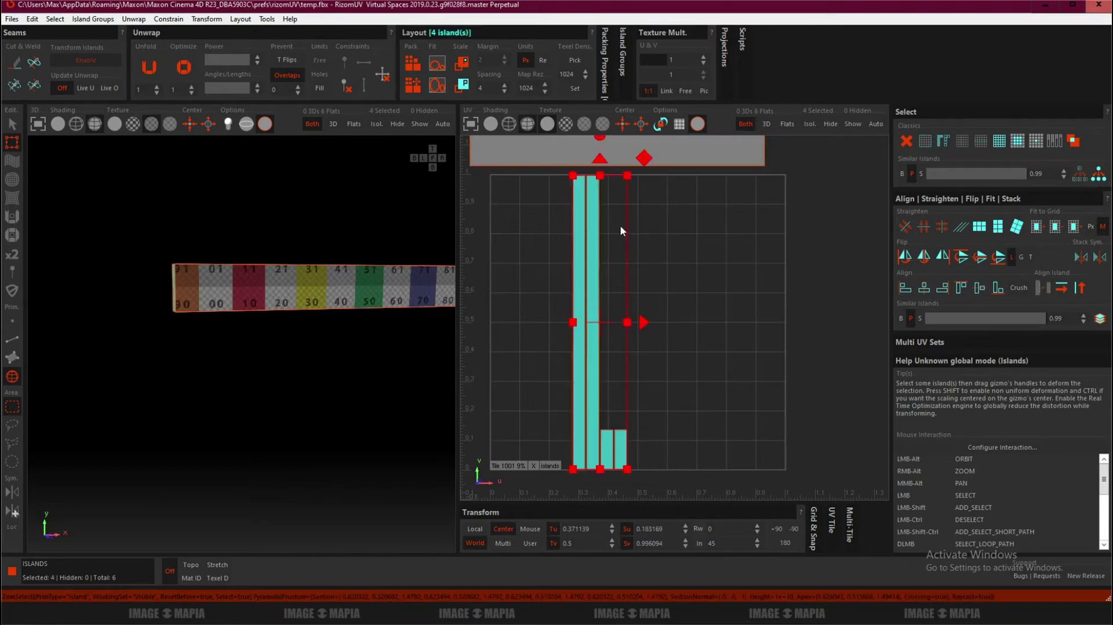
pyautogui.moveTo(632, 329)
pyautogui.mouseDown()
pyautogui.moveTo(614, 324)
pyautogui.moveTo(630, 324)
pyautogui.mouseUp()
pyautogui.moveTo(603, 178); pyautogui.dragTo(610, 337)
pyautogui.hotkey('ctrl', 'z')
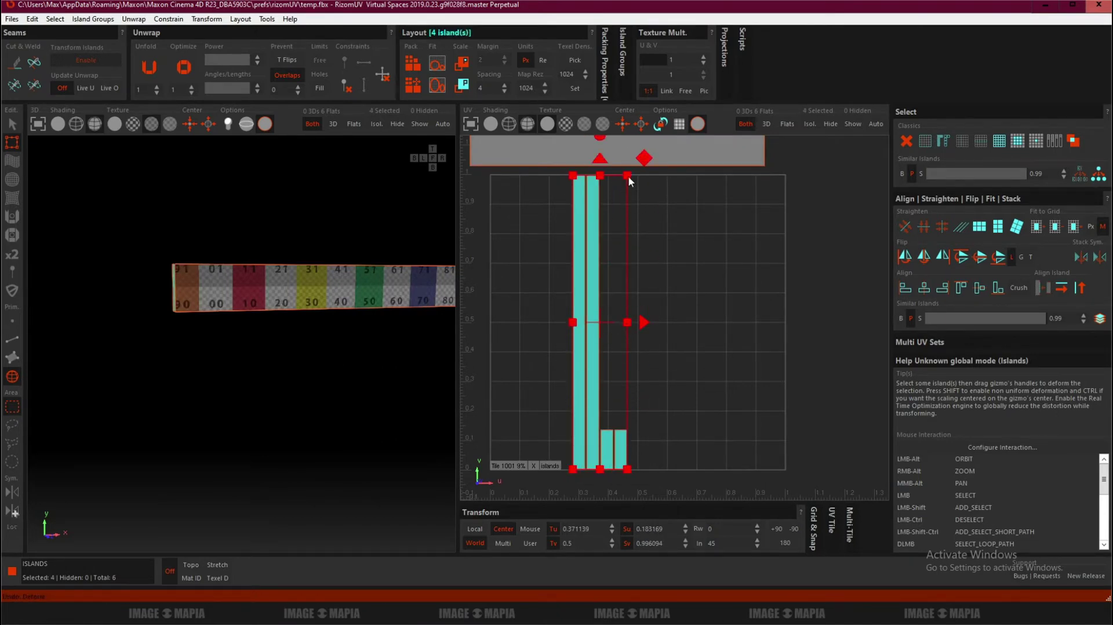
# Scale the four selected narrow UV islands down to a thin strip and rotate them -90 degrees.
pyautogui.moveTo(627, 176); pyautogui.dragTo(574, 432)
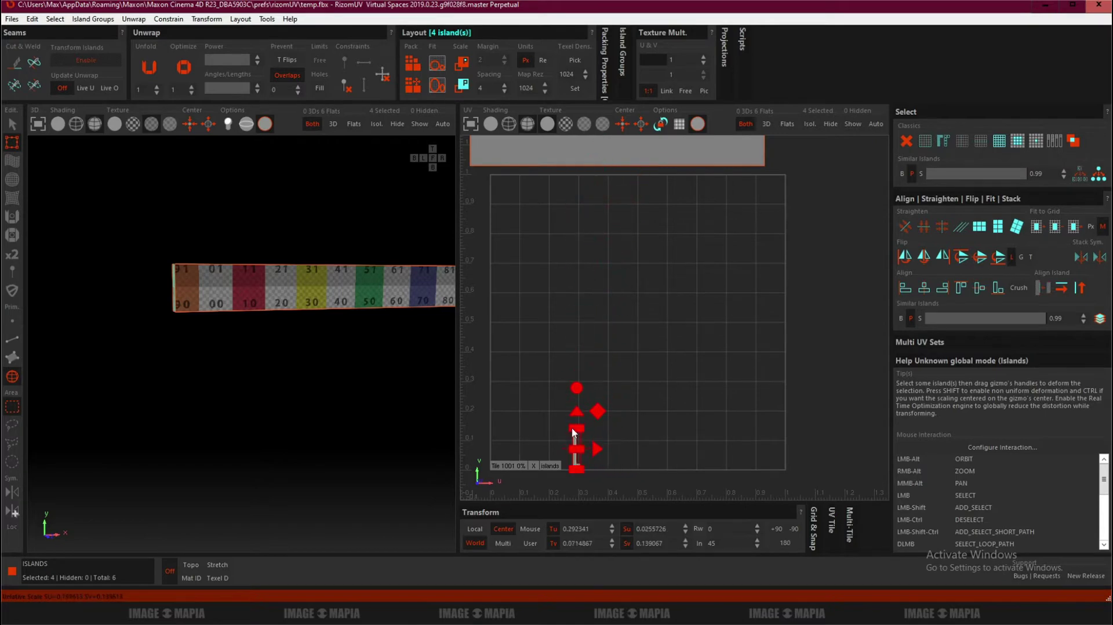
pyautogui.click(794, 528)
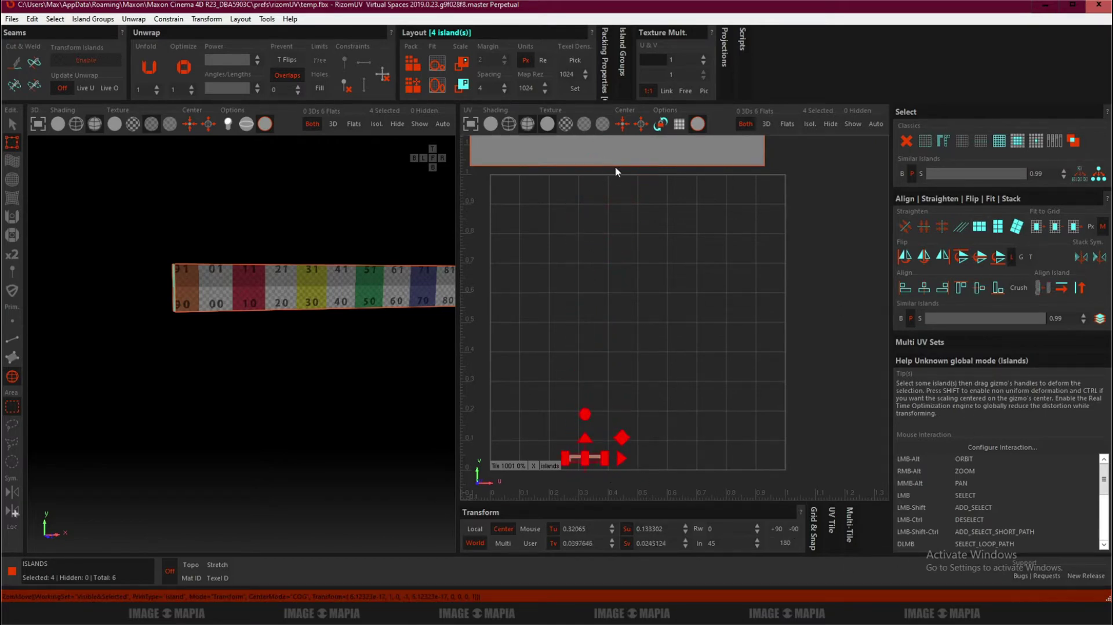
# Move the two large face islands into the UV tile and scale them to about 0.956 wide.
pyautogui.moveTo(664, 239); pyautogui.dragTo(664, 353, button='middle')
pyautogui.moveTo(497, 211); pyautogui.dragTo(677, 300)
pyautogui.moveTo(677, 300); pyautogui.dragTo(727, 354, button='middle')
pyautogui.scroll(2, 731, 408)
pyautogui.scroll(3, 545, 328)
pyautogui.scroll(-3, 545, 328)
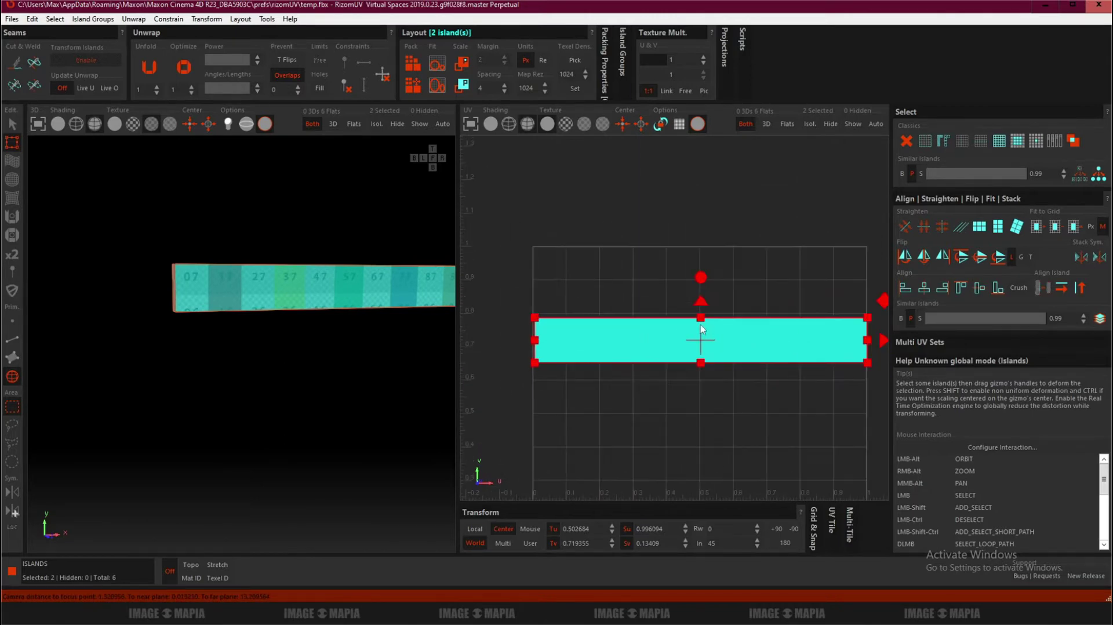
pyautogui.scroll(3, 700, 325)
pyautogui.moveTo(701, 313); pyautogui.dragTo(702, 318)
pyautogui.scroll(-2, 702, 318)
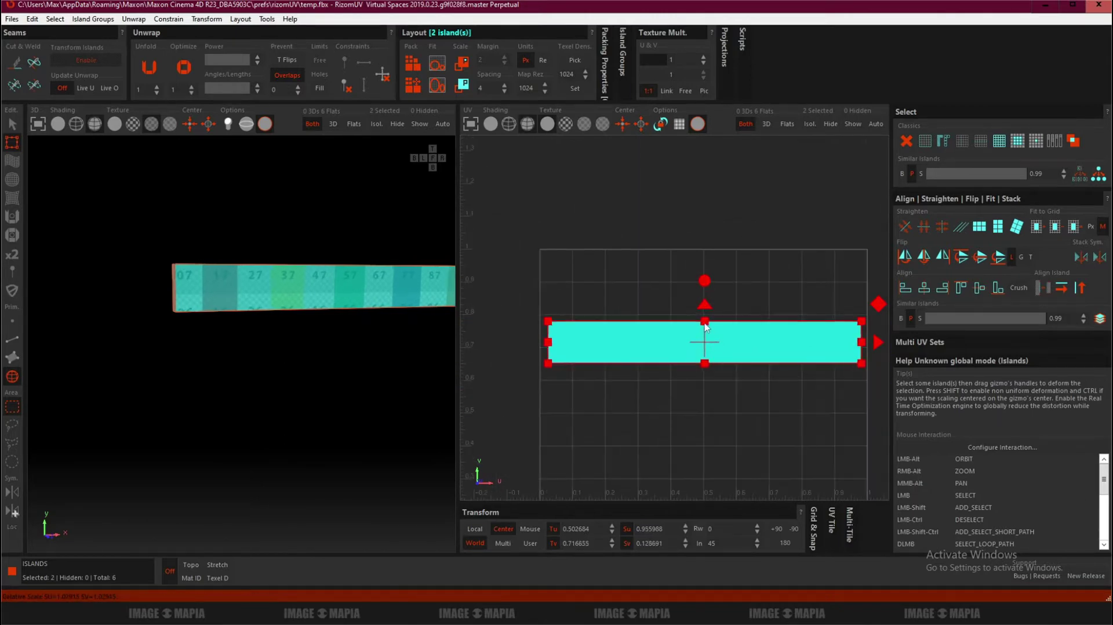
# Save the edited UV layout to the temp.fbx file.
pyautogui.keyDown('alt'); pyautogui.moveTo(201, 313); pyautogui.dragTo(165, 199); pyautogui.keyUp('alt')
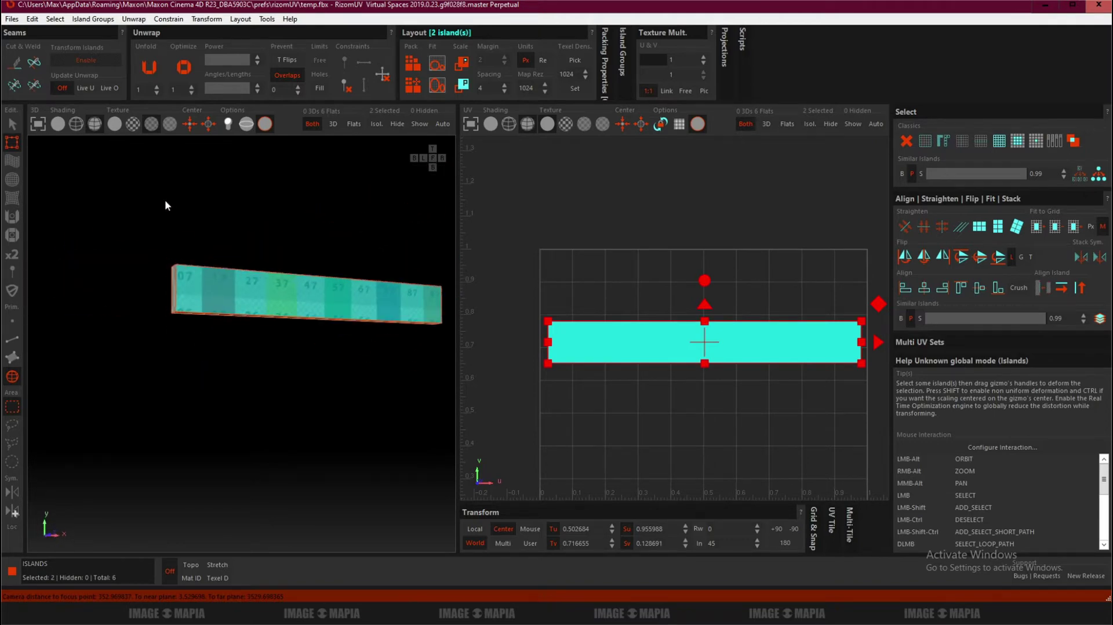
pyautogui.click(12, 19)
pyautogui.click(35, 85)
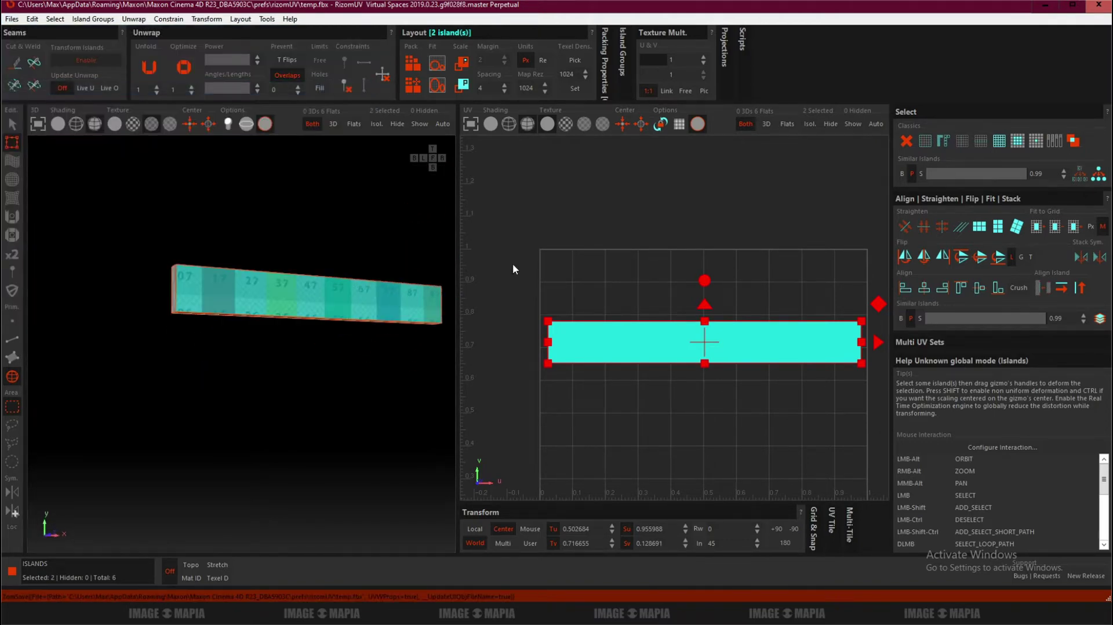
# Switch to Cinema 4D and export the kanak_front_gate object as FBX with the existing export settings.
pyautogui.hotkey('alt', 'Tab')
pyautogui.click(840, 50)
pyautogui.click(817, 35)
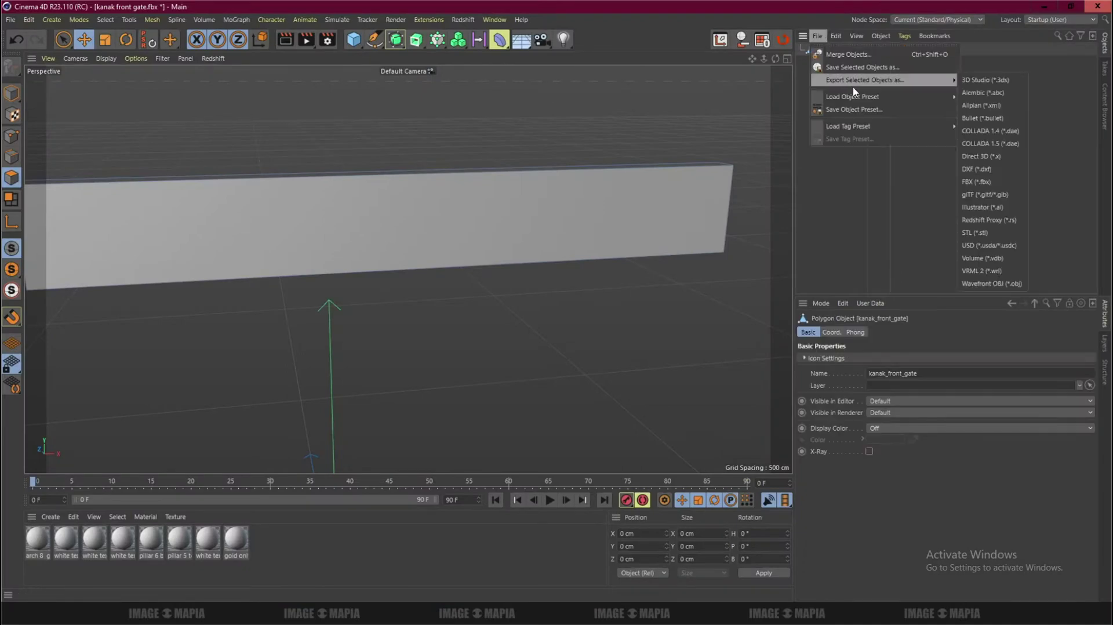
pyautogui.moveTo(886, 80)
pyautogui.click(972, 171)
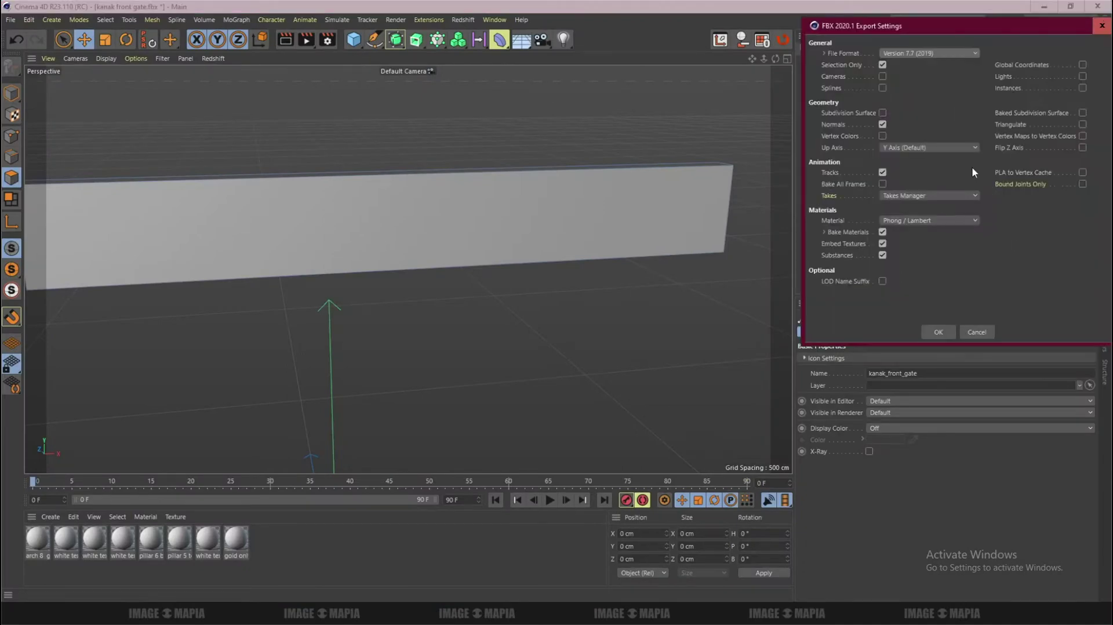
pyautogui.click(938, 332)
# Save the export over kanak front gate.fbx in the Projects, temple, 3D model folder.
pyautogui.click(177, 40)
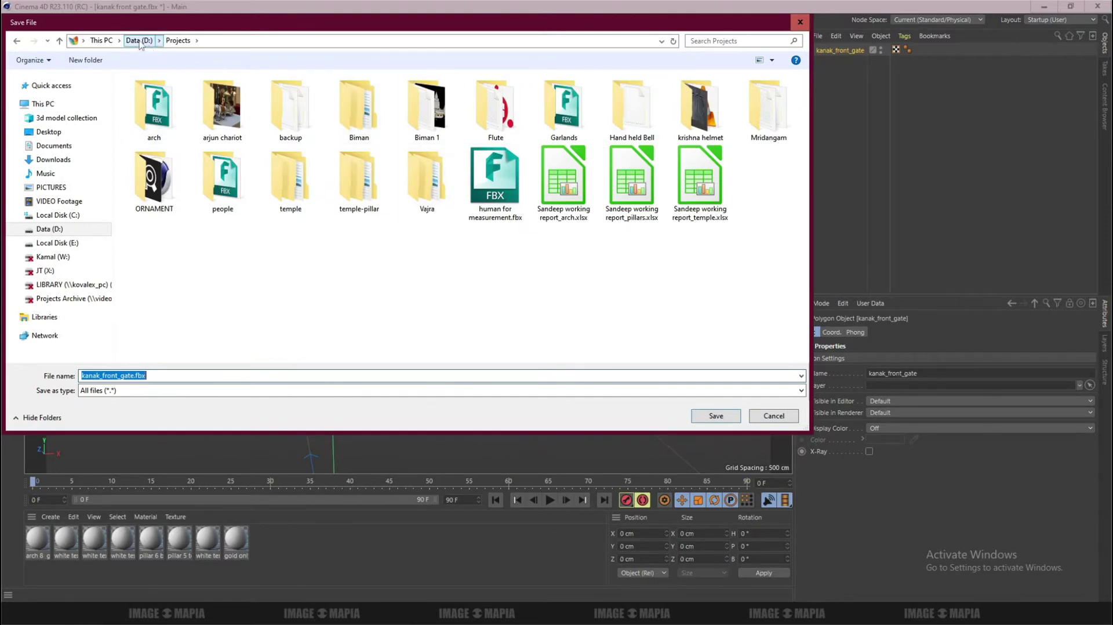
pyautogui.doubleClick(291, 177)
pyautogui.doubleClick(149, 94)
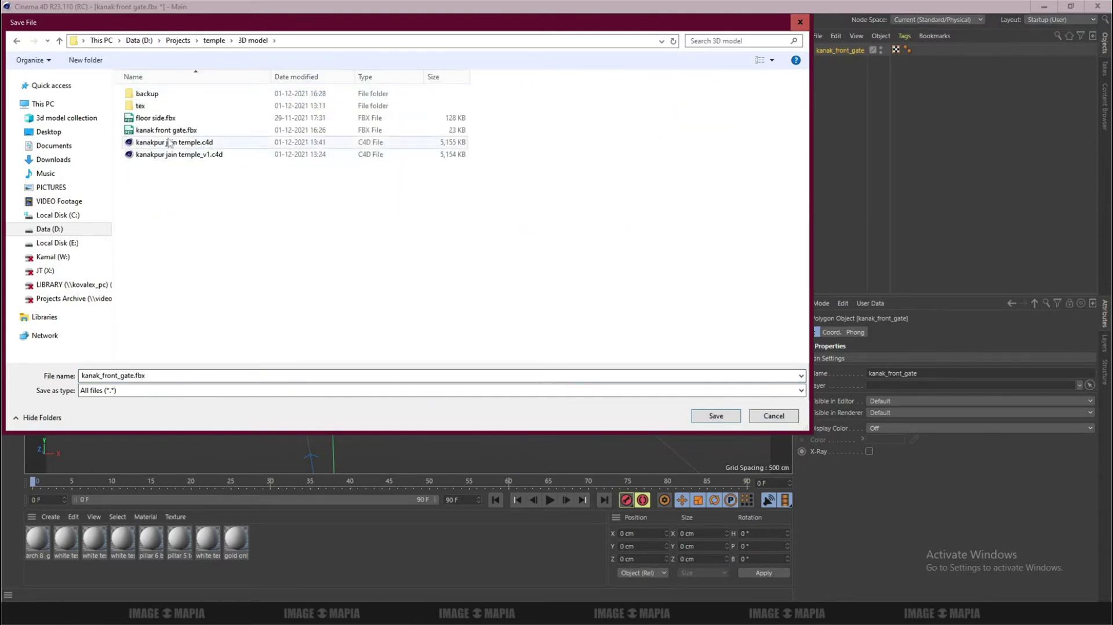
pyautogui.click(178, 132)
pyautogui.click(715, 415)
pyautogui.click(584, 308)
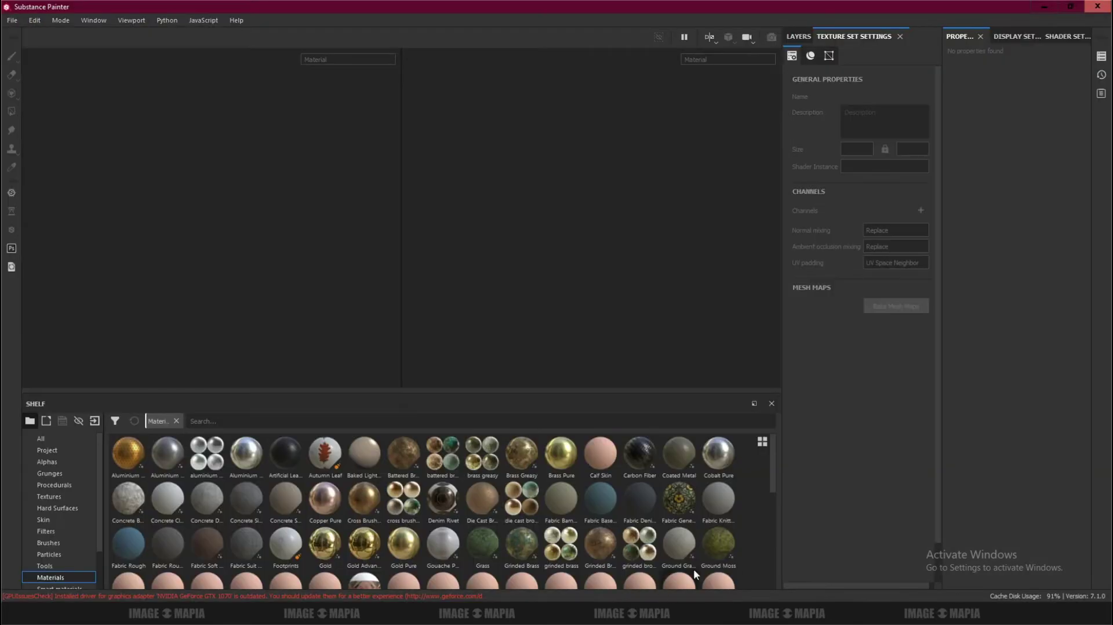
# Create a Substance Painter project from kanak front gate.fbx with a document resolution of 2048.
pyautogui.hotkey('alt', 'Tab')
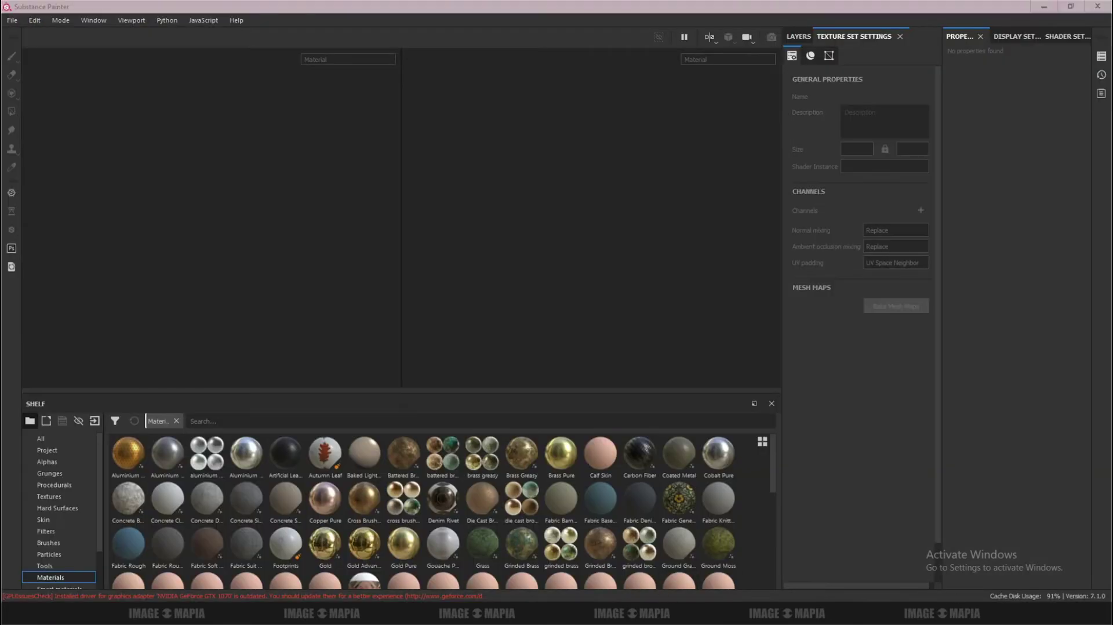
pyautogui.moveTo(187, 174); pyautogui.dragTo(348, 186)
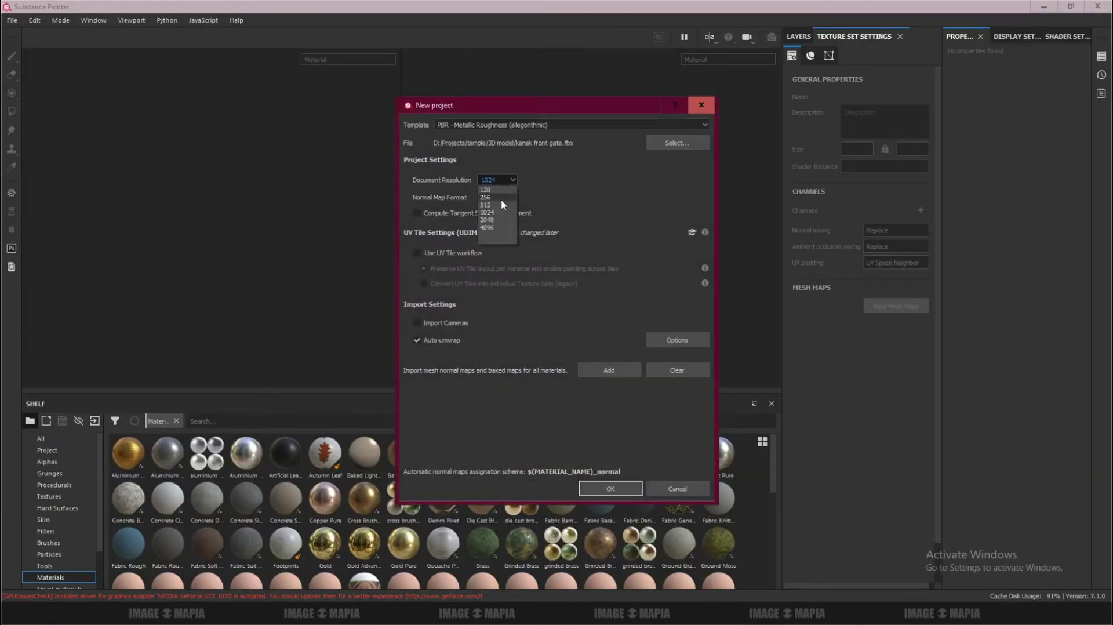
pyautogui.click(488, 220)
pyautogui.click(610, 487)
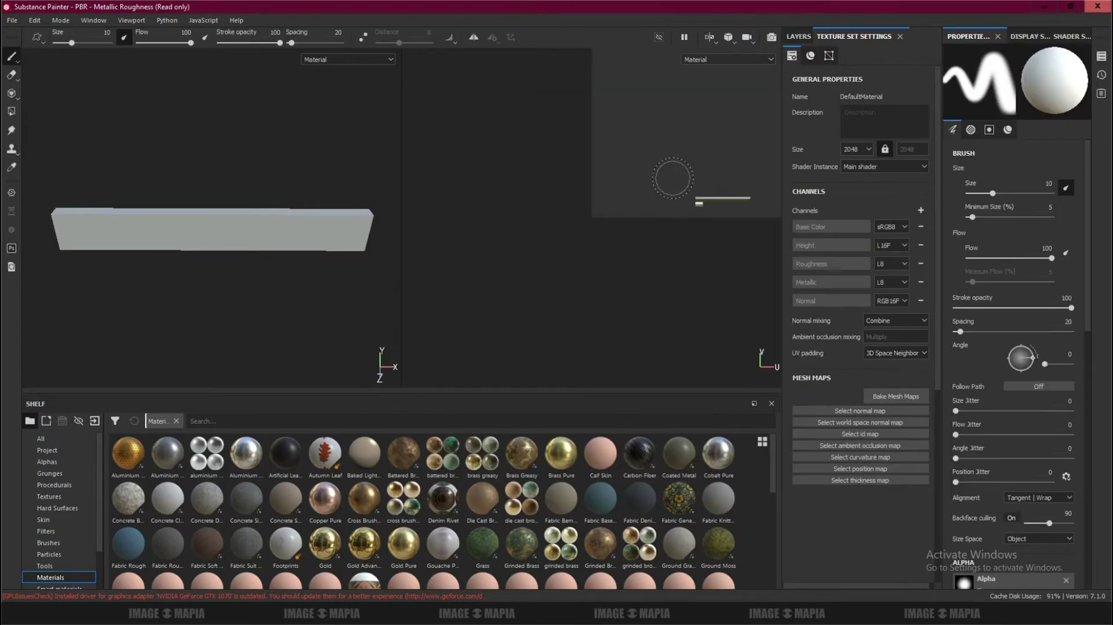
# Save the project as "kanak front gate" in the substance painter folder of the temple project.
pyautogui.keyDown('alt'); pyautogui.moveTo(197, 267); pyautogui.dragTo(297, 272); pyautogui.keyUp('alt')
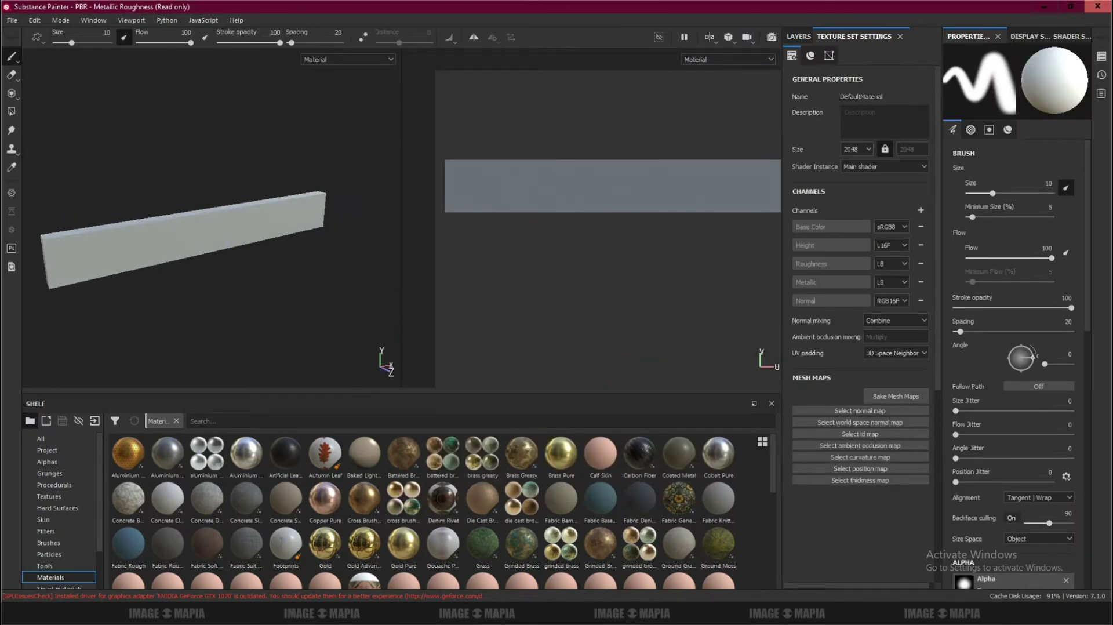
pyautogui.hotkey('ctrl', 's')
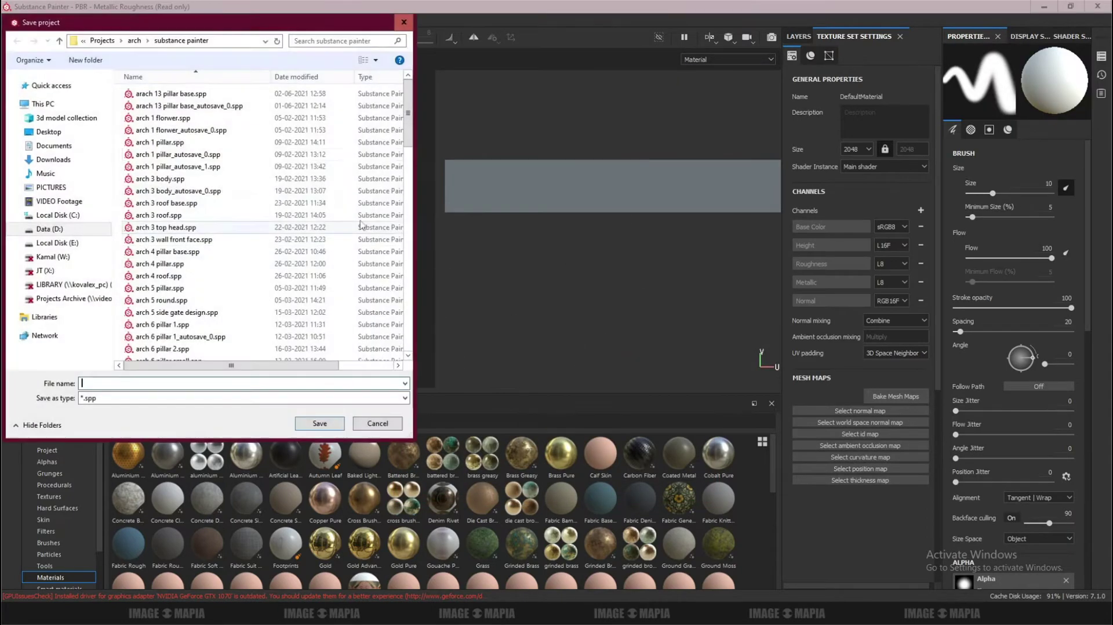
pyautogui.click(108, 40)
pyautogui.doubleClick(154, 319)
pyautogui.doubleClick(156, 132)
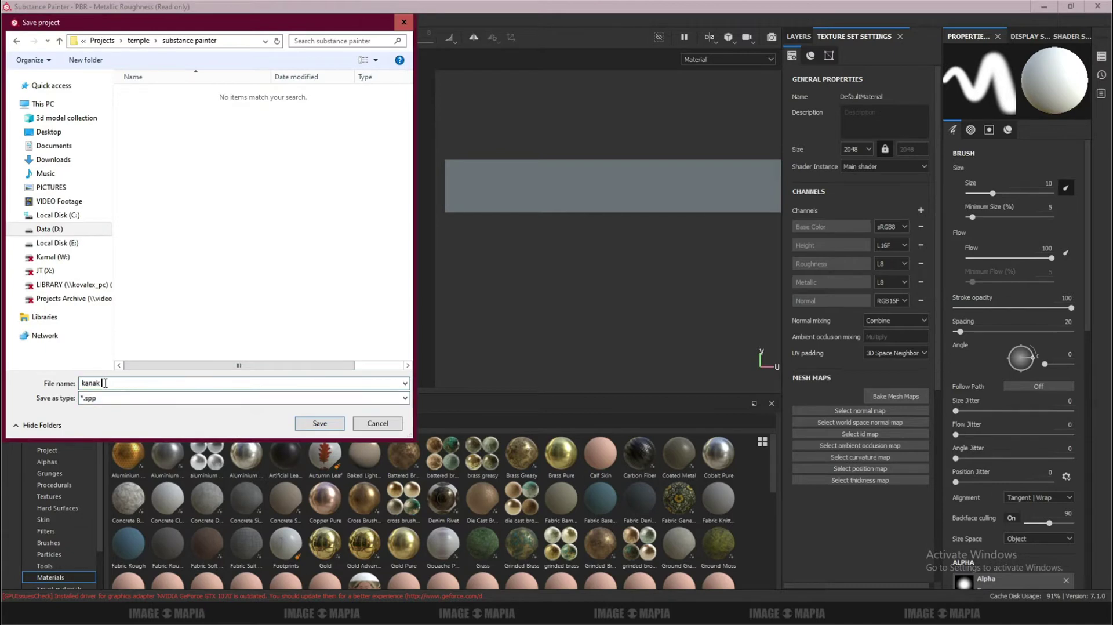
pyautogui.press('Return')
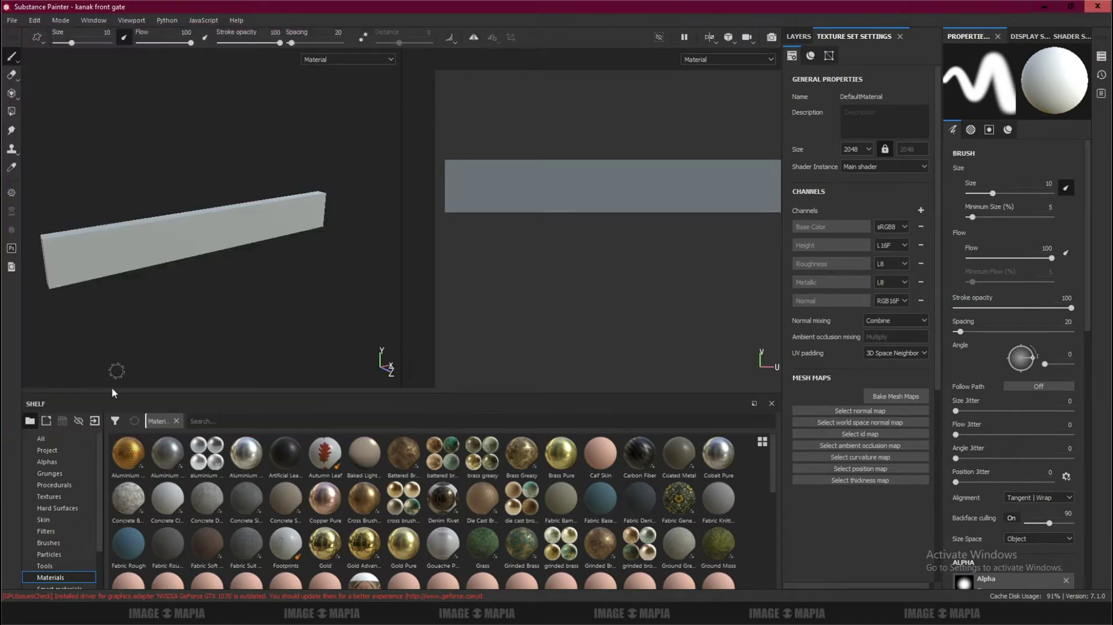
# Apply the Gold Pure material to the gate and change its base color to a more saturated yellow gold.
pyautogui.click(803, 36)
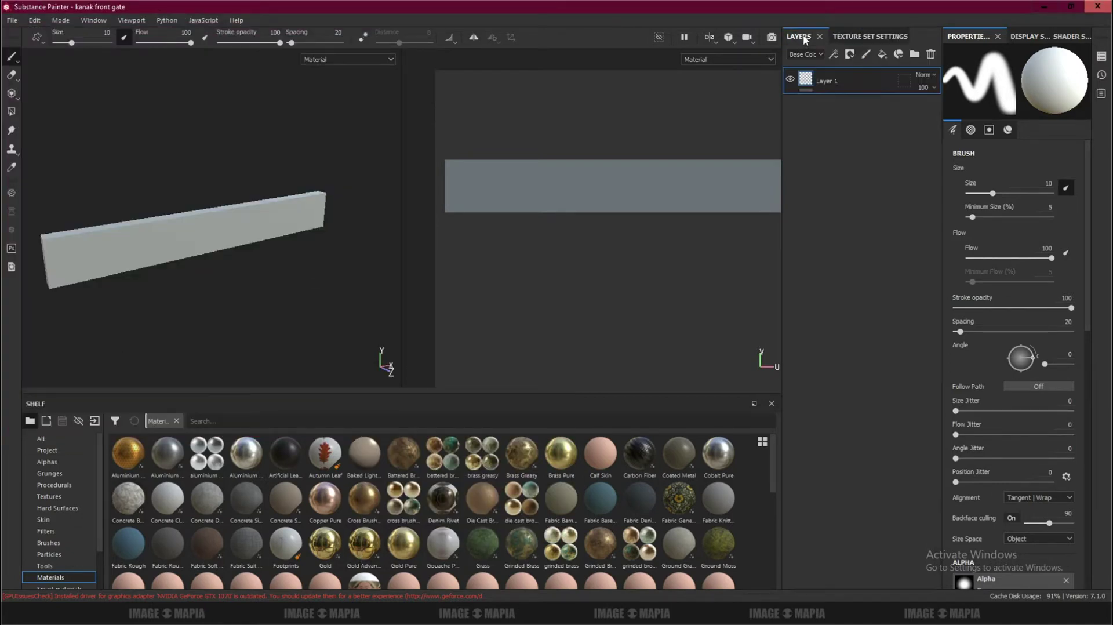
pyautogui.moveTo(405, 546); pyautogui.dragTo(616, 197)
pyautogui.click(1023, 337)
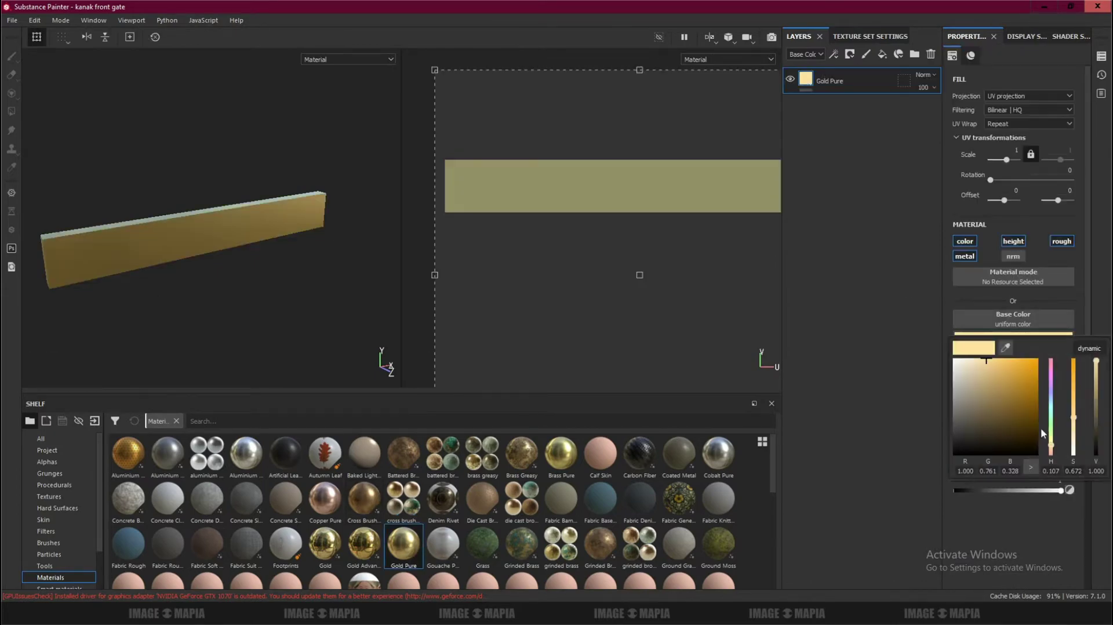
pyautogui.click(1103, 475)
pyautogui.click(1011, 336)
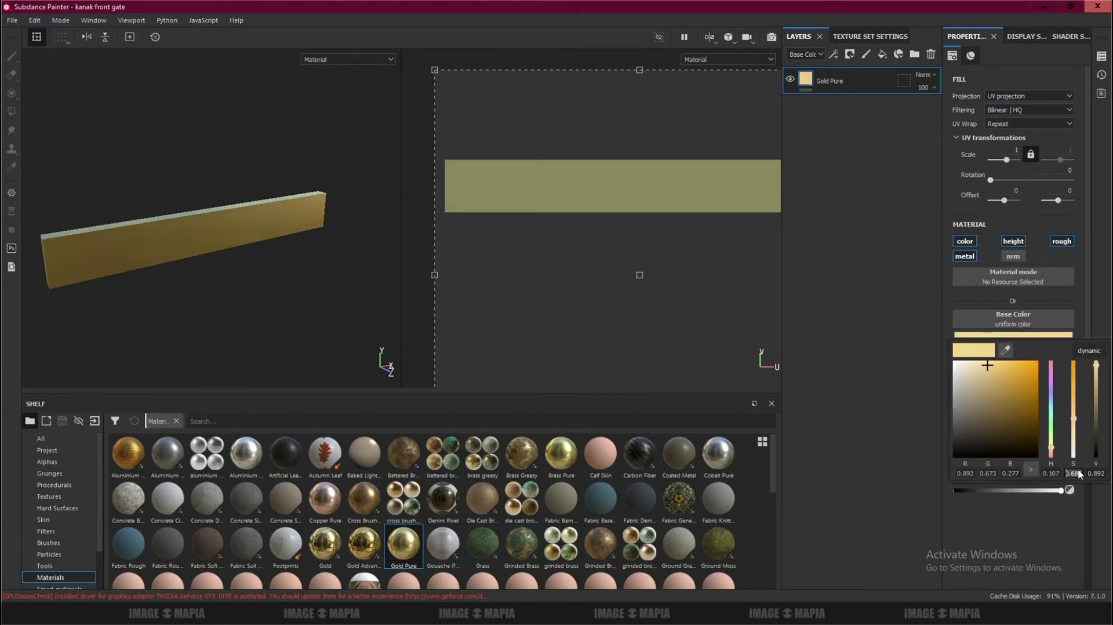
pyautogui.click(1077, 468)
# Lower the Gold Pure layer's roughness to 0.0794.
pyautogui.keyDown('alt'); pyautogui.moveTo(287, 264); pyautogui.dragTo(347, 281); pyautogui.keyUp('alt')
pyautogui.keyDown('alt'); pyautogui.moveTo(347, 281); pyautogui.dragTo(536, 300, button='middle'); pyautogui.keyUp('alt')
pyautogui.keyDown('alt'); pyautogui.moveTo(328, 266); pyautogui.dragTo(223, 255); pyautogui.keyUp('alt')
pyautogui.moveTo(978, 440); pyautogui.dragTo(963, 440)
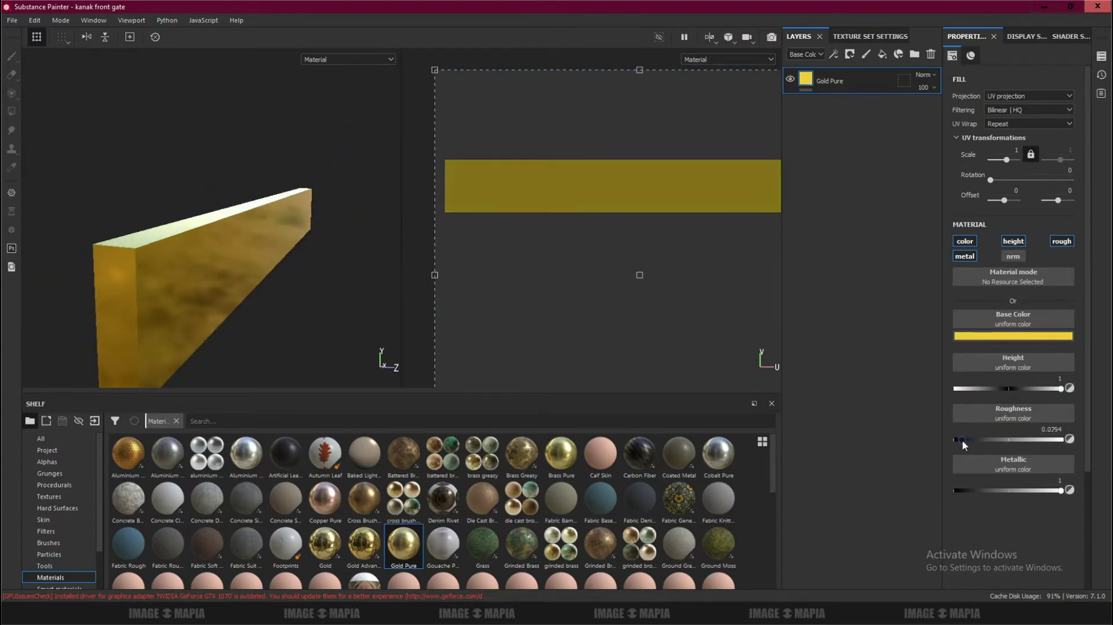
# Add a black mask to the Gold Pure layer and place a near-white fill layer beneath it.
pyautogui.click(849, 53)
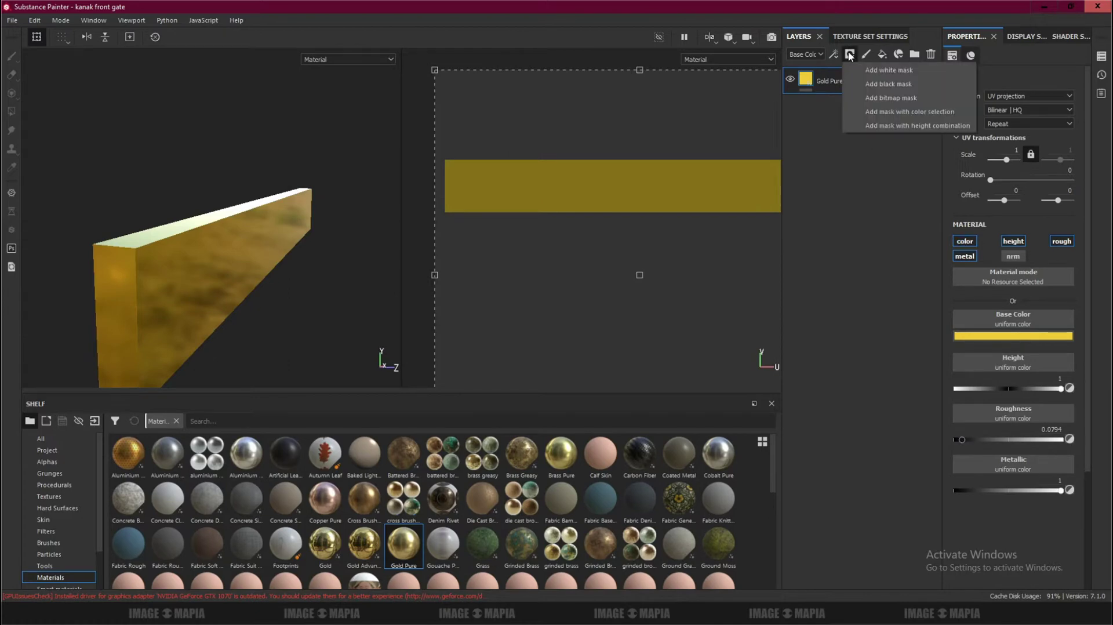
pyautogui.click(875, 82)
pyautogui.click(882, 54)
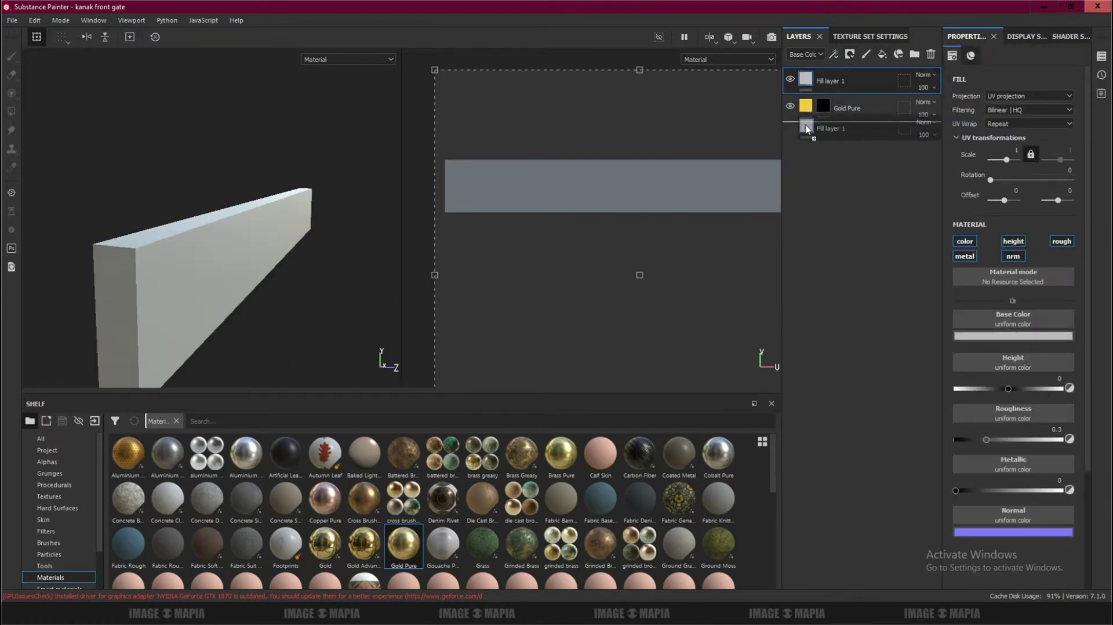
pyautogui.moveTo(846, 81); pyautogui.dragTo(846, 119)
pyautogui.click(1013, 333)
pyautogui.scroll(3, 1097, 471)
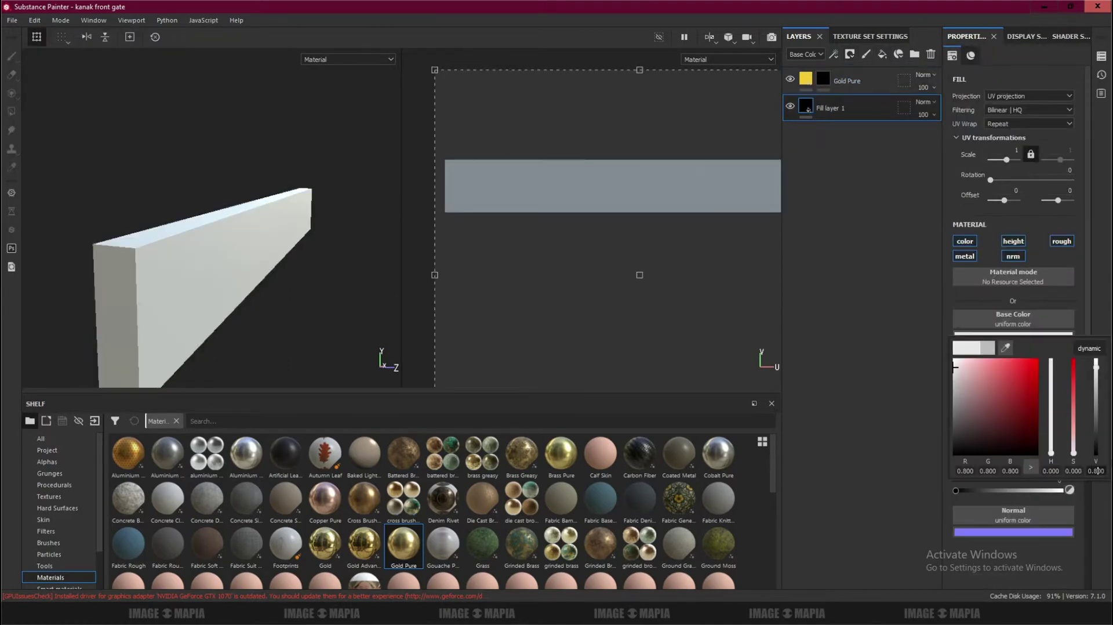
# Add a fill to the Gold Pure mask and use the "border line (6)" alpha as its grayscale.
pyautogui.click(827, 79)
pyautogui.rightClick(827, 79)
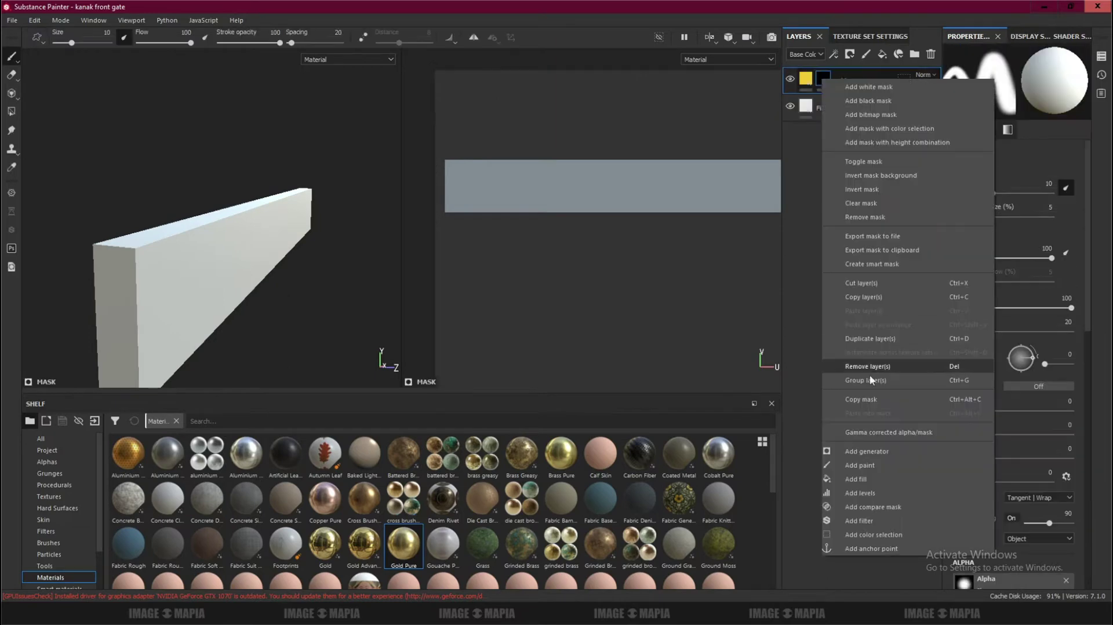
pyautogui.click(863, 478)
pyautogui.click(47, 462)
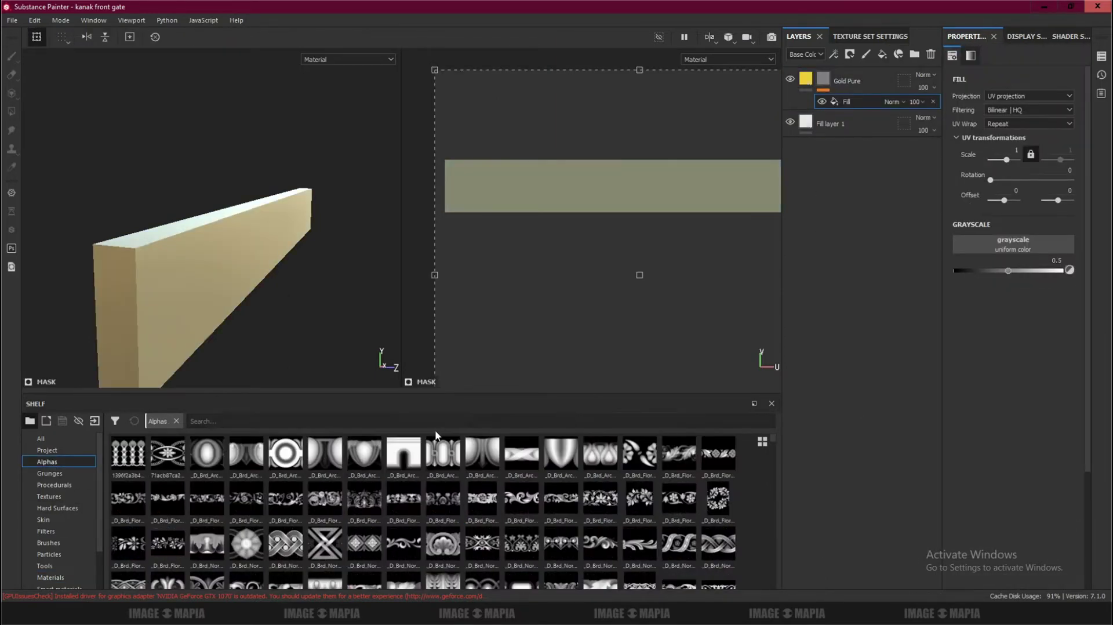
pyautogui.keyDown('alt'); pyautogui.moveTo(156, 339); pyautogui.dragTo(176, 341); pyautogui.keyUp('alt')
pyautogui.scroll(-10, 436, 520)
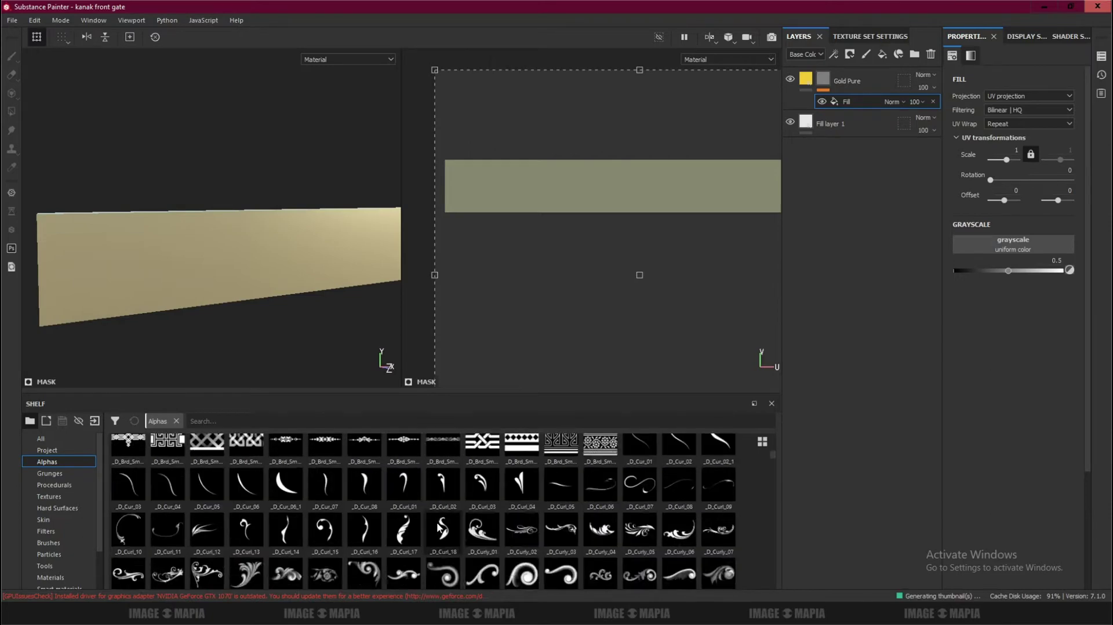
pyautogui.scroll(-15, 437, 523)
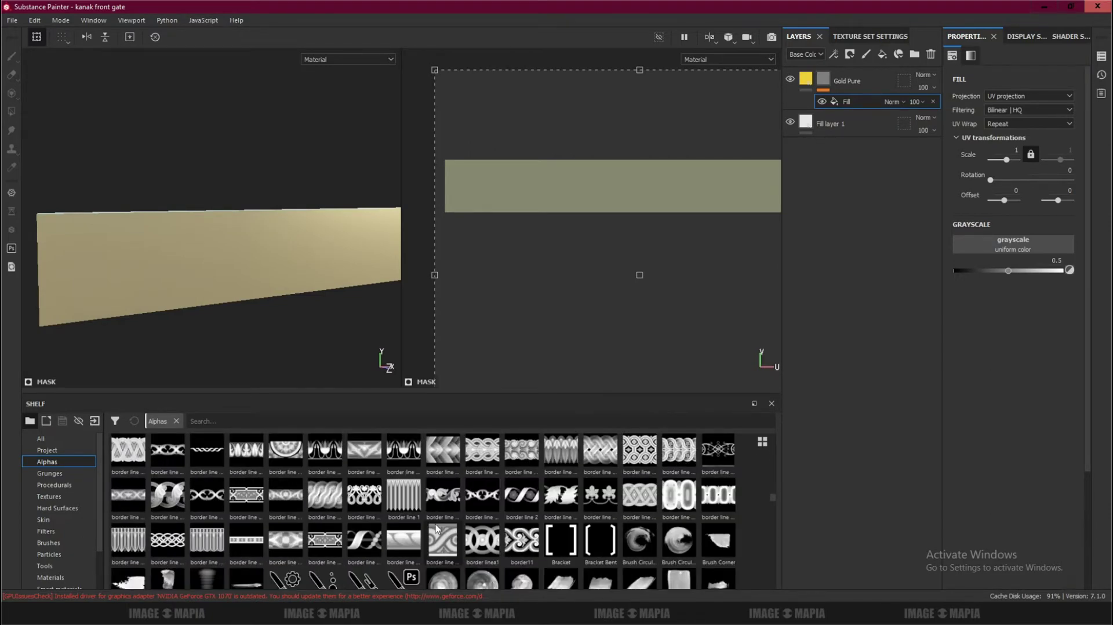
pyautogui.moveTo(328, 535)
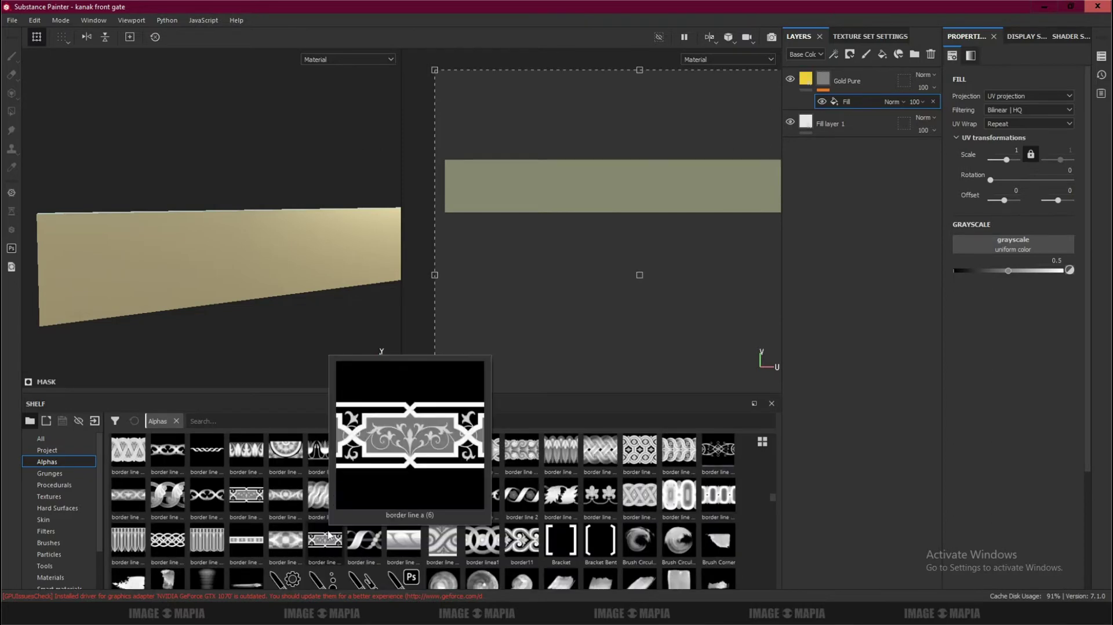
pyautogui.moveTo(245, 494); pyautogui.dragTo(995, 243)
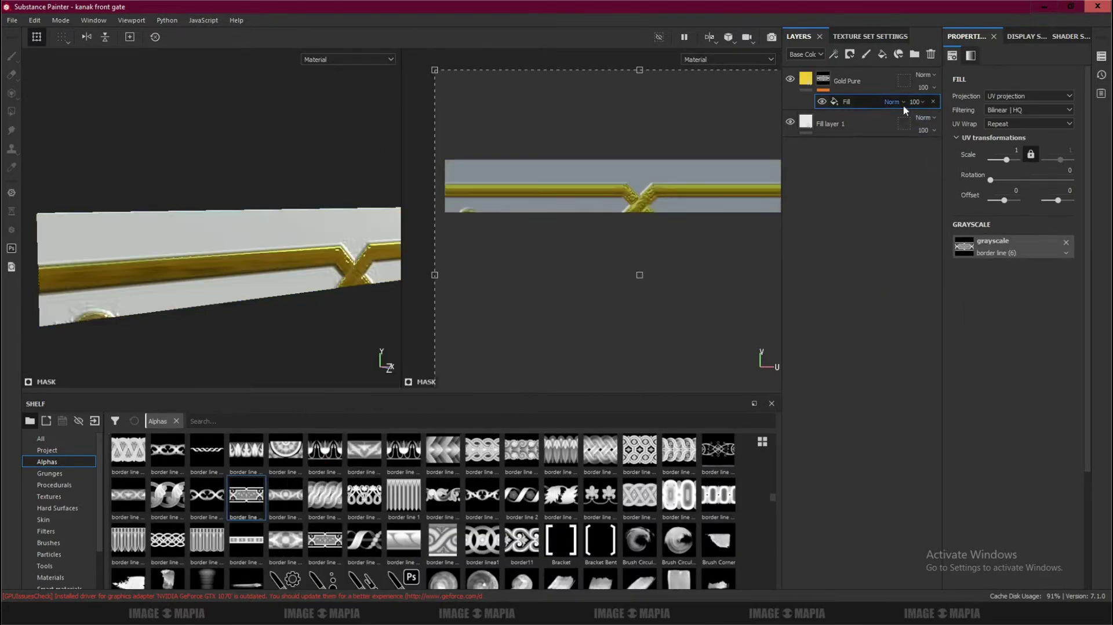
# Repeat the border pattern horizontally, scale it to about 12.23, and position it along the upper edge of the front face.
pyautogui.click(1006, 122)
pyautogui.click(1007, 139)
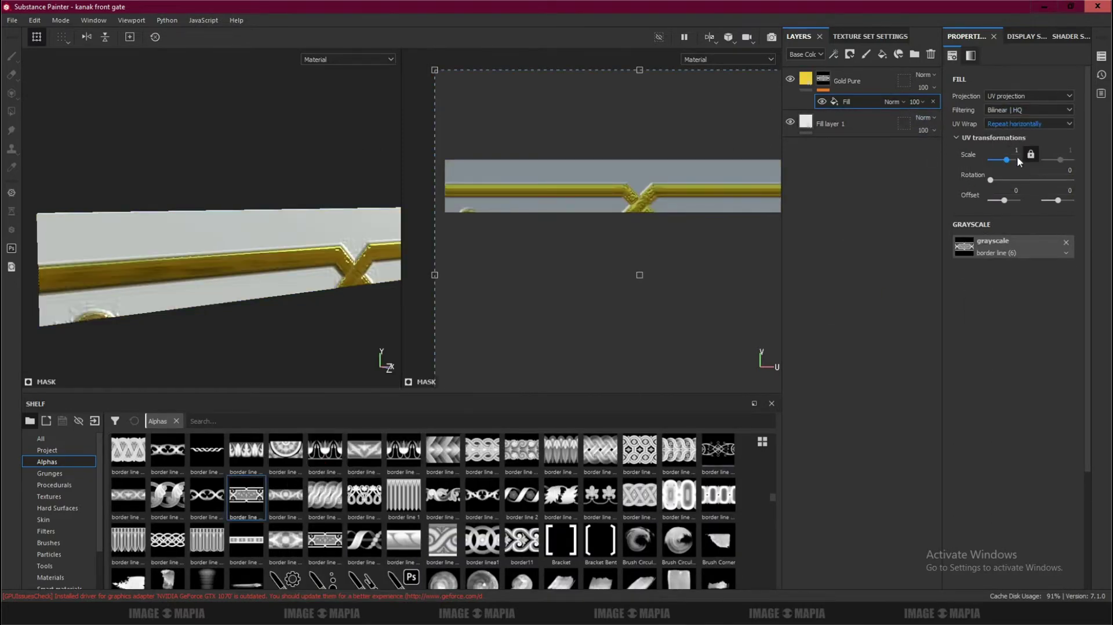
pyautogui.write('5')
pyautogui.moveTo(647, 279); pyautogui.dragTo(641, 177)
pyautogui.scroll(5, 642, 171)
pyautogui.moveTo(682, 88); pyautogui.dragTo(643, 93)
pyautogui.scroll(-2, 300, 236)
pyautogui.keyDown('alt'); pyautogui.moveTo(300, 236); pyautogui.dragTo(209, 258); pyautogui.keyUp('alt')
pyautogui.scroll(2, 602, 118)
pyautogui.scroll(-3, 602, 119)
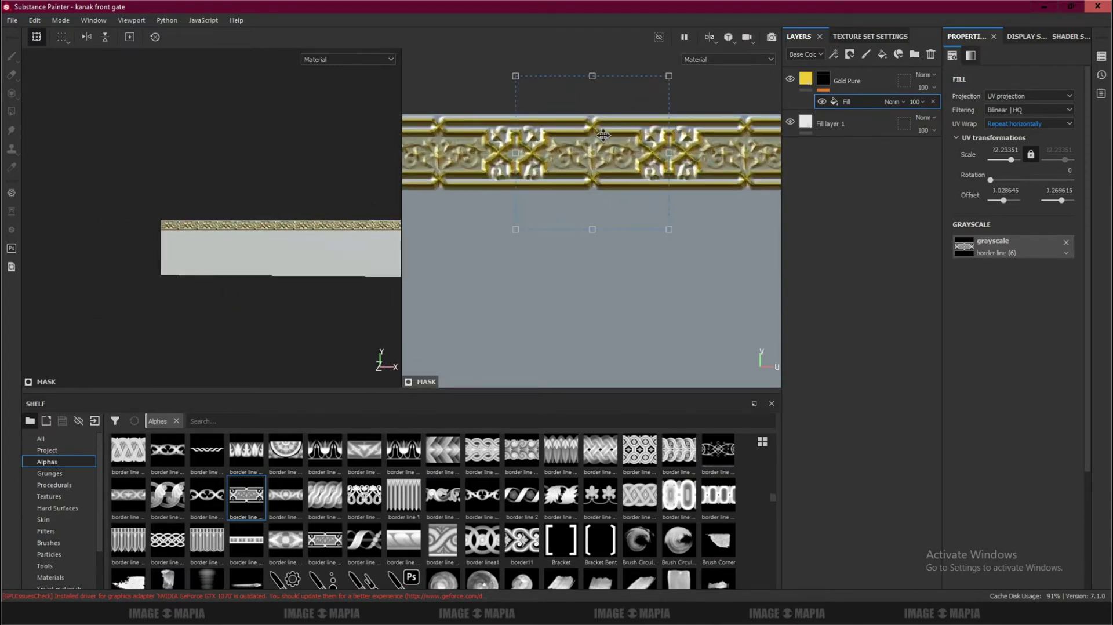
# Duplicate the border fill, set its blending mode to Linear dodge (Add), and place the copy along the front face's lower edge.
pyautogui.hotkey('ctrl', 'd')
pyautogui.click(890, 102)
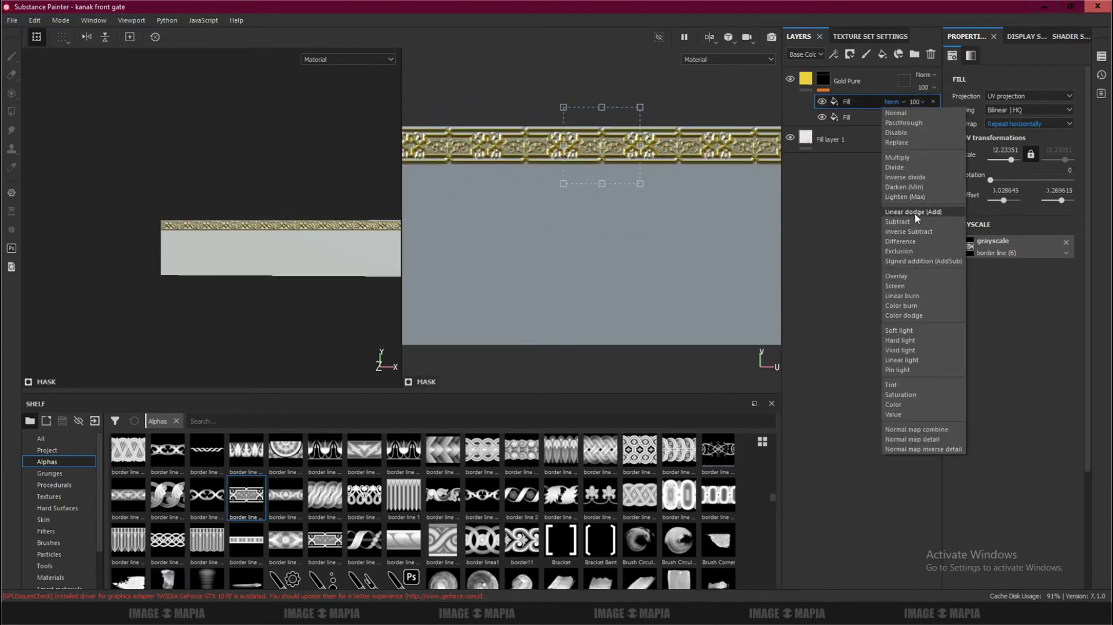
pyautogui.click(921, 288)
pyautogui.moveTo(602, 145); pyautogui.dragTo(606, 239)
# Duplicate the border fill, replace its alpha with "border line (19)", and centre it on the front face at scale about 17.16.
pyautogui.hotkey('ctrl', 'd')
pyautogui.moveTo(285, 450); pyautogui.dragTo(985, 246)
pyautogui.moveTo(610, 234)
pyautogui.mouseDown()
pyautogui.moveTo(643, 230)
pyautogui.moveTo(625, 269)
pyautogui.moveTo(623, 232)
pyautogui.mouseUp()
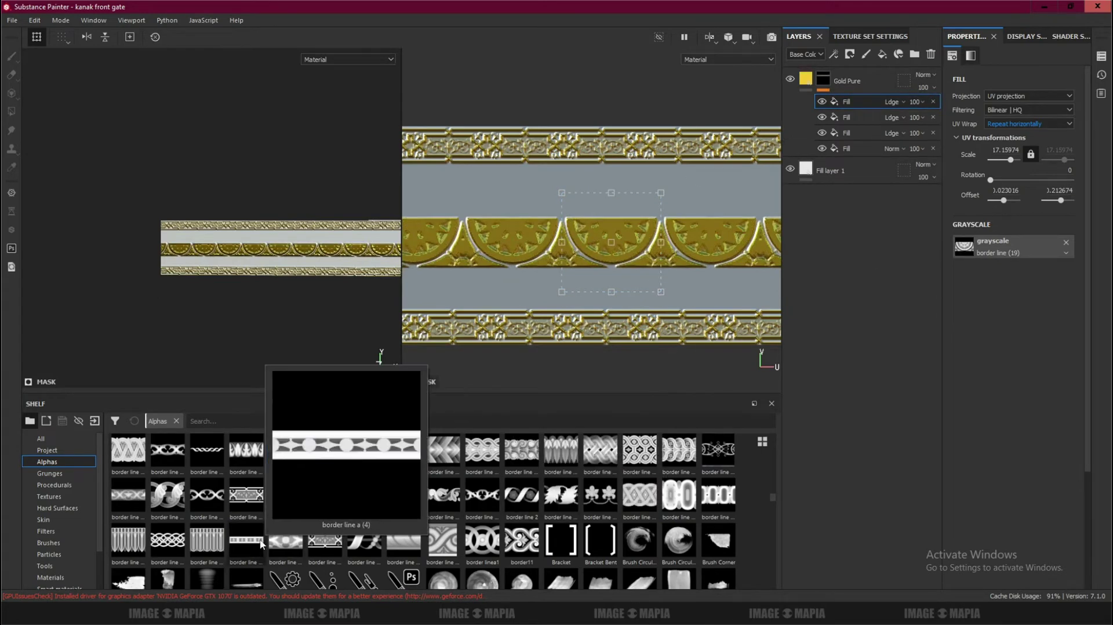
# Use the "border line a (4)" alpha in the top fill and place the narrow band directly above the central medallions.
pyautogui.moveTo(246, 539); pyautogui.dragTo(963, 246)
pyautogui.moveTo(685, 178); pyautogui.dragTo(629, 157)
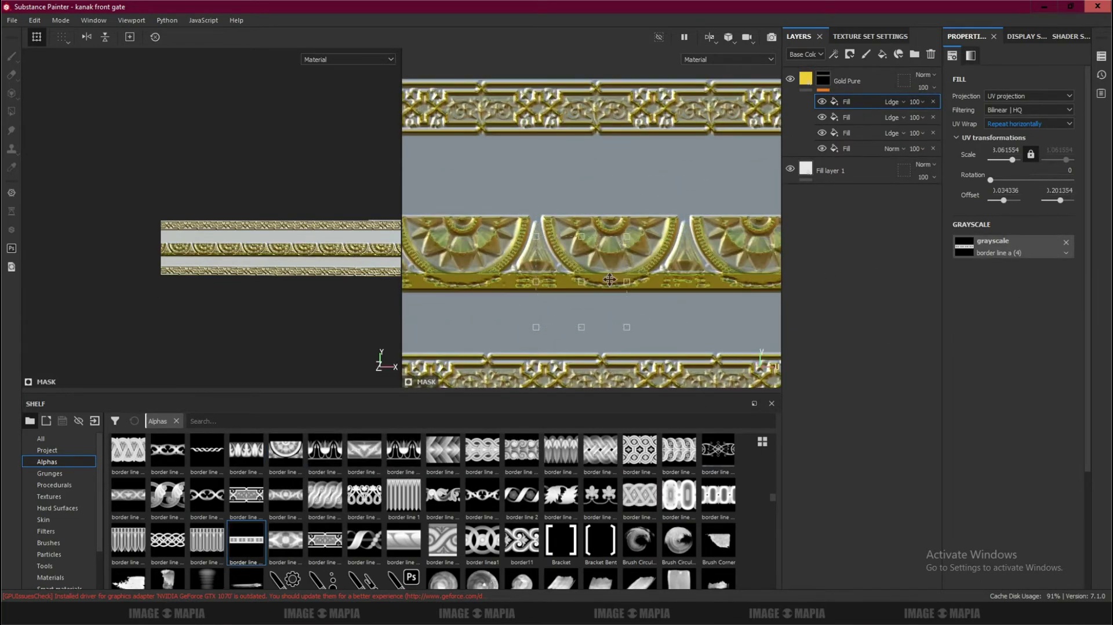
pyautogui.moveTo(606, 208)
pyautogui.mouseDown()
pyautogui.moveTo(604, 187)
pyautogui.moveTo(609, 207)
pyautogui.mouseUp()
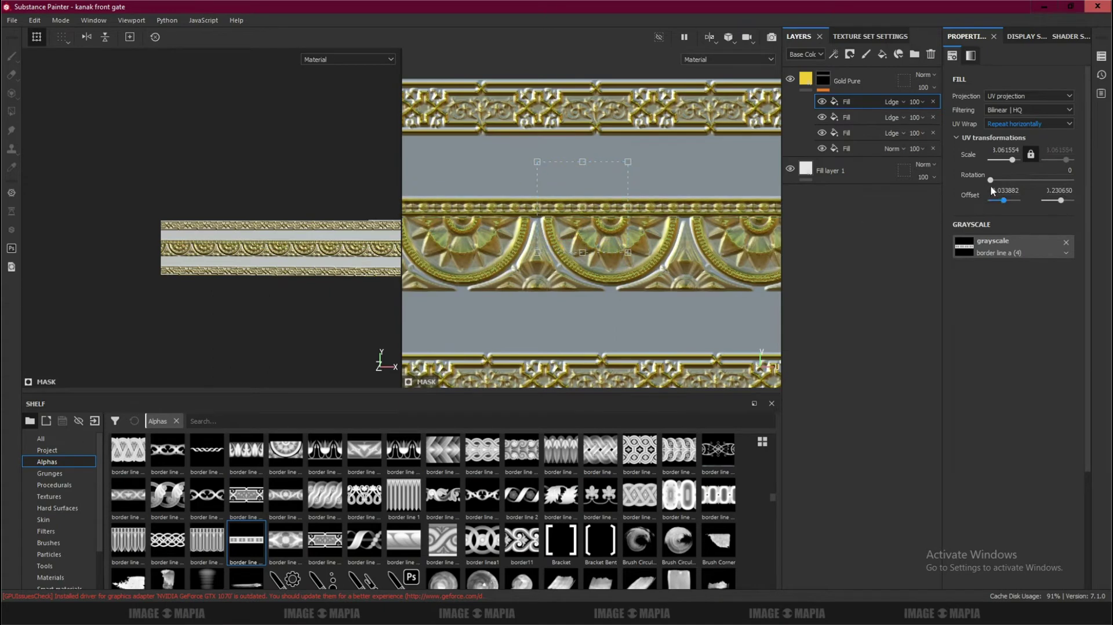
# Duplicate the narrow "border line a (4)" fill and place the copy directly below the central medallions.
pyautogui.hotkey('ctrl', 'd')
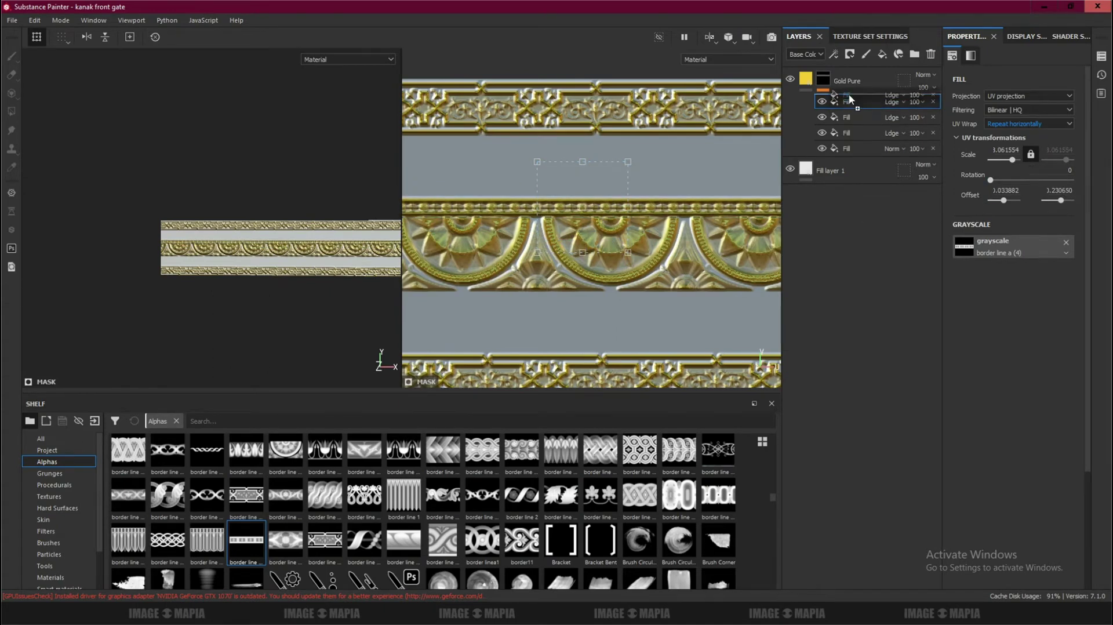
pyautogui.moveTo(589, 263)
pyautogui.mouseDown()
pyautogui.moveTo(584, 299)
pyautogui.moveTo(591, 285)
pyautogui.mouseUp()
pyautogui.scroll(5, 581, 307)
pyautogui.scroll(2, 591, 284)
pyautogui.scroll(-5, 593, 281)
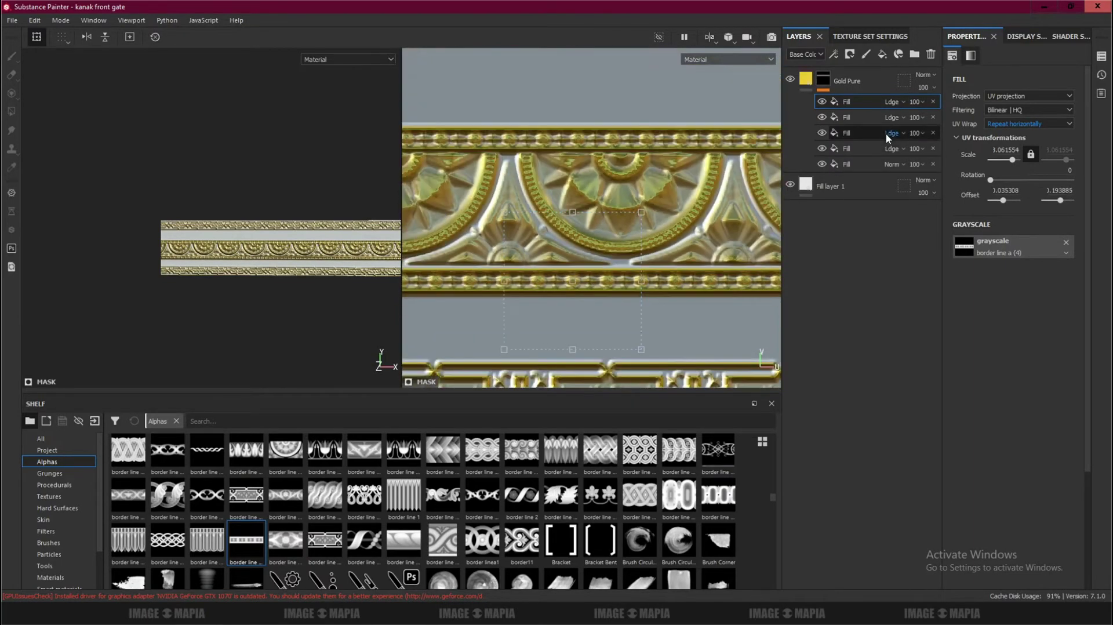
# Nudge the upper narrow border fill so it sits flush against the top of the medallion band.
pyautogui.click(871, 119)
pyautogui.scroll(-1, 603, 99)
pyautogui.scroll(4, 590, 129)
pyautogui.moveTo(590, 132); pyautogui.dragTo(591, 135)
pyautogui.scroll(-6, 603, 151)
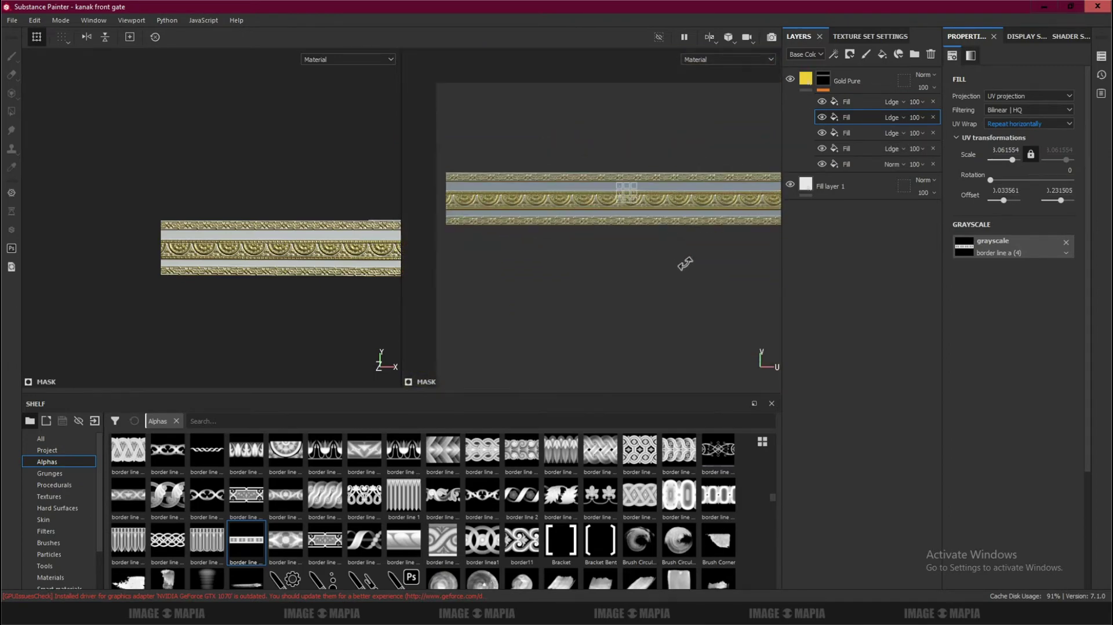
pyautogui.moveTo(685, 263); pyautogui.dragTo(631, 281, button='middle')
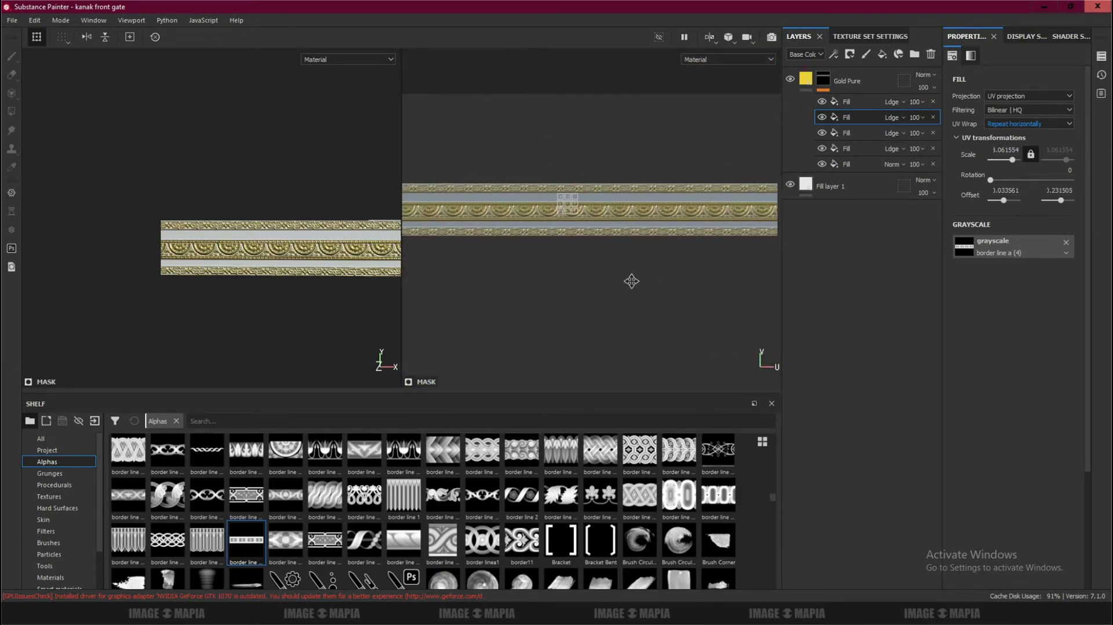
pyautogui.keyDown('alt'); pyautogui.moveTo(348, 287); pyautogui.dragTo(239, 285); pyautogui.keyUp('alt')
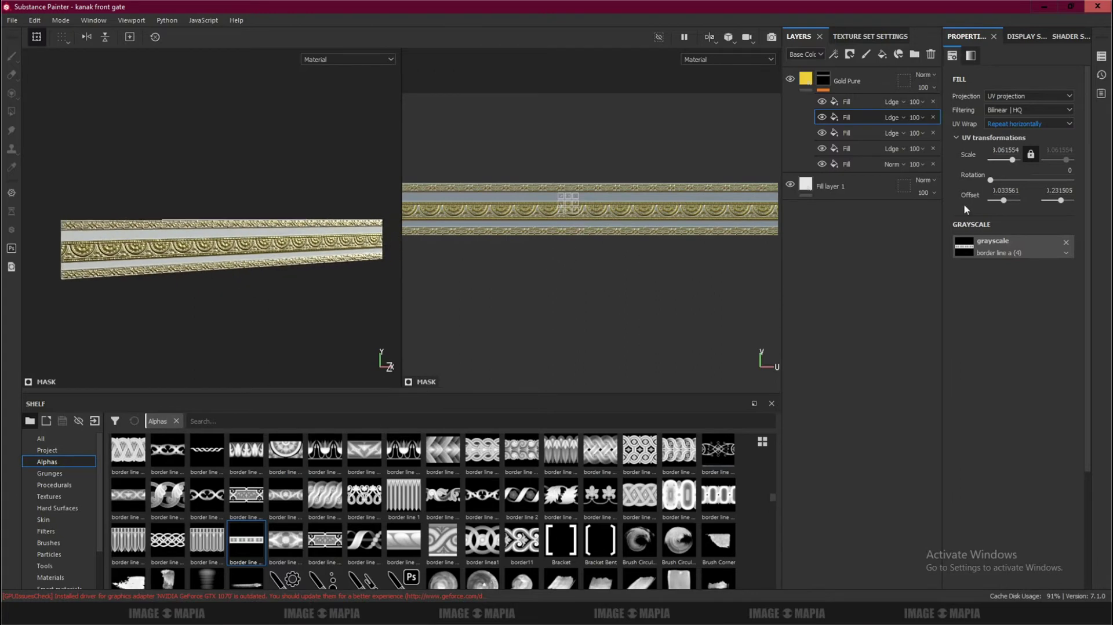
# Set the medallion fill's horizontal scale to about 17.87 and shift the pattern sideways along the central band.
pyautogui.click(858, 133)
pyautogui.scroll(8, 565, 197)
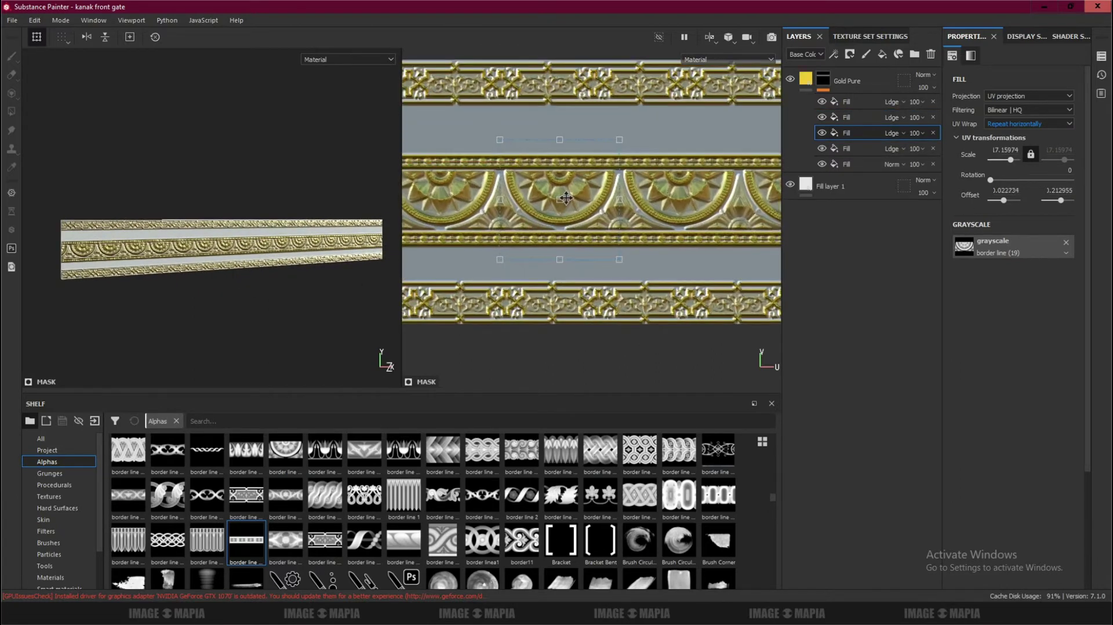
pyautogui.moveTo(565, 198); pyautogui.dragTo(653, 198)
pyautogui.scroll(3, 529, 198)
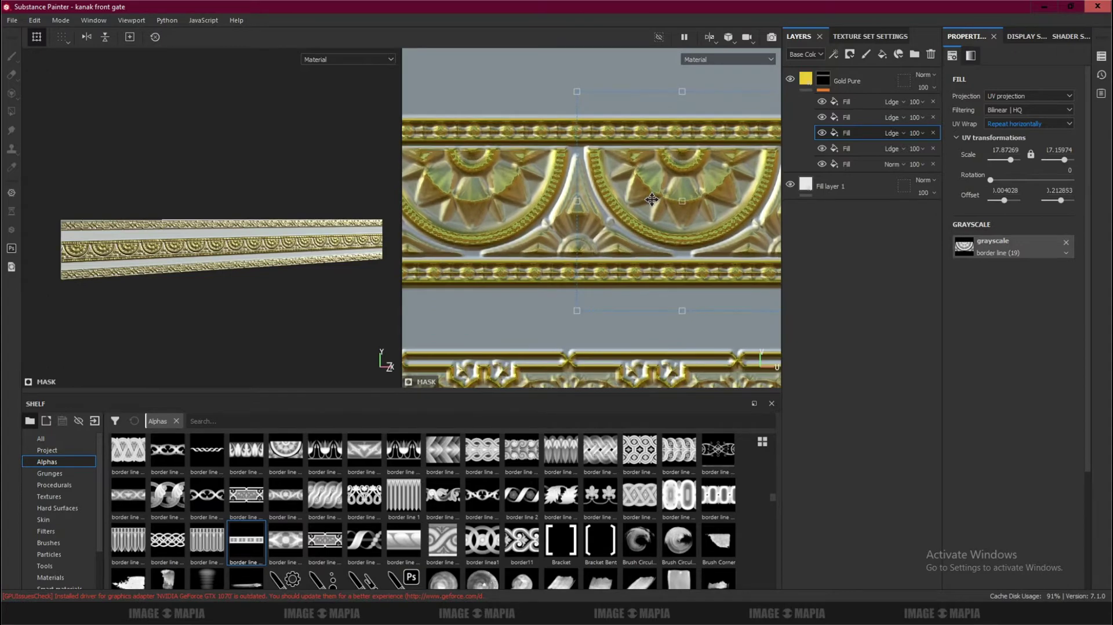
pyautogui.scroll(-5, 651, 199)
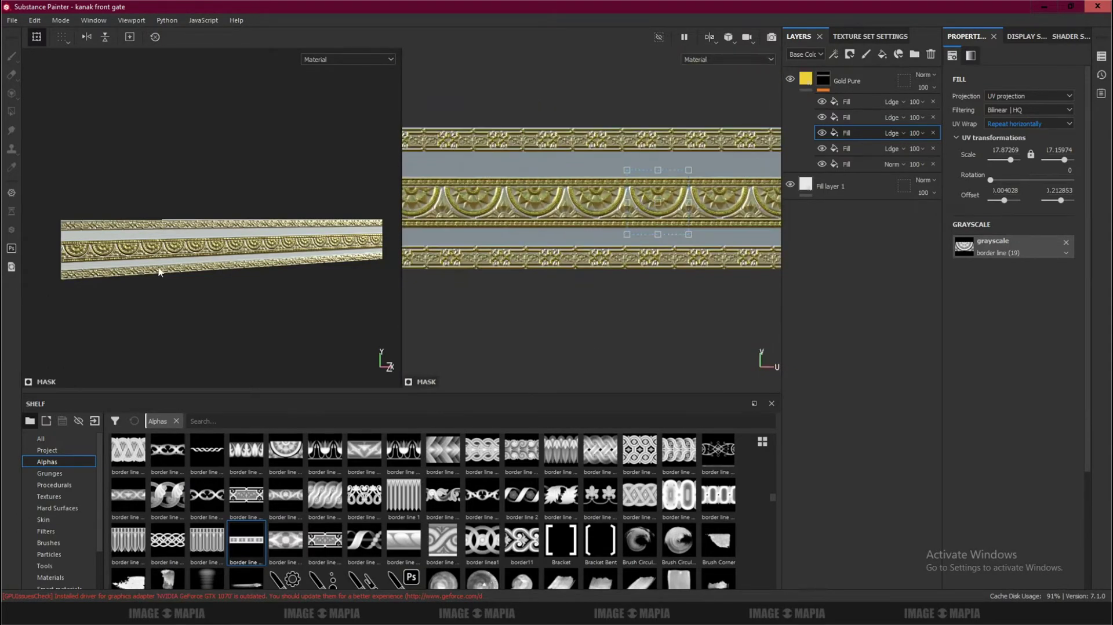
# Examine the gold border relief up close on the beam in an enlarged 3D-only view, and return to the split view.
pyautogui.keyDown('alt'); pyautogui.moveTo(160, 271); pyautogui.dragTo(179, 244); pyautogui.keyUp('alt')
pyautogui.scroll(5, 139, 274)
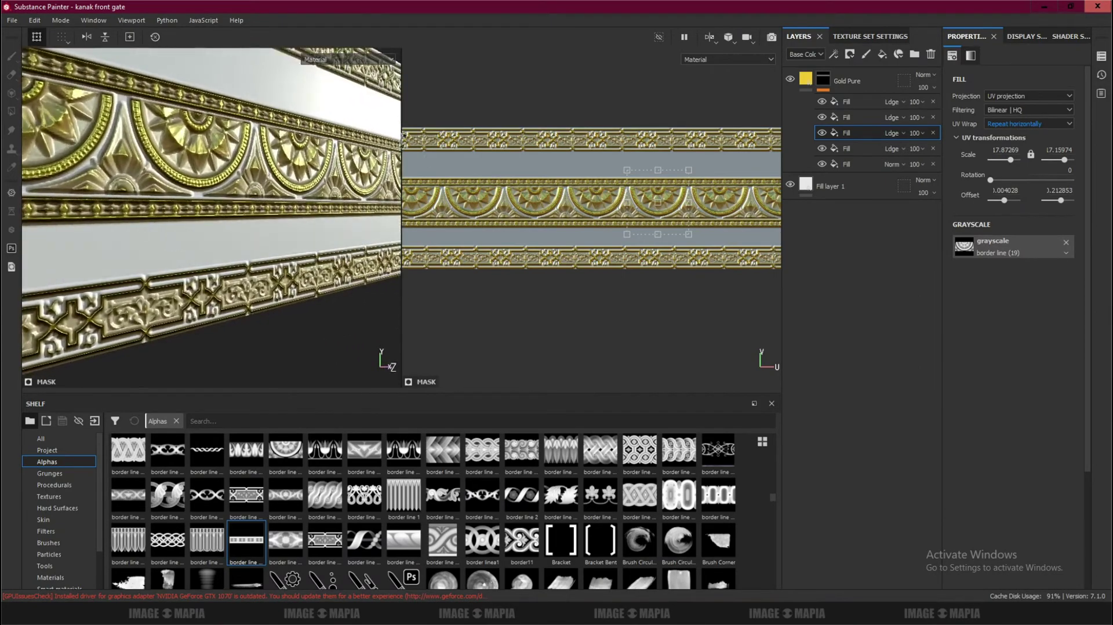
pyautogui.click(715, 41)
pyautogui.click(725, 71)
pyautogui.keyDown('alt'); pyautogui.moveTo(559, 260); pyautogui.dragTo(516, 266); pyautogui.keyUp('alt')
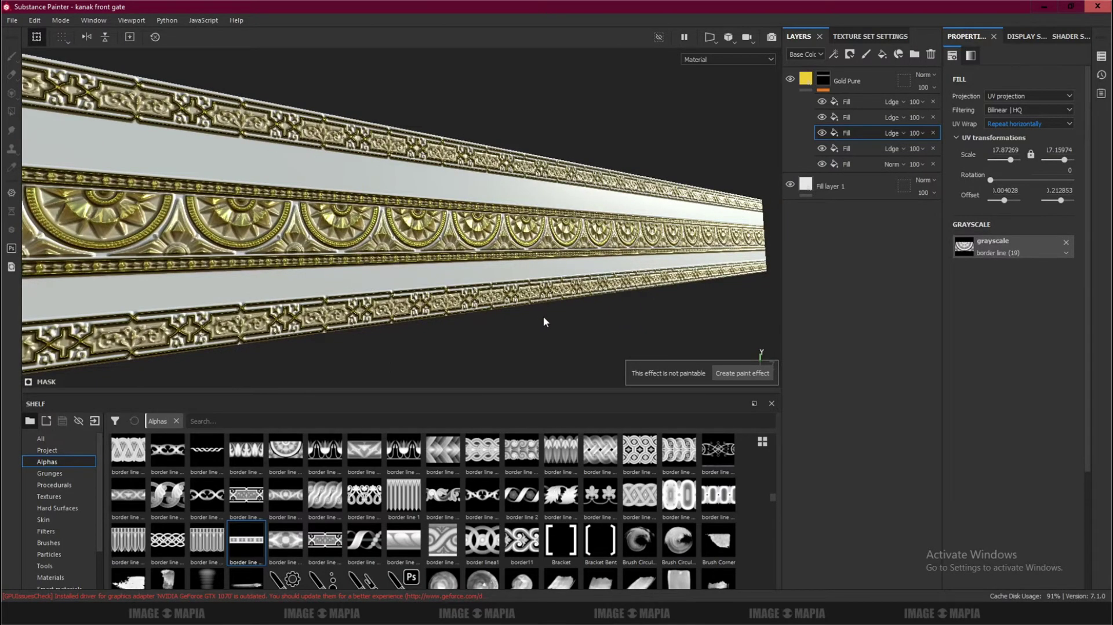
pyautogui.moveTo(530, 399); pyautogui.dragTo(527, 506)
pyautogui.keyDown('alt'); pyautogui.moveTo(537, 435); pyautogui.dragTo(425, 398); pyautogui.keyUp('alt')
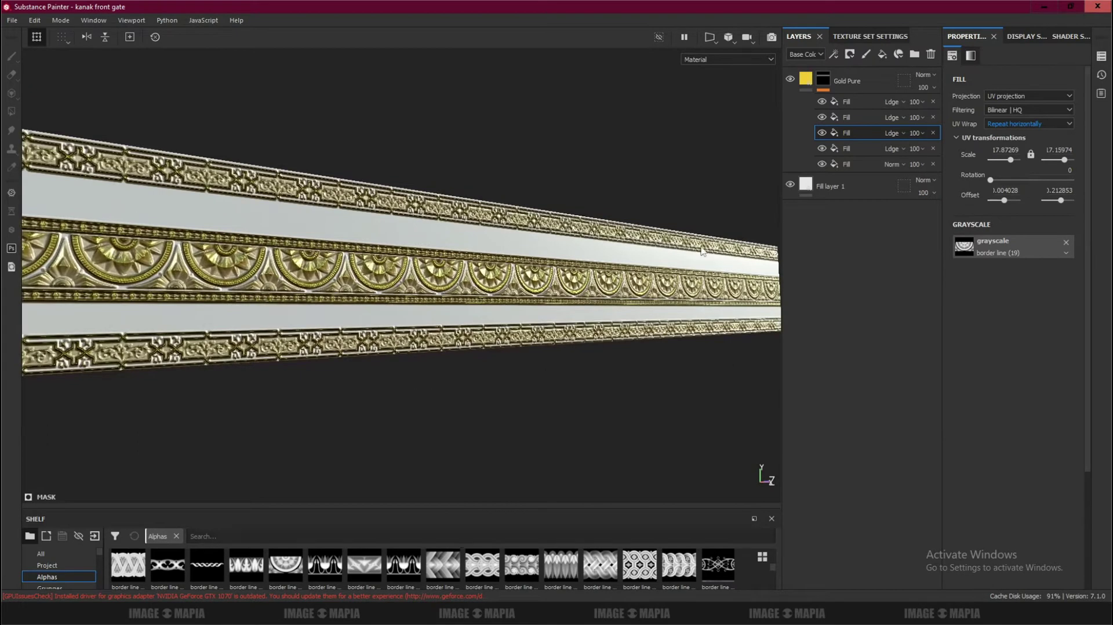
pyautogui.click(710, 37)
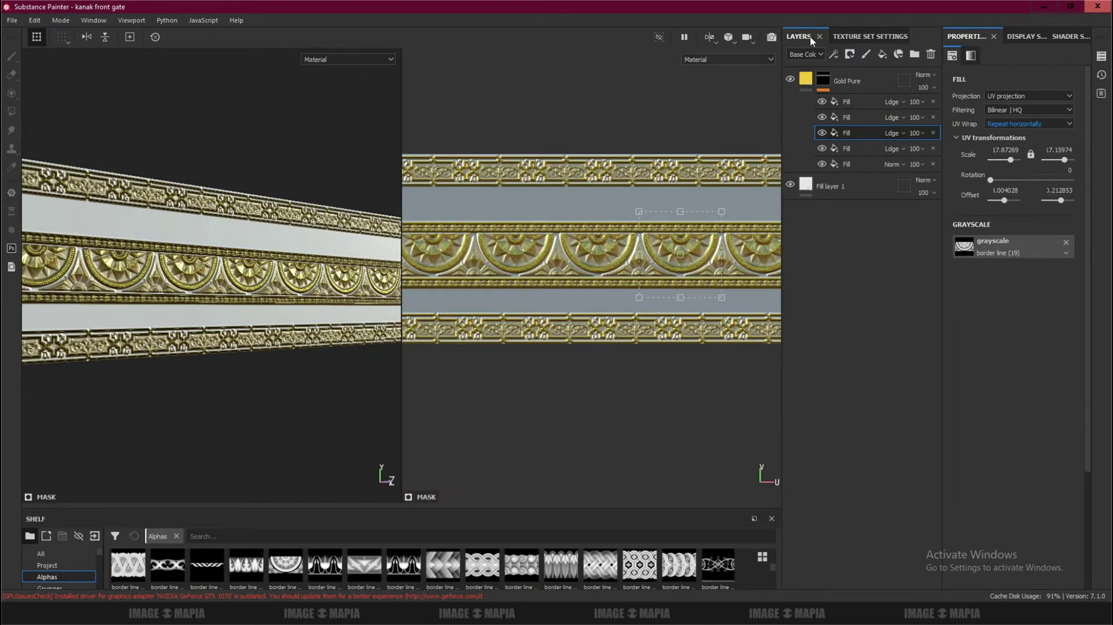
# Change the baking output size and bake all seven mesh maps for the texture set.
pyautogui.click(852, 36)
pyautogui.click(895, 396)
pyautogui.click(525, 146)
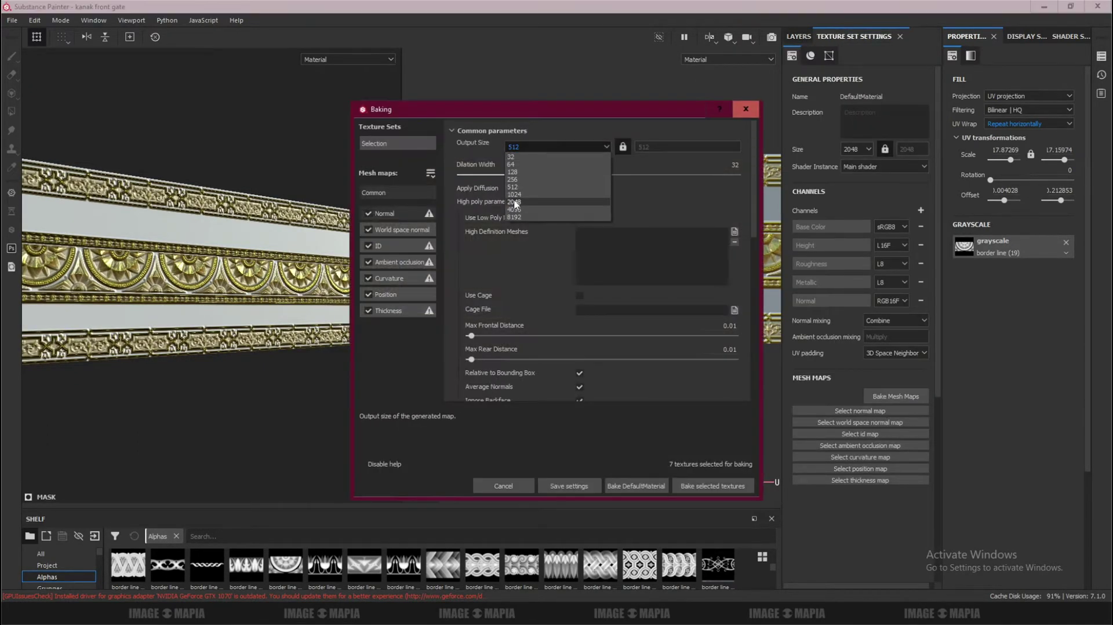
pyautogui.click(524, 168)
pyautogui.click(693, 487)
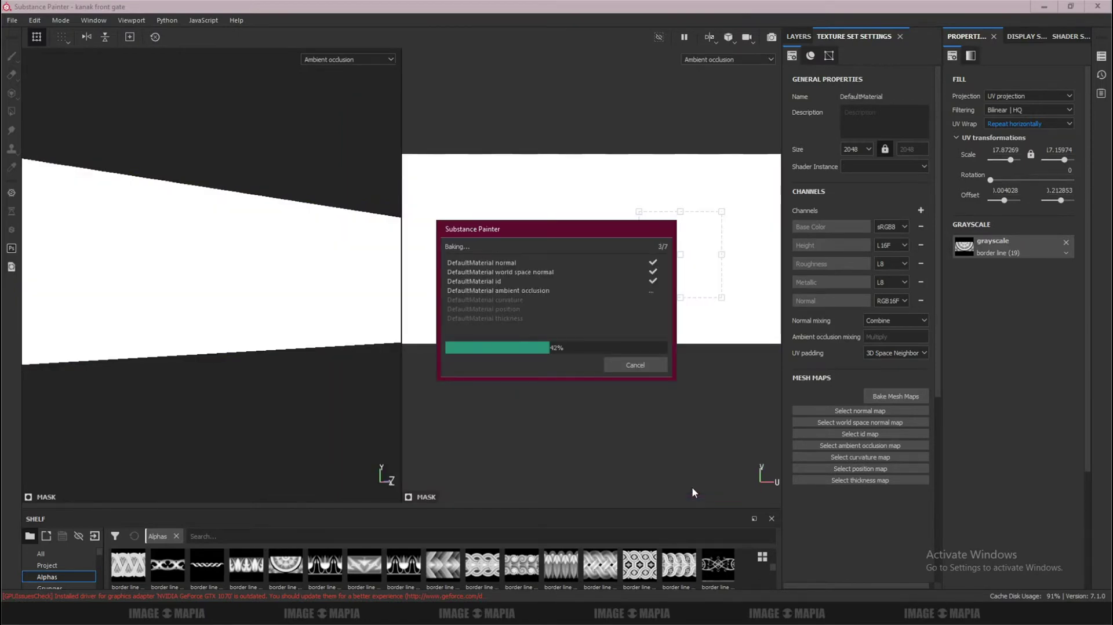
pyautogui.click(637, 367)
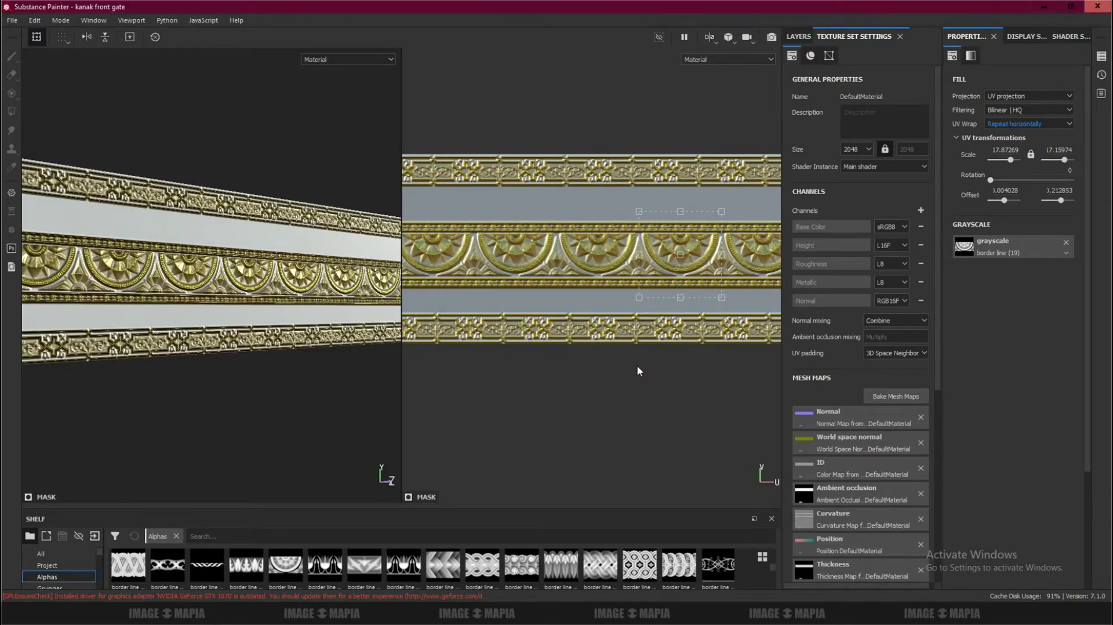
# Export the textures as 8-bit JPEG files with the PBR Metallic Roughness template, and view the files in the export folder.
pyautogui.click(11, 19)
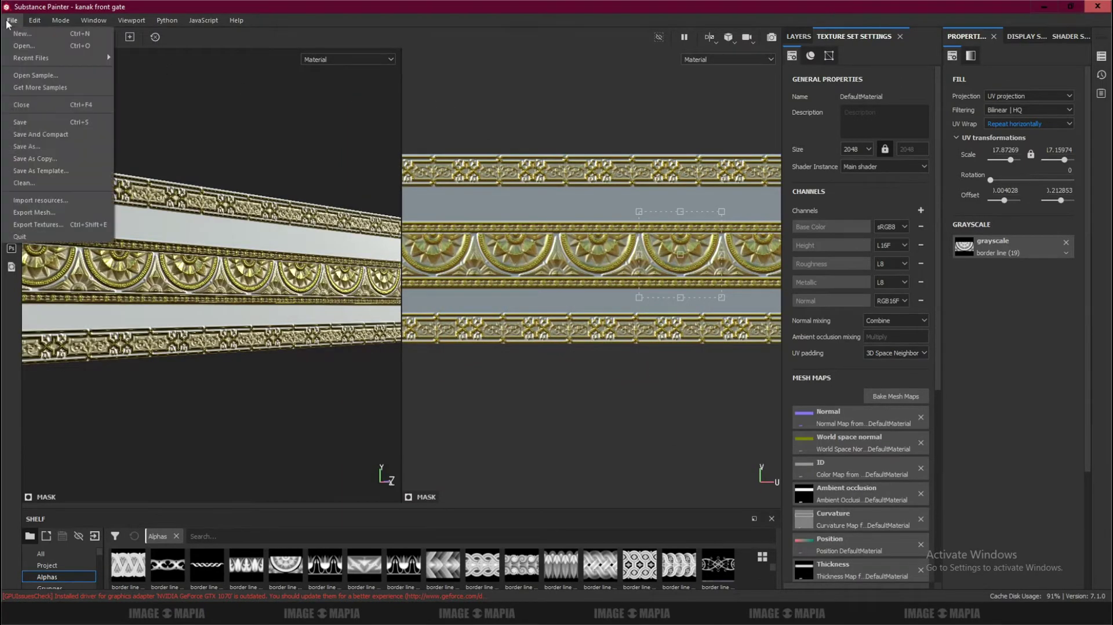
pyautogui.click(57, 221)
pyautogui.click(561, 193)
pyautogui.click(545, 238)
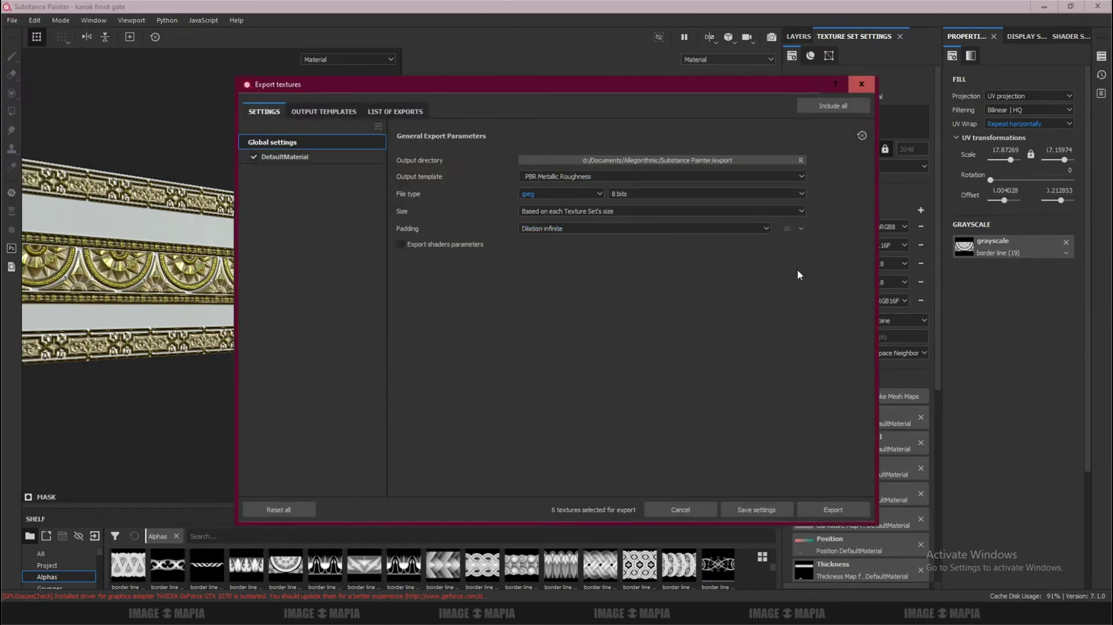
pyautogui.click(829, 510)
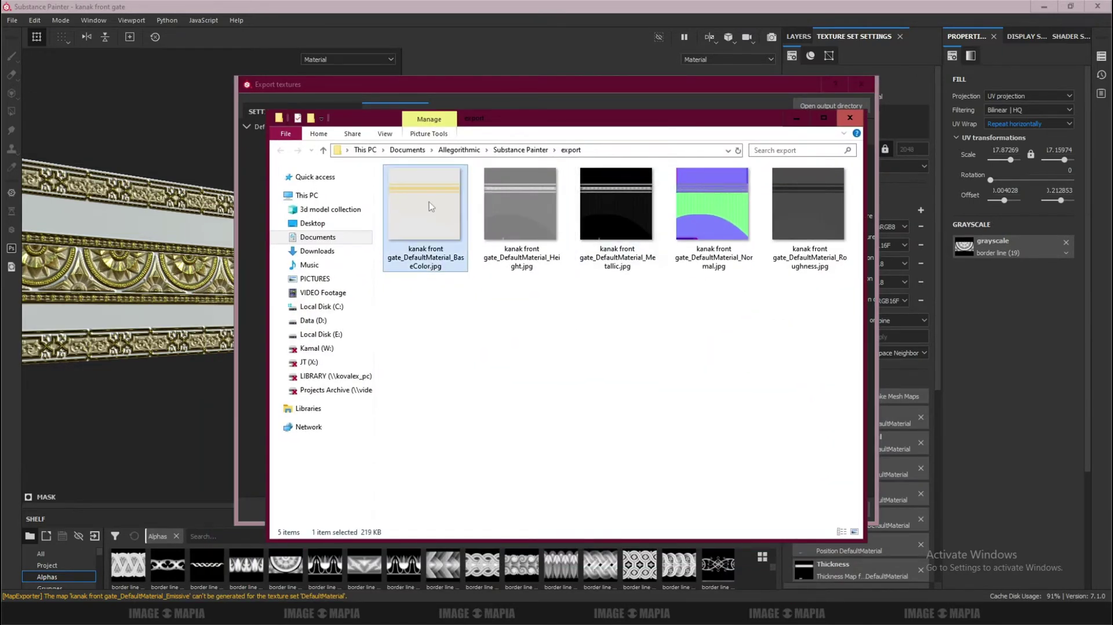
pyautogui.keyDown('ctrl'); pyautogui.scroll(2, 430, 206); pyautogui.keyUp('ctrl')
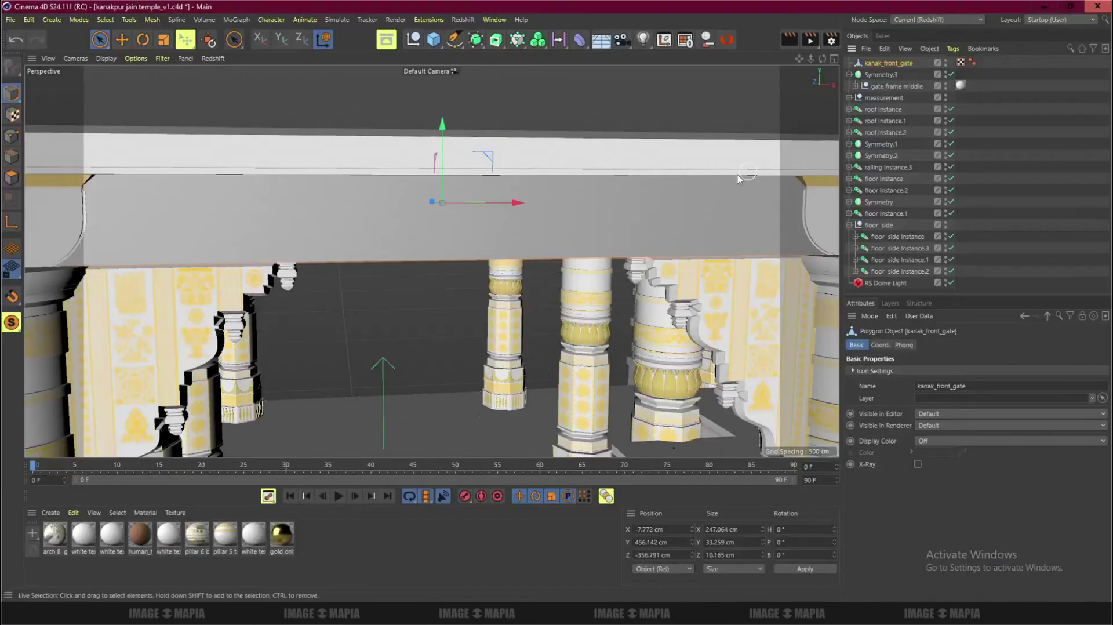
# Switch to Cinema 4D, create a Redshift material named "kanak front gate", and open its shader graph.
pyautogui.click(462, 20)
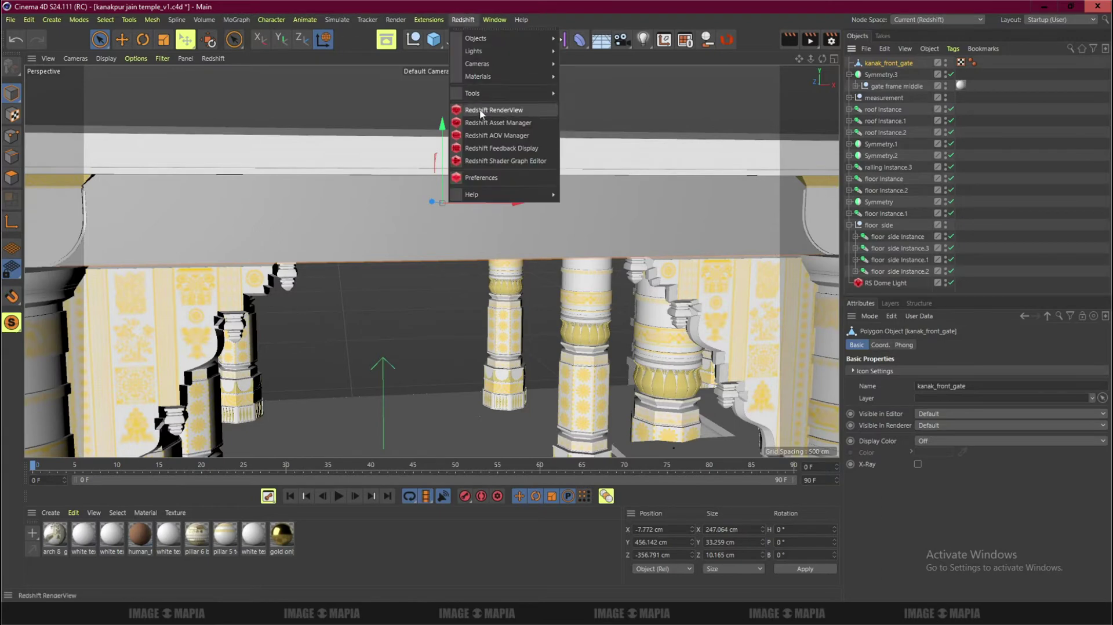
pyautogui.click(614, 77)
pyautogui.click(858, 345)
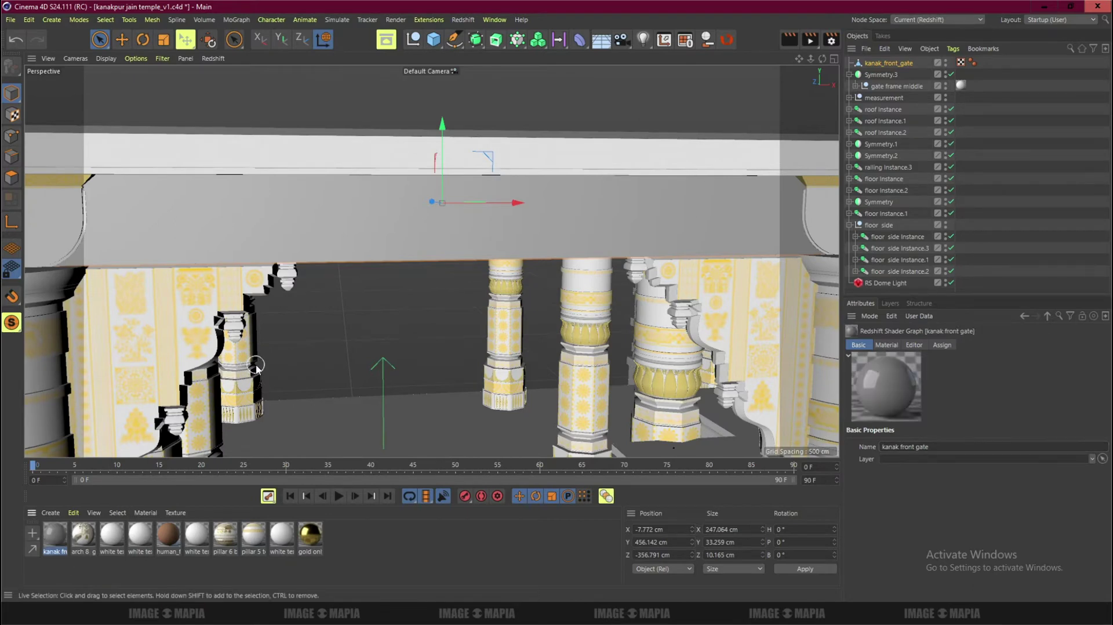
pyautogui.doubleClick(55, 533)
pyautogui.click(458, 44)
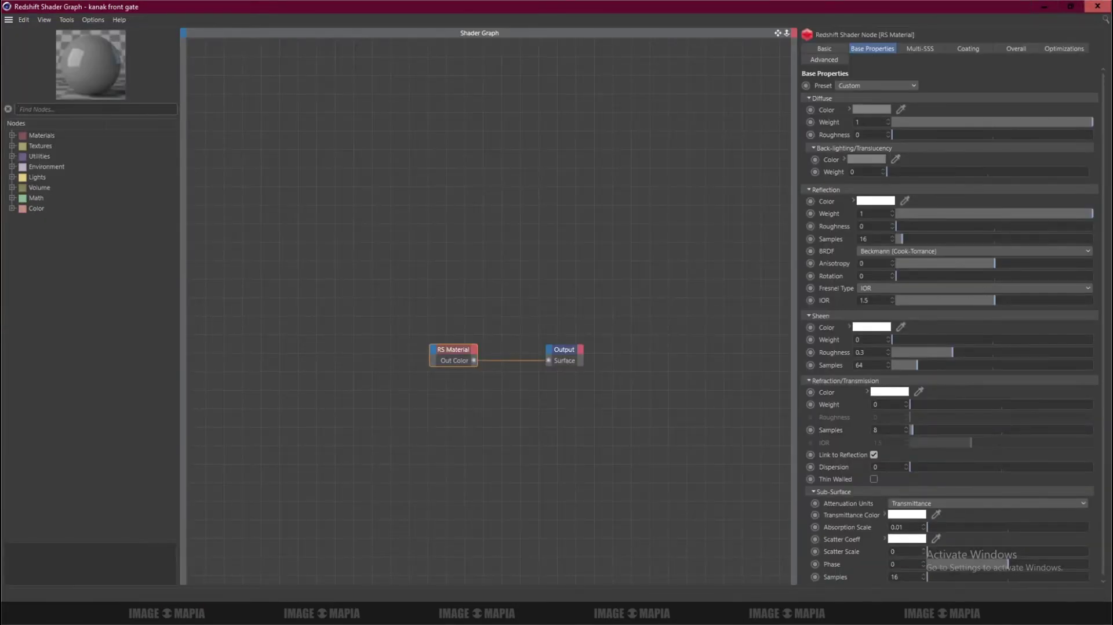
# Bring the texture images from the tex folder's "kanak front gate" subfolder into the shader graph and place their nodes beside RS Material.
pyautogui.click(504, 565)
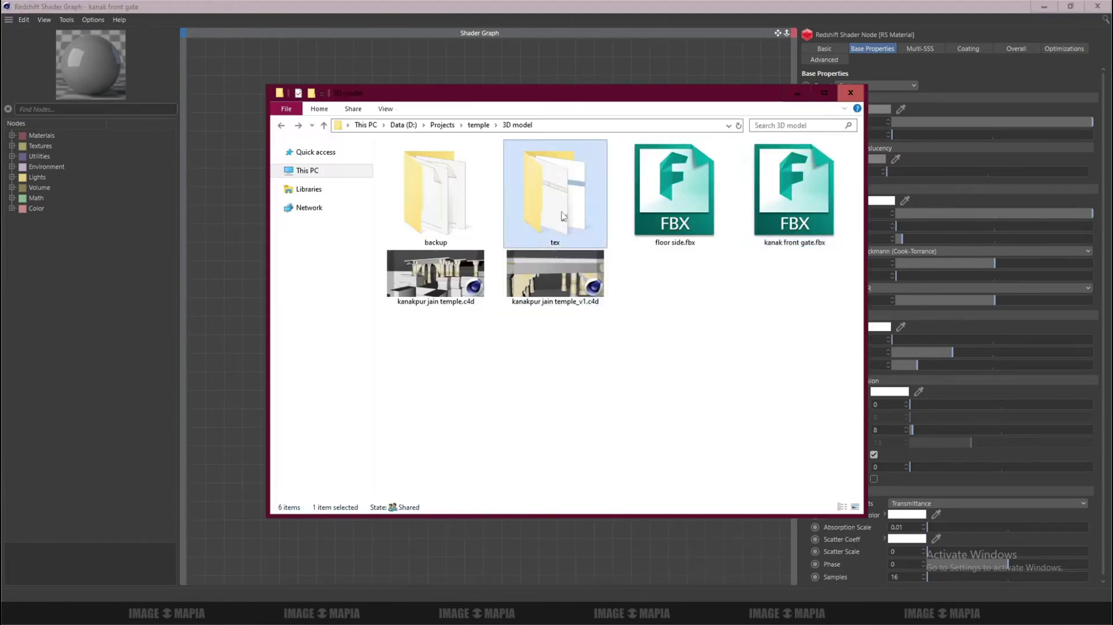
pyautogui.doubleClick(551, 174)
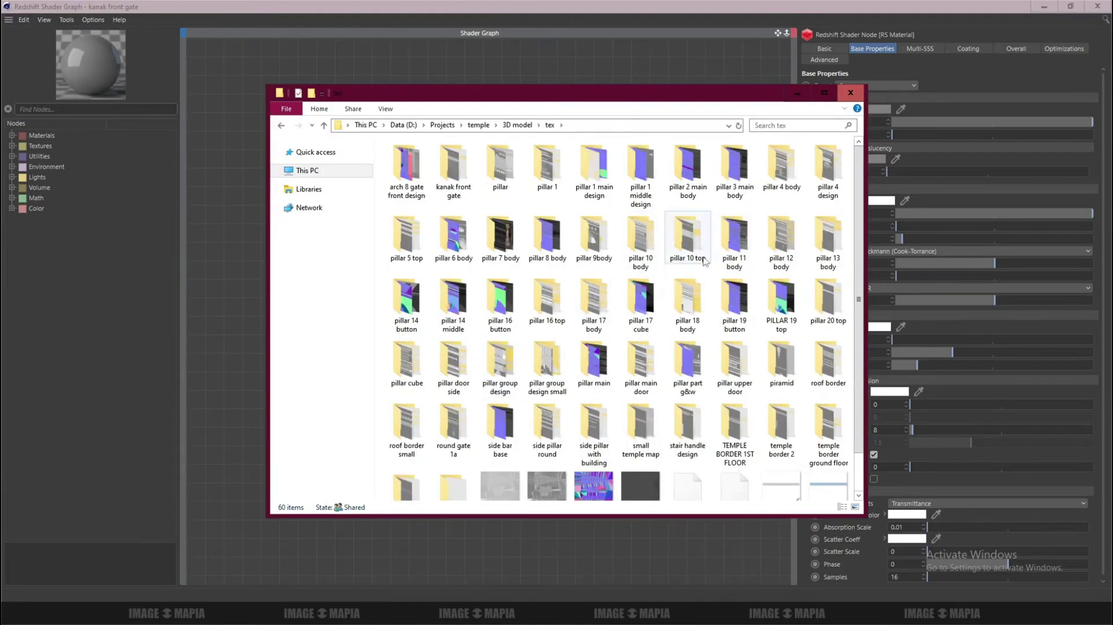
pyautogui.doubleClick(453, 169)
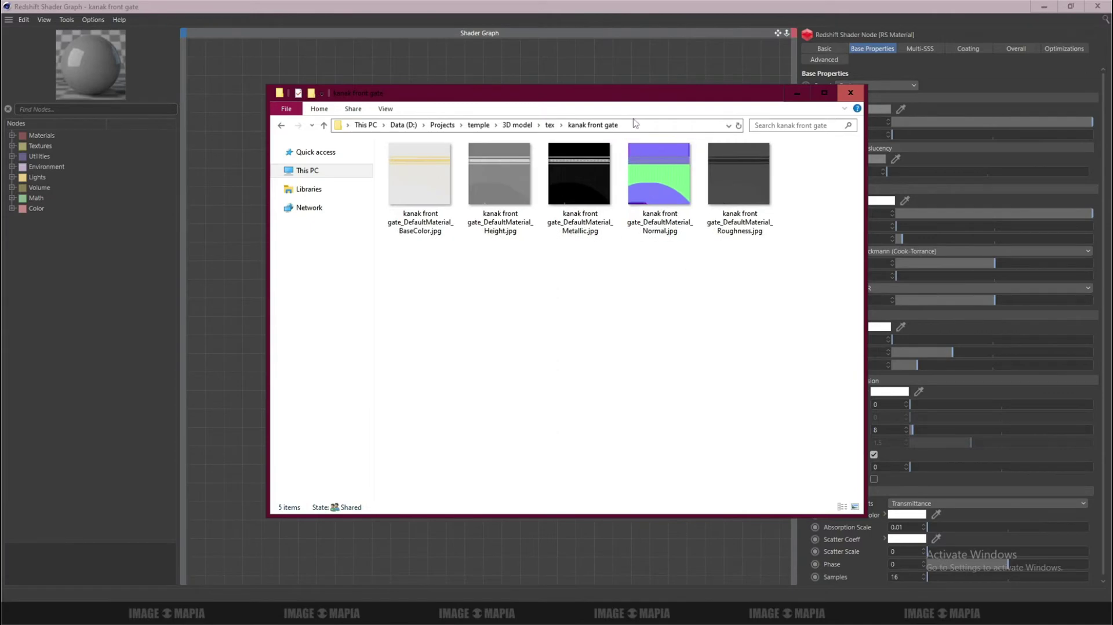
pyautogui.moveTo(768, 267); pyautogui.dragTo(235, 237)
pyautogui.click(795, 94)
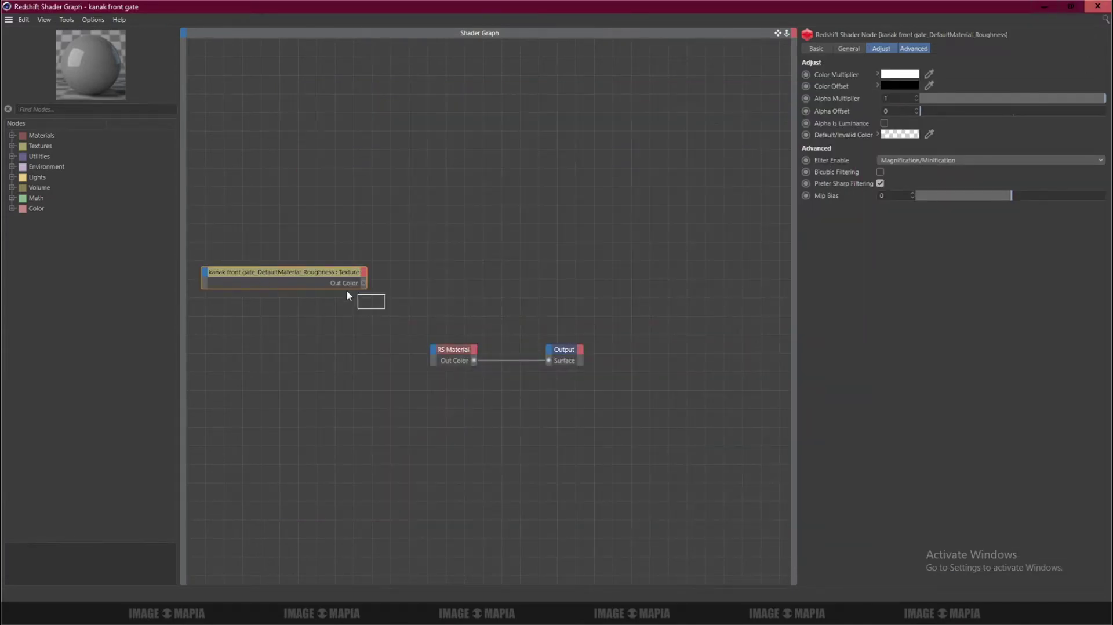
pyautogui.moveTo(293, 276); pyautogui.dragTo(318, 360)
# Add an RS Normal Map node and load "kanak front gate_DefaultMaterial_Normal.jpg" into it.
pyautogui.write('nor')
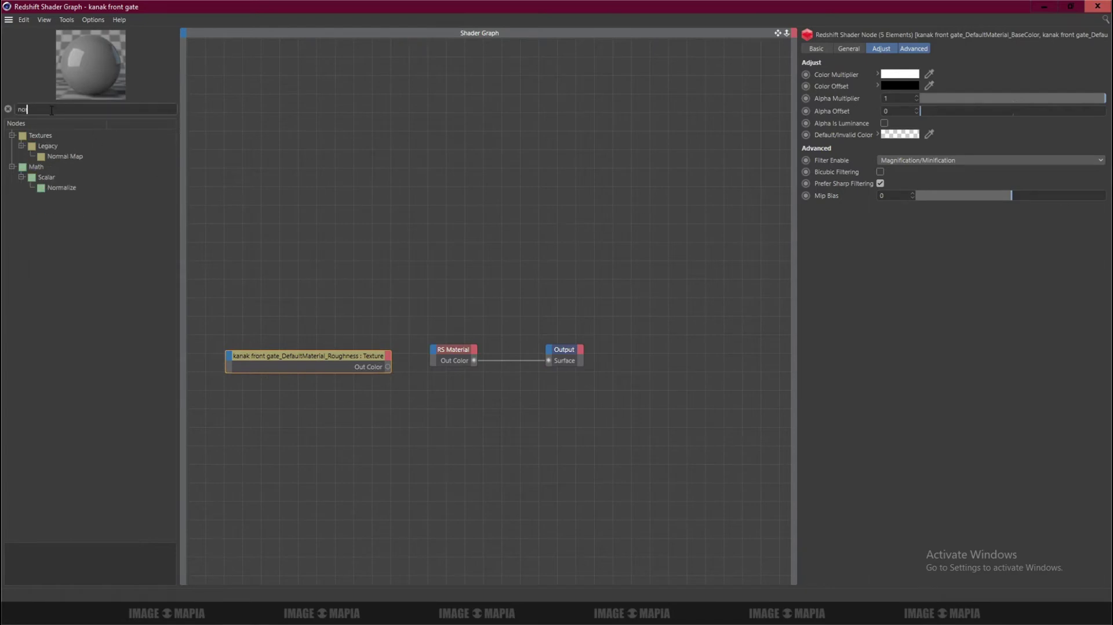
pyautogui.moveTo(59, 158); pyautogui.dragTo(382, 283)
pyautogui.click(849, 49)
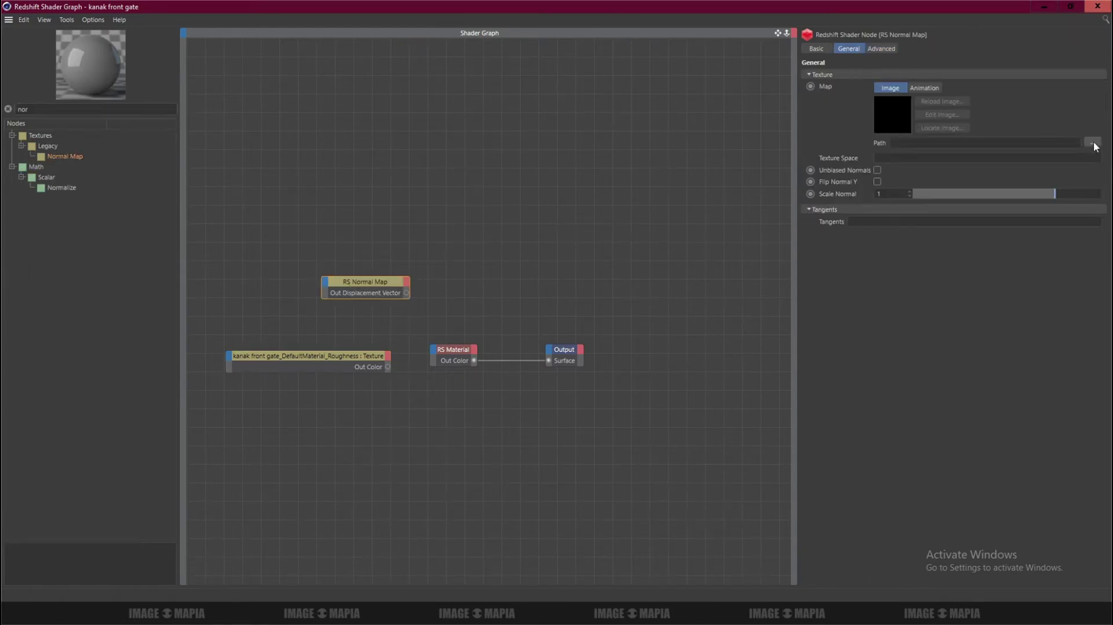
pyautogui.click(1092, 142)
pyautogui.click(290, 41)
pyautogui.click(316, 113)
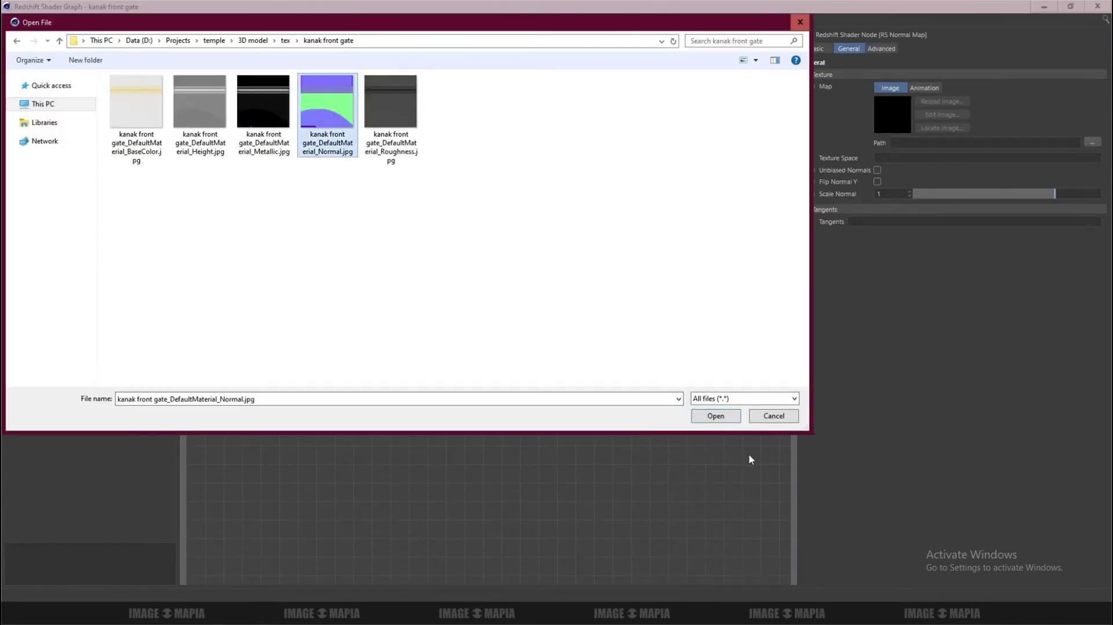
pyautogui.click(714, 415)
# Connect the RS Normal Map node to RS Material's overall Bump Input and reposition the node beside it.
pyautogui.scroll(3, 380, 332)
pyautogui.moveTo(431, 274); pyautogui.dragTo(472, 371)
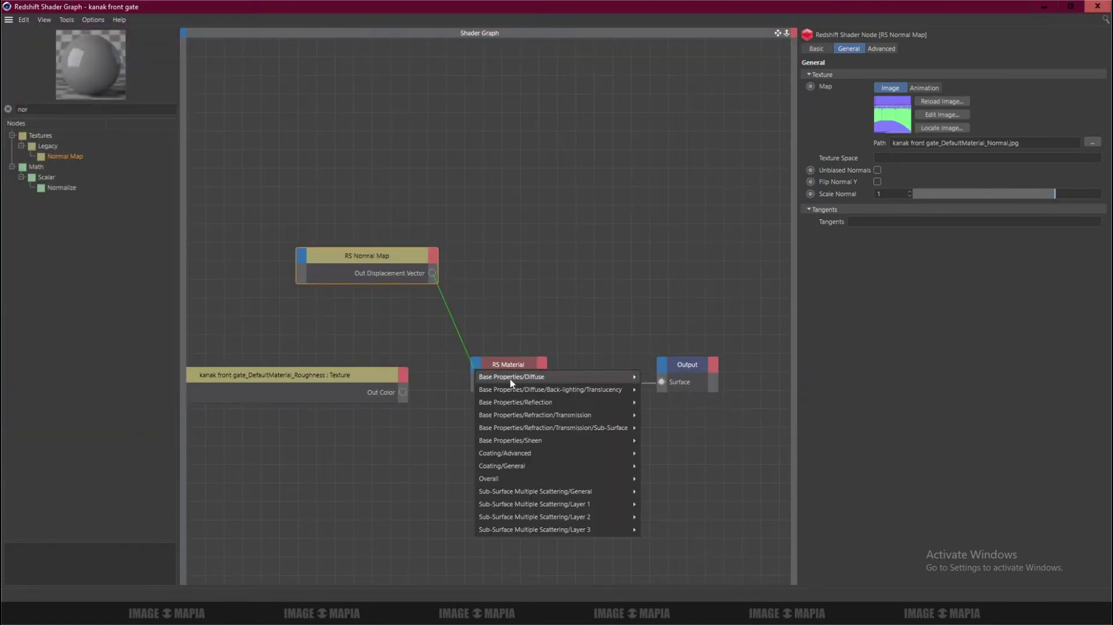
pyautogui.moveTo(505, 475)
pyautogui.click(660, 503)
pyautogui.moveTo(390, 267); pyautogui.dragTo(349, 282)
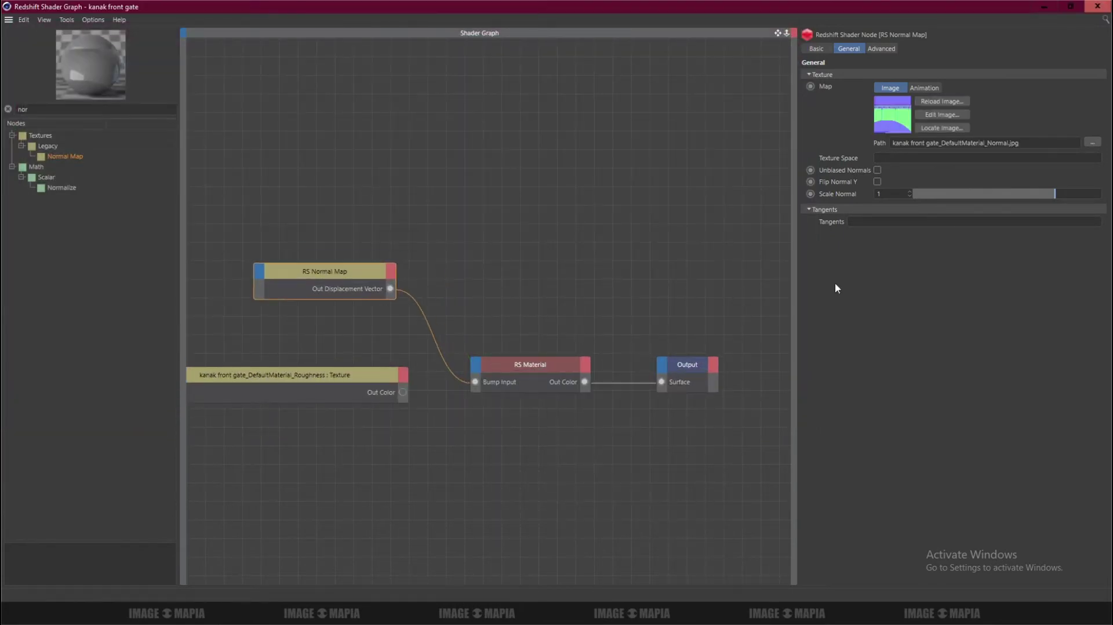
# Set the reflection Fresnel type of RS Material to Metalness.
pyautogui.click(534, 366)
pyautogui.click(809, 190)
pyautogui.click(870, 300)
pyautogui.click(892, 338)
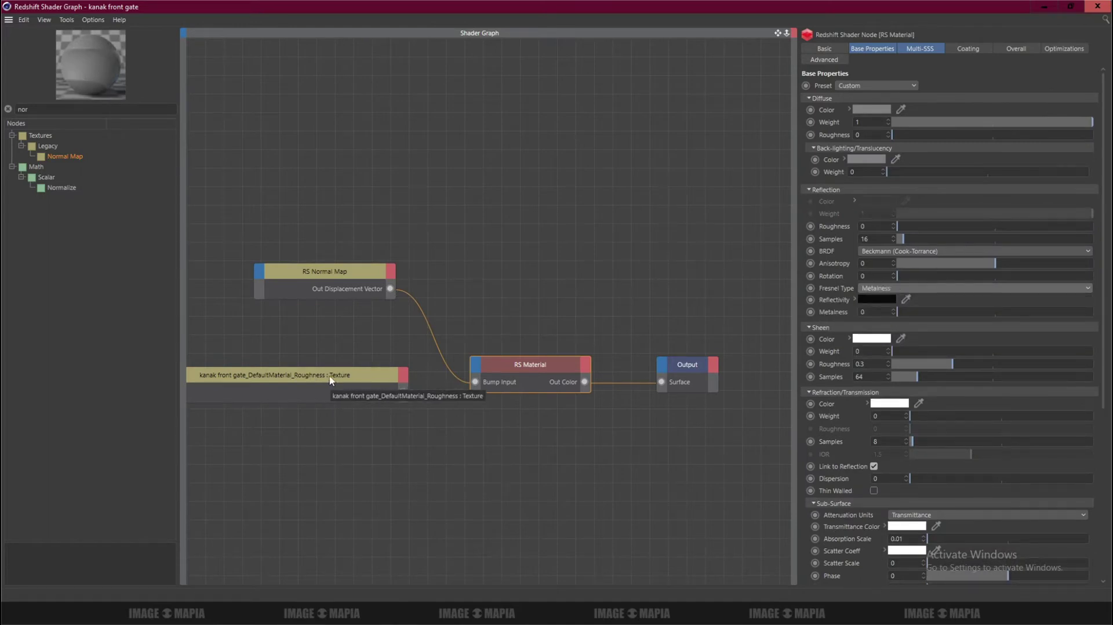
pyautogui.click(373, 335)
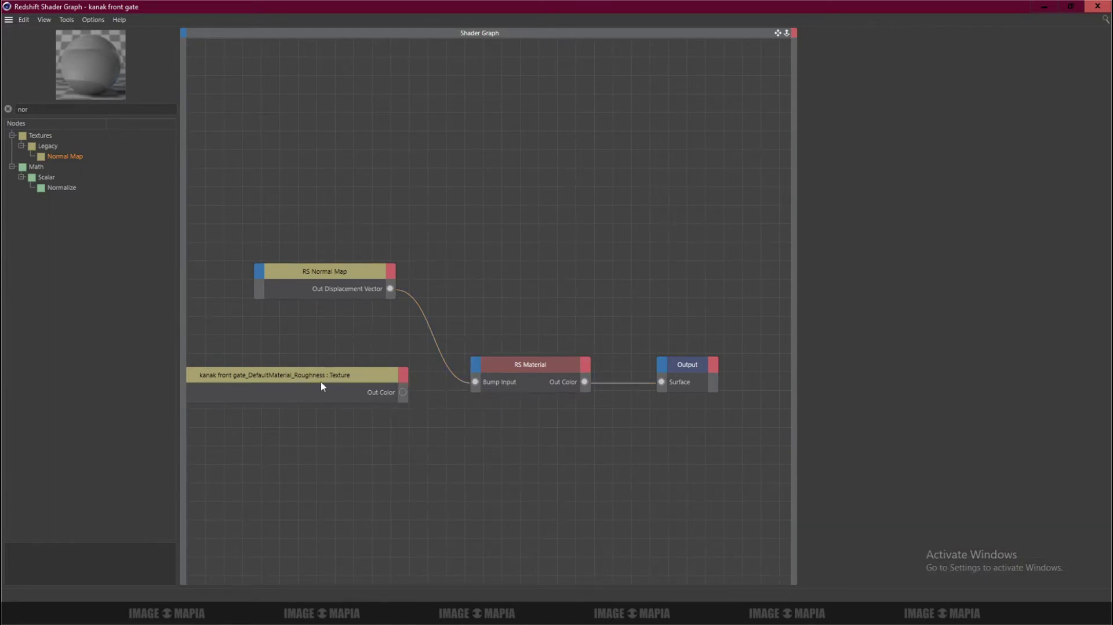
# Move the Roughness texture node up beneath RS Normal Map and add an RS Displacement node above RS Material.
pyautogui.moveTo(323, 385); pyautogui.dragTo(323, 332)
pyautogui.press('BackSpace')
pyautogui.press('BackSpace')
pyautogui.press('BackSpace')
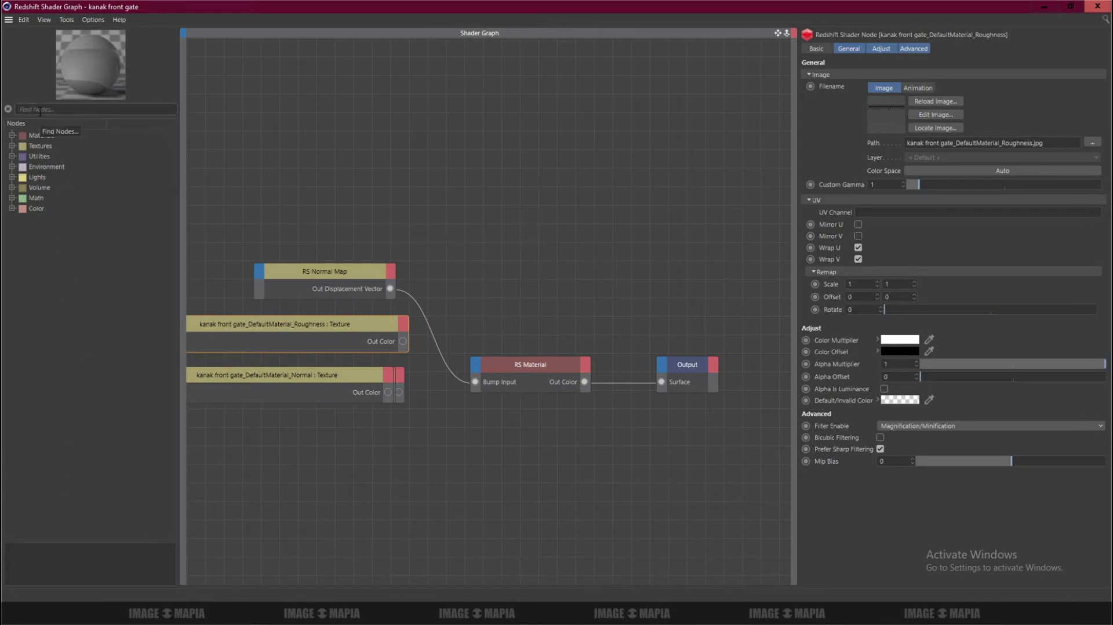
pyautogui.write('dis')
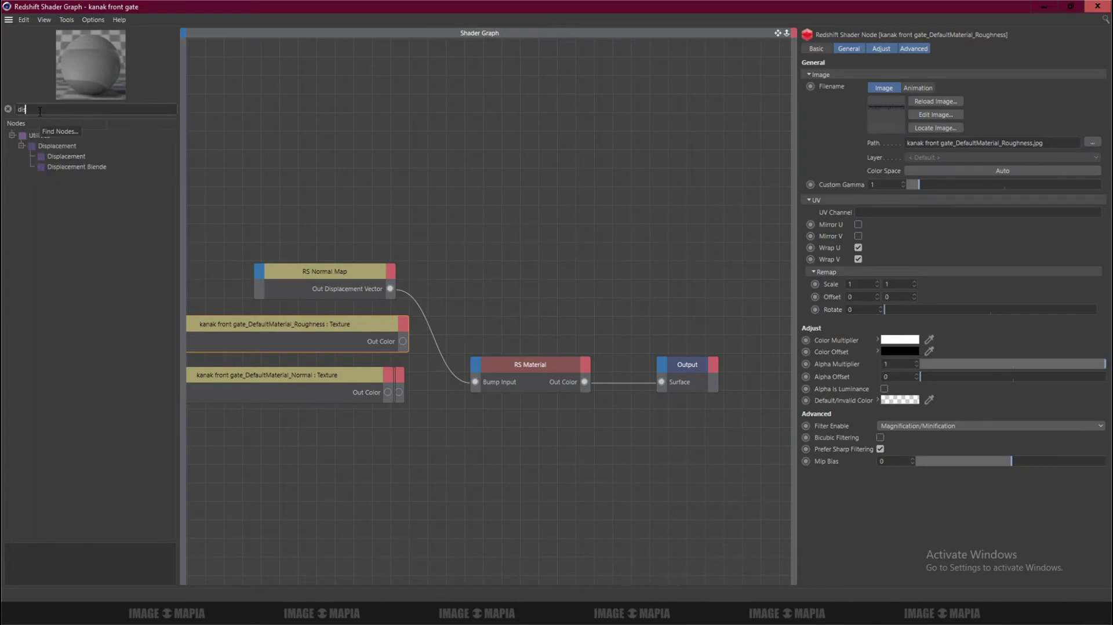
pyautogui.moveTo(69, 157); pyautogui.dragTo(500, 185)
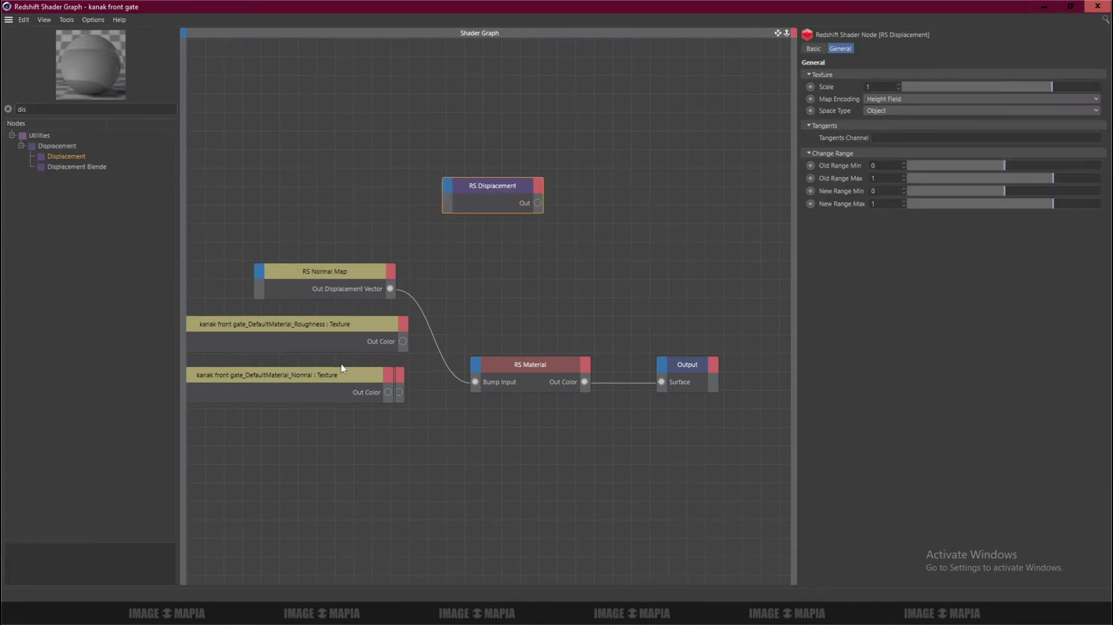
# Connect the Roughness texture's Out Color to RS Material's Refl Roughness input.
pyautogui.moveTo(398, 343); pyautogui.dragTo(474, 367)
pyautogui.moveTo(516, 397)
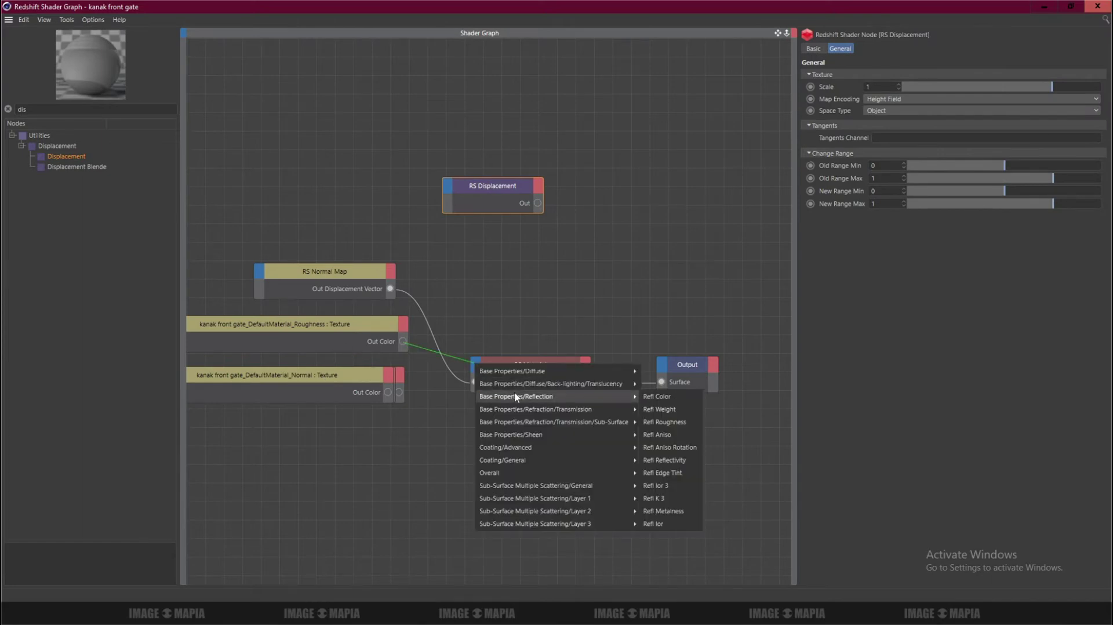
pyautogui.click(681, 423)
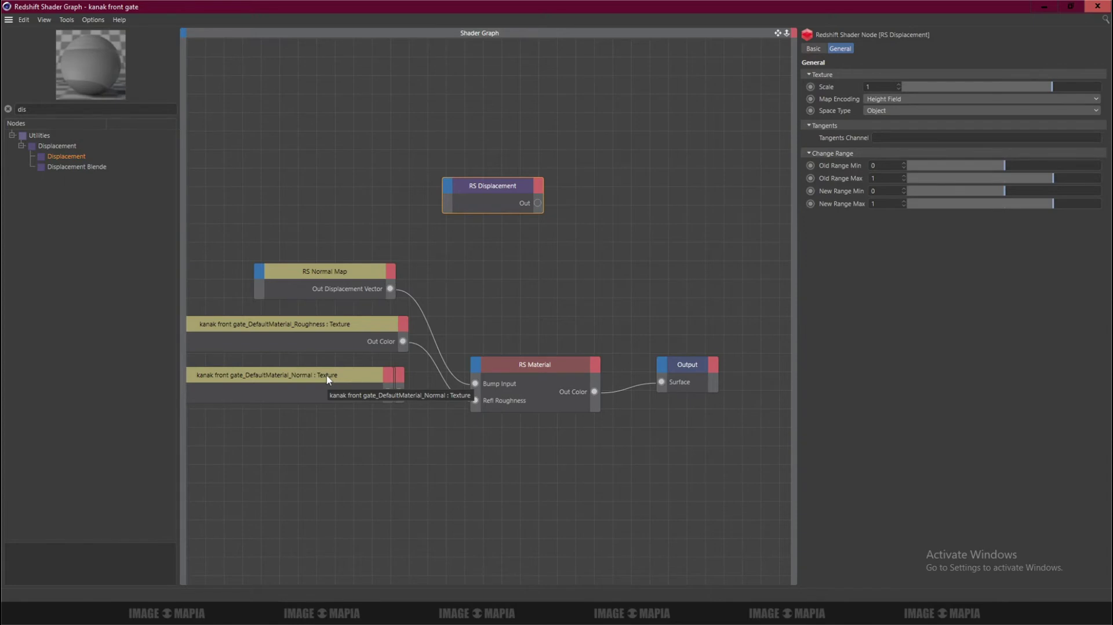
# Separate the Normal and Metallic texture nodes from the stack and connect the Metallic texture to RS Material's Refl Metalness.
pyautogui.moveTo(327, 380); pyautogui.dragTo(364, 104)
pyautogui.moveTo(324, 377); pyautogui.dragTo(344, 445)
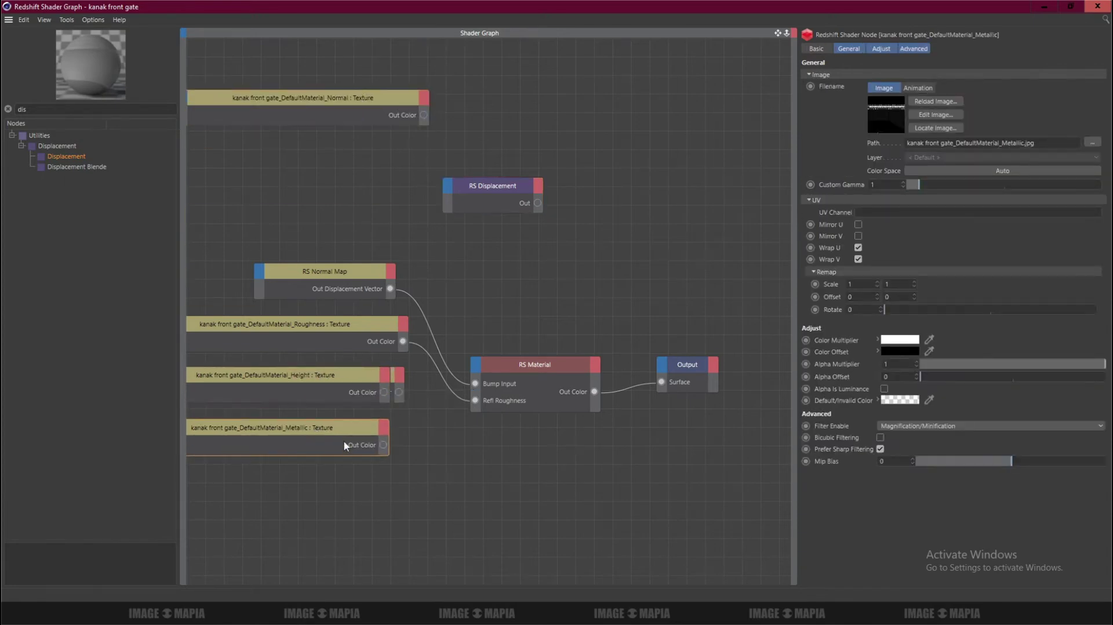
pyautogui.moveTo(478, 371); pyautogui.dragTo(477, 372)
pyautogui.moveTo(492, 401)
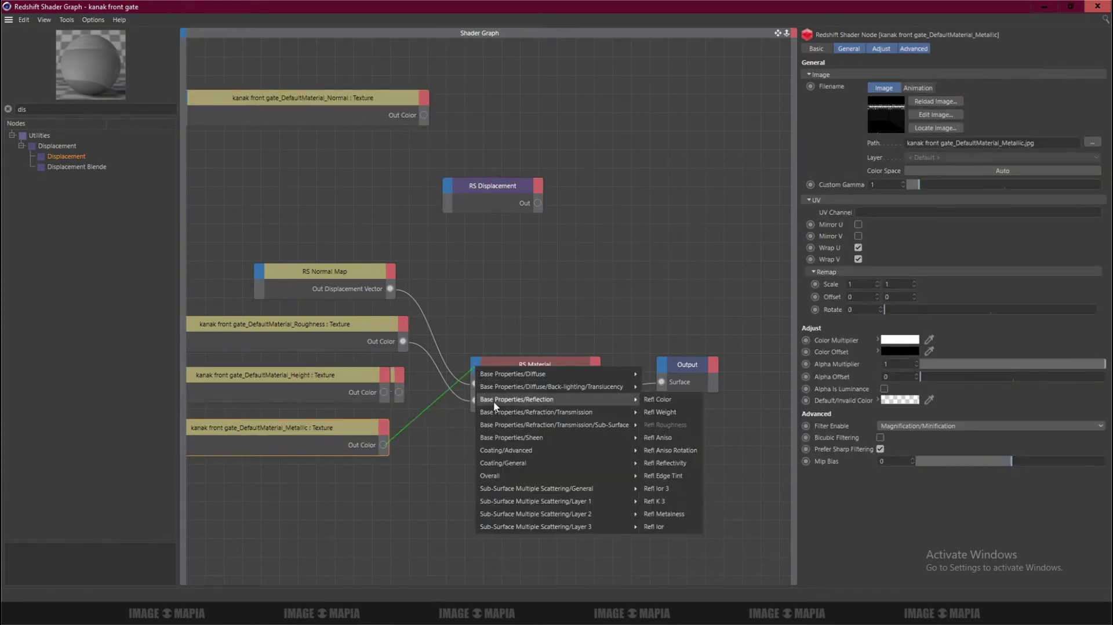
pyautogui.click(670, 515)
# Place the Height texture beside RS Displacement, connect it to Tex Map, and link RS Displacement to the Output node's Displacement.
pyautogui.click(326, 375)
pyautogui.moveTo(336, 378); pyautogui.dragTo(339, 193)
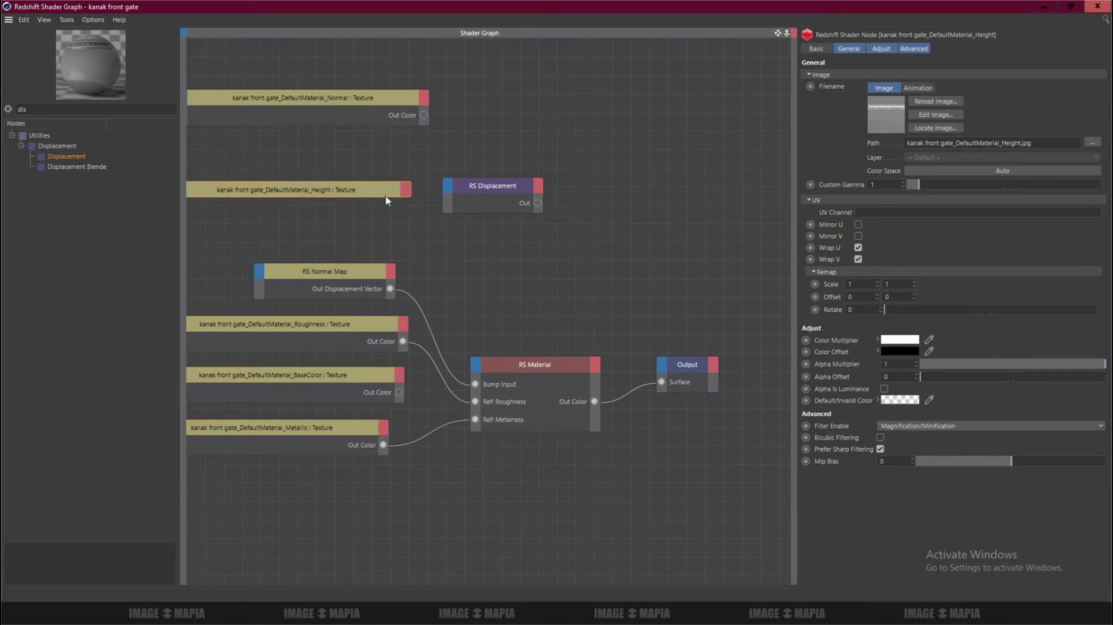
pyautogui.moveTo(405, 207); pyautogui.dragTo(445, 183)
pyautogui.click(464, 193)
pyautogui.moveTo(537, 203); pyautogui.dragTo(667, 371)
pyautogui.click(688, 374)
# Connect the BaseColor texture to RS Material's Diffuse Color, close the shader graph, and apply the material to kanak_front_gate.
pyautogui.moveTo(393, 389); pyautogui.dragTo(472, 365)
pyautogui.click(655, 368)
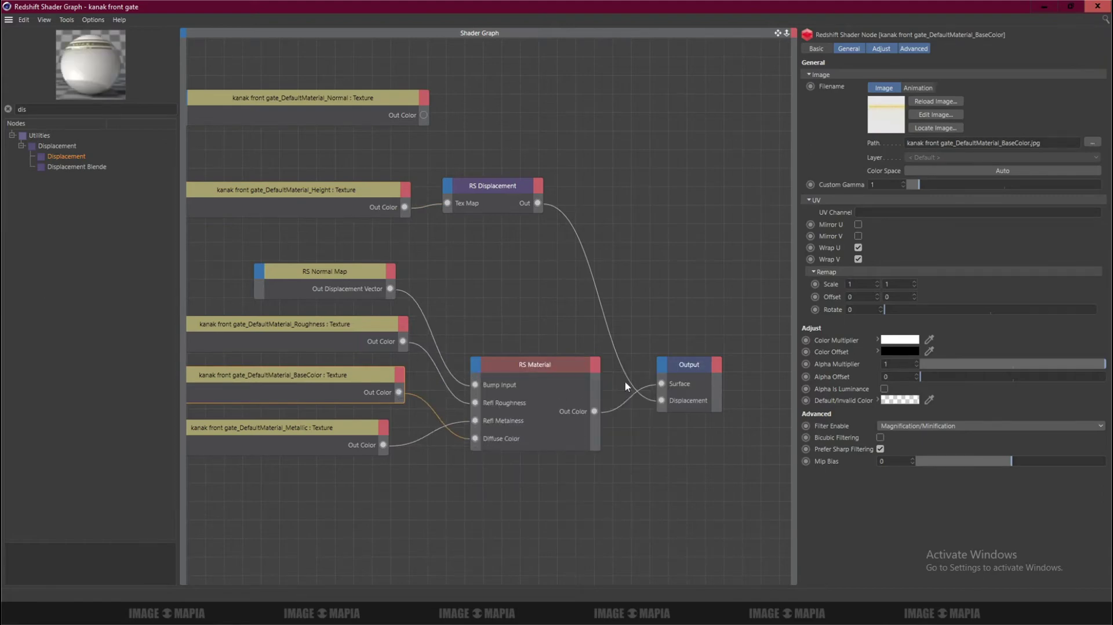
pyautogui.click(1097, 6)
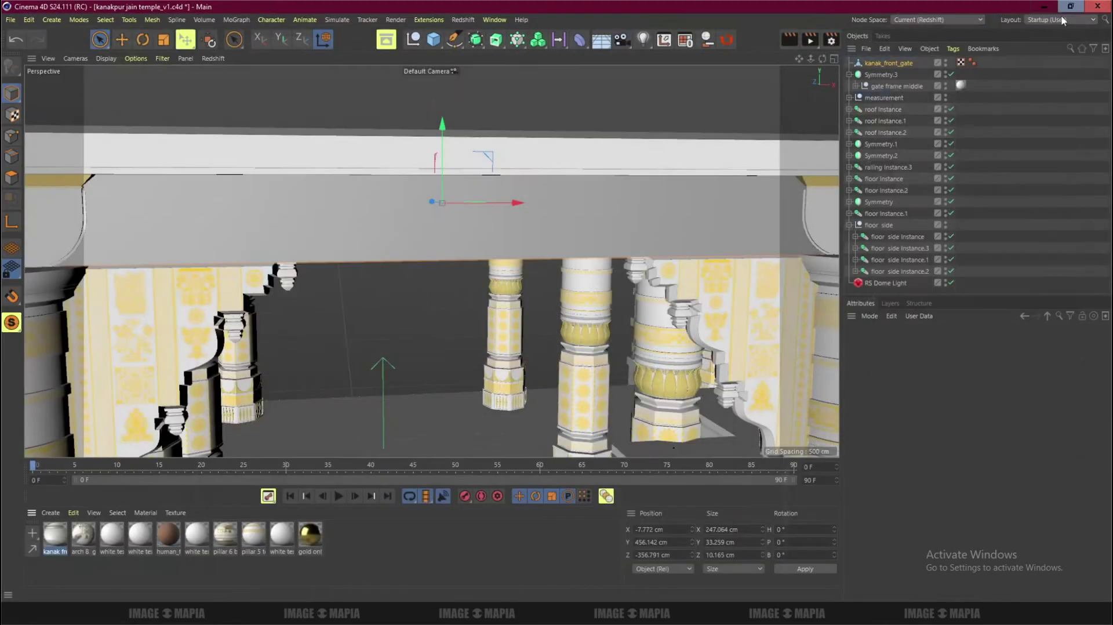
pyautogui.moveTo(409, 366); pyautogui.dragTo(890, 65)
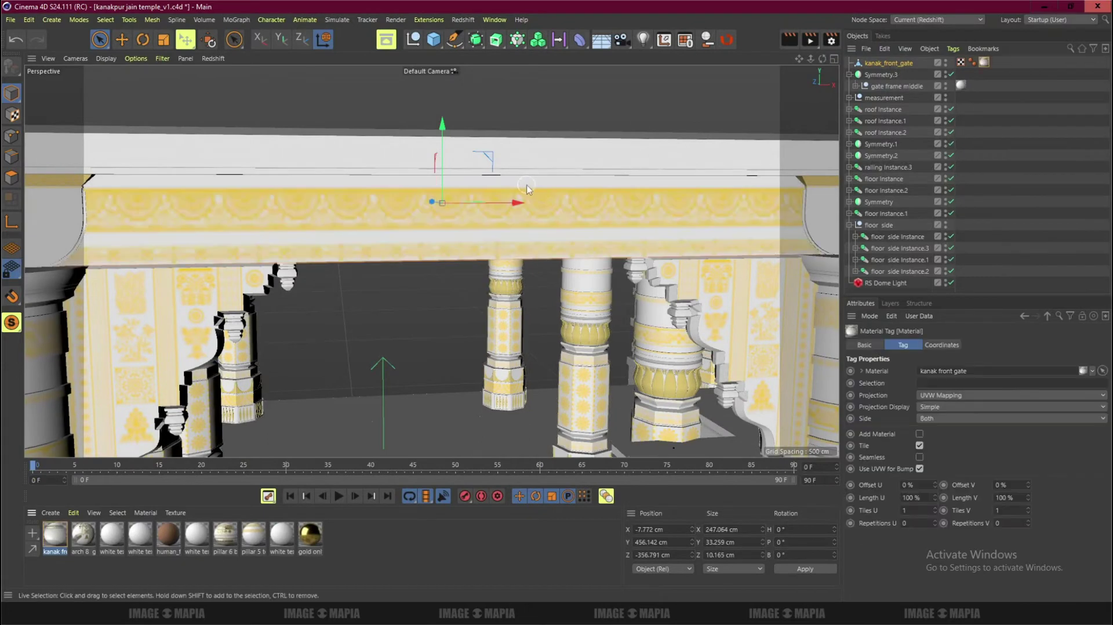
# Render a preview of the textured gate beam and its surrounding pillars in Redshift RenderView.
pyautogui.keyDown('alt'); pyautogui.moveTo(580, 227); pyautogui.dragTo(539, 222, button='middle'); pyautogui.keyUp('alt')
pyautogui.click(462, 19)
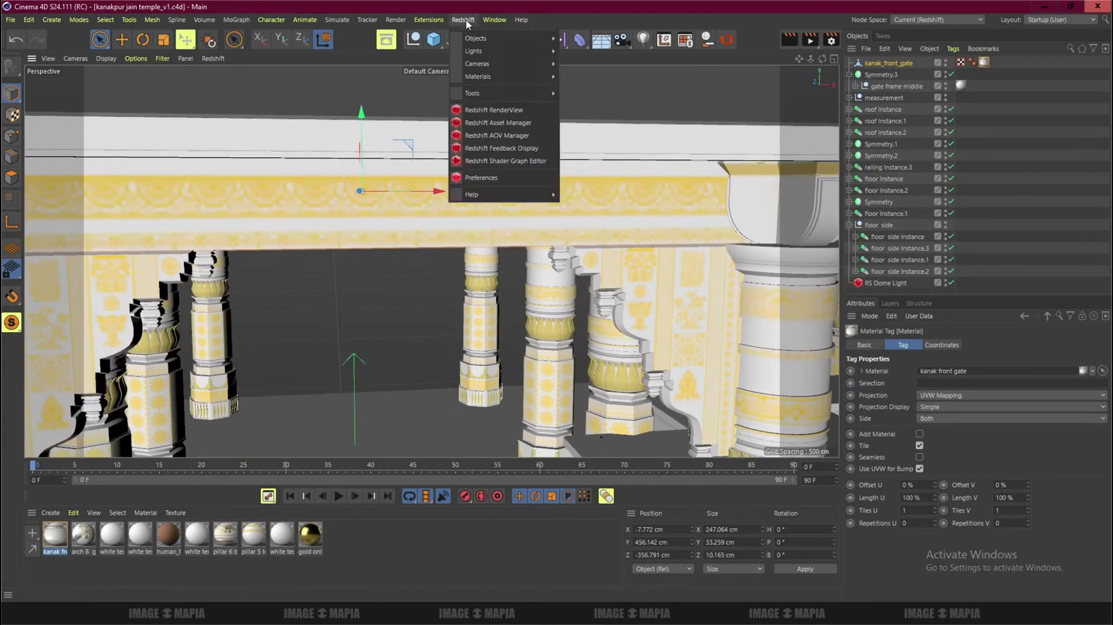
pyautogui.click(486, 112)
pyautogui.click(661, 9)
pyautogui.click(30, 48)
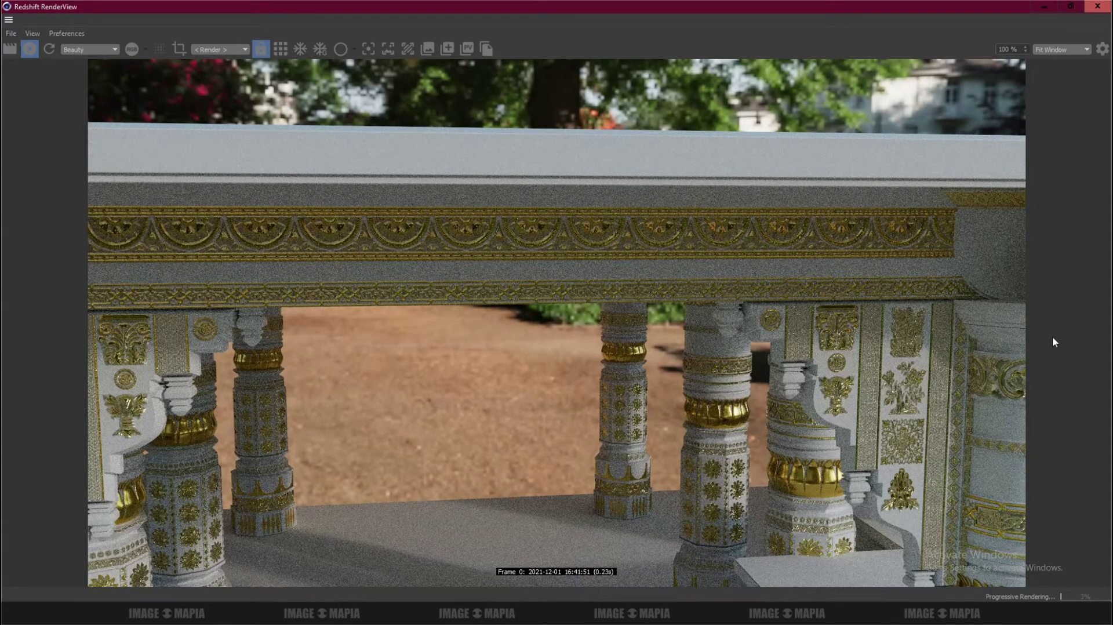
pyautogui.click(28, 52)
pyautogui.click(1043, 6)
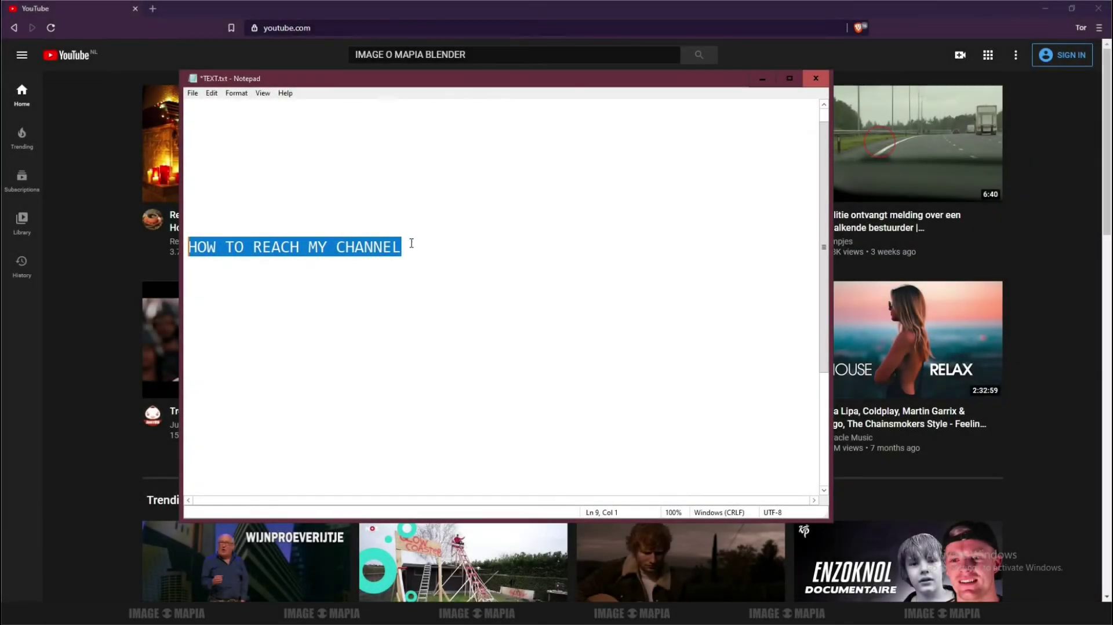
# In the Notepad file TEXT.txt, add "image o mapia blender tutorial" after "HOW TO REACH MY CHANNEL".
pyautogui.click(413, 244)
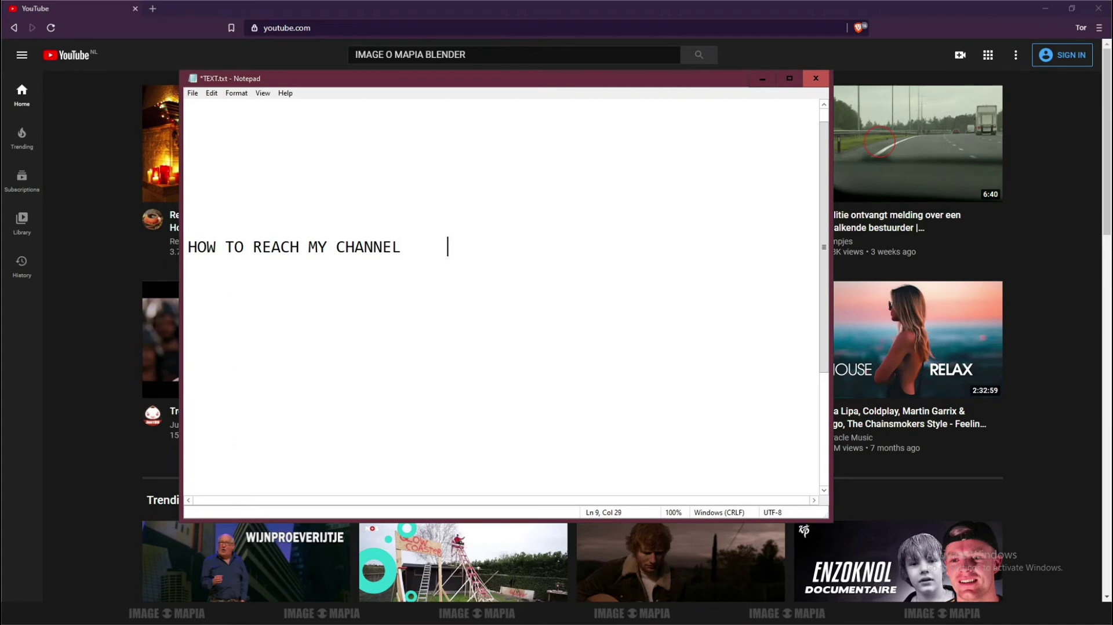
pyautogui.write('image o mapia')
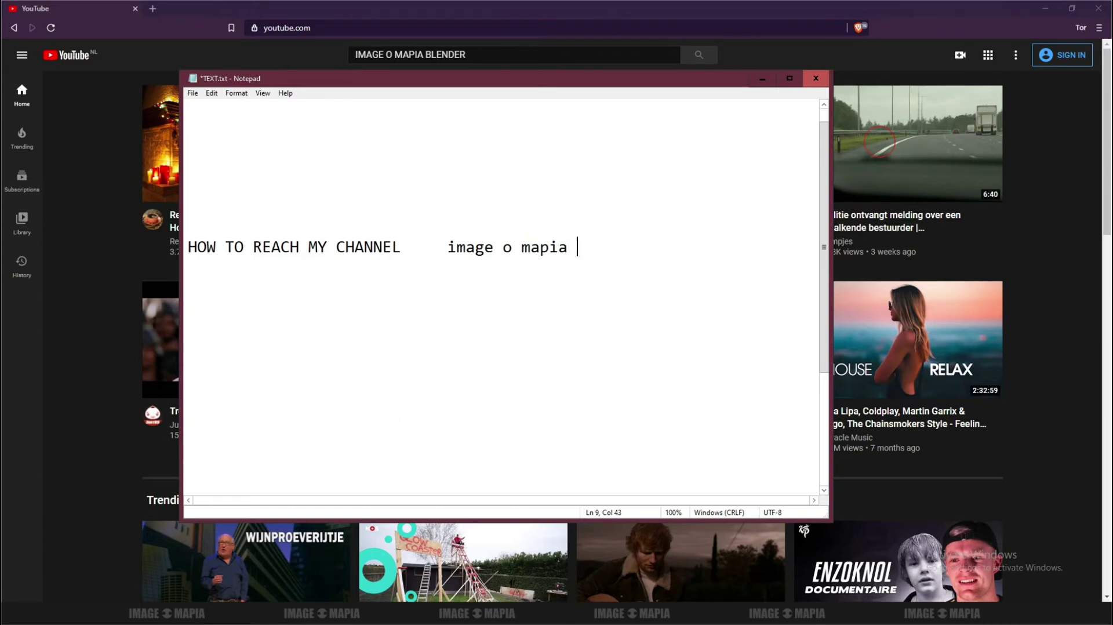
pyautogui.write(' blender tutorial')
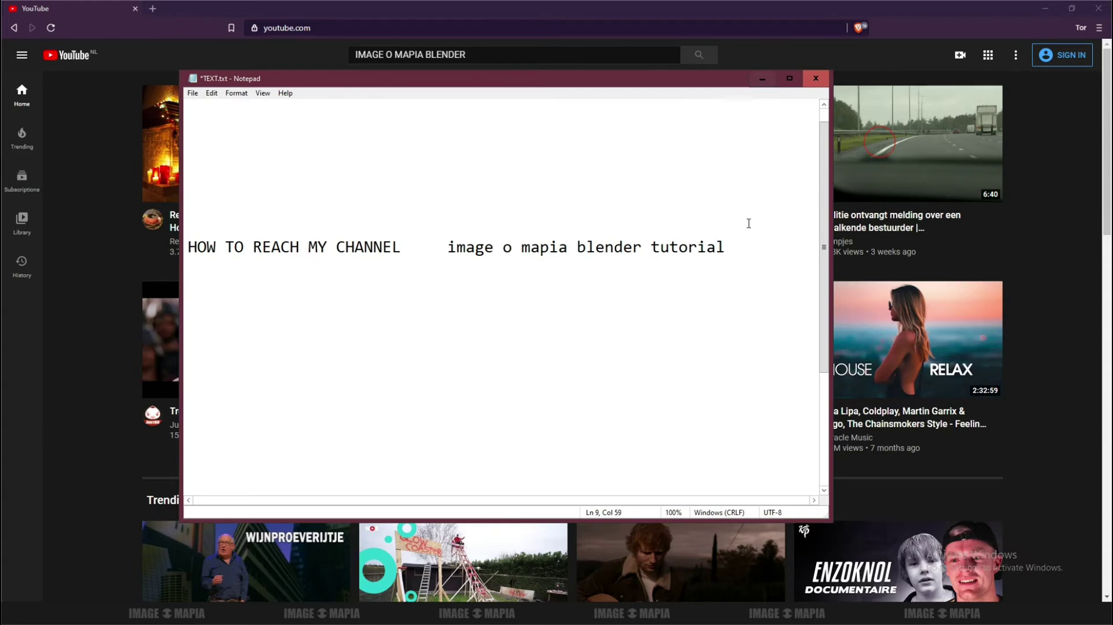
# Below the heading, leave a blank line and write "OPNE YOUTUBE.COM> TYPE", followed by a copy of "image o mapia blender tutorial".
pyautogui.press('Return')
pyautogui.press('Return')
pyautogui.write('OPNE YOUTUBE')
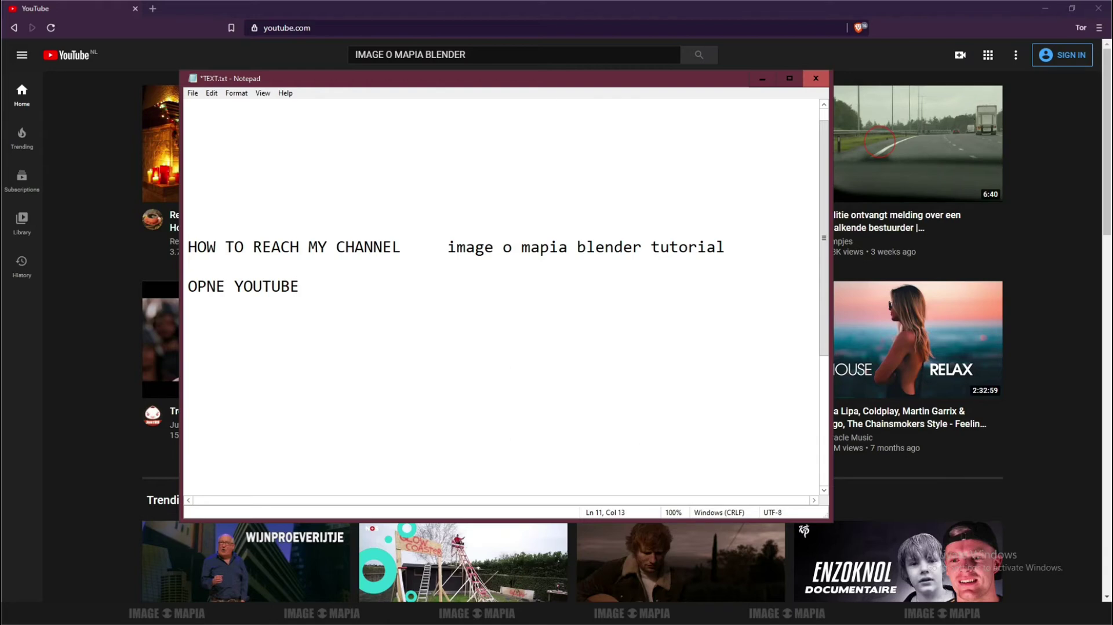
pyautogui.write('.COM> TYPE')
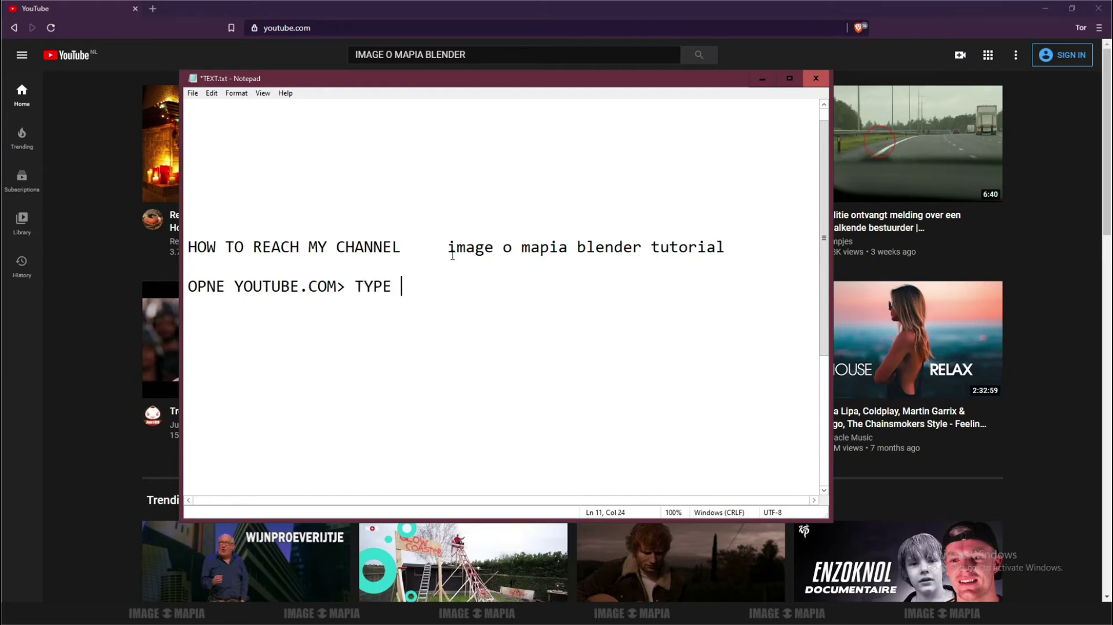
pyautogui.moveTo(447, 246); pyautogui.dragTo(726, 243)
pyautogui.hotkey('ctrl', 'c')
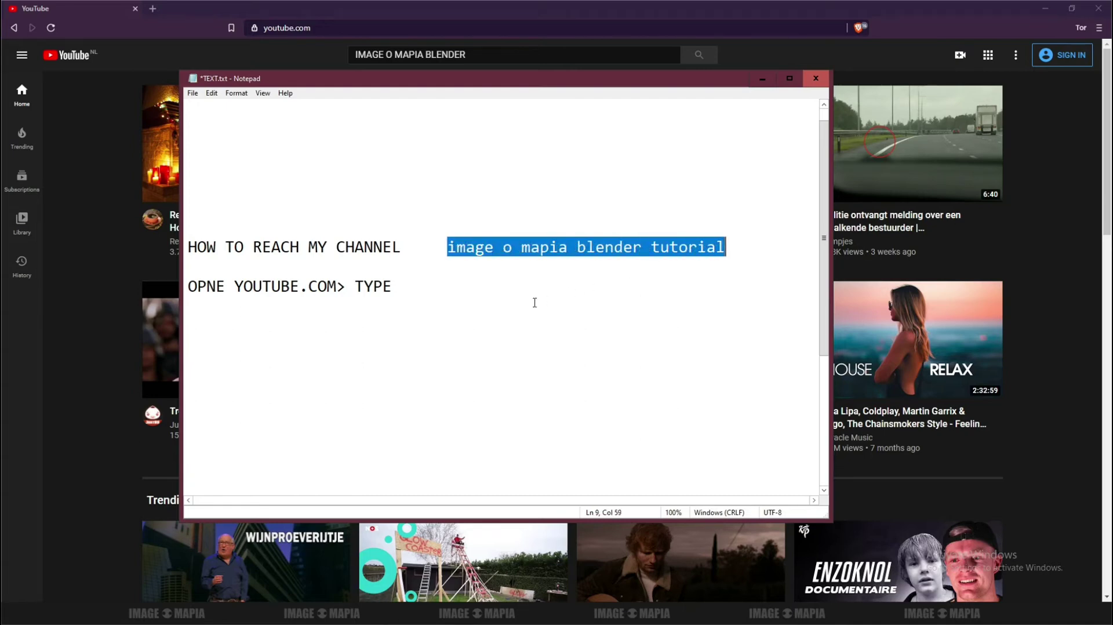
pyautogui.click(410, 288)
pyautogui.hotkey('ctrl', 'v')
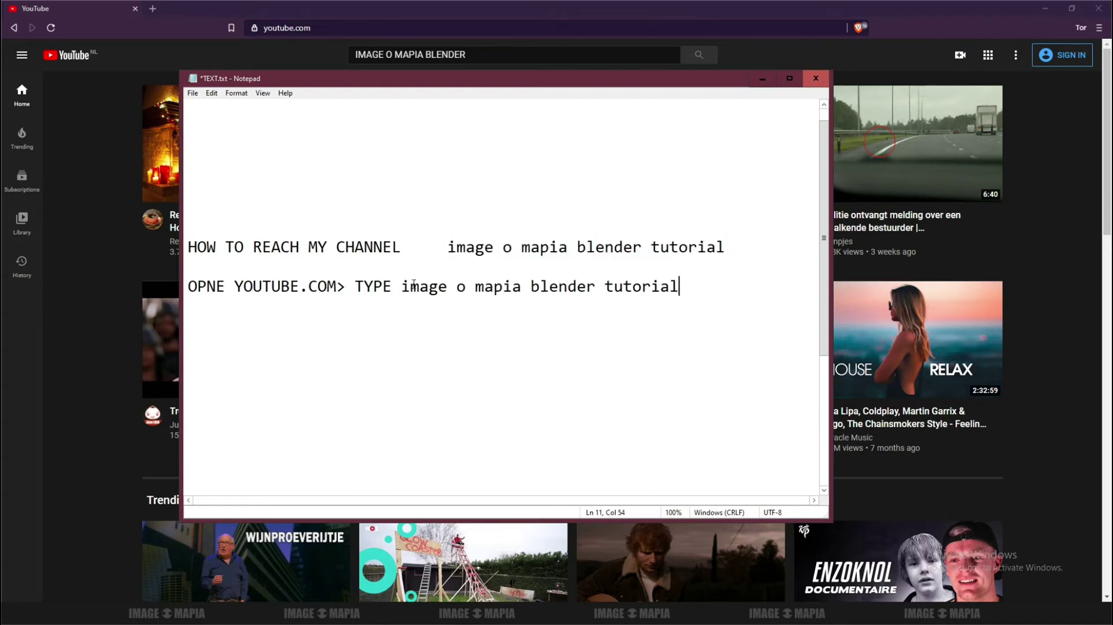
# Complete the instruction with "ON SEARCH BAR> HIT ENTER", placing "BAR> HIT ENTER" on a new line.
pyautogui.write('ON SEARCH')
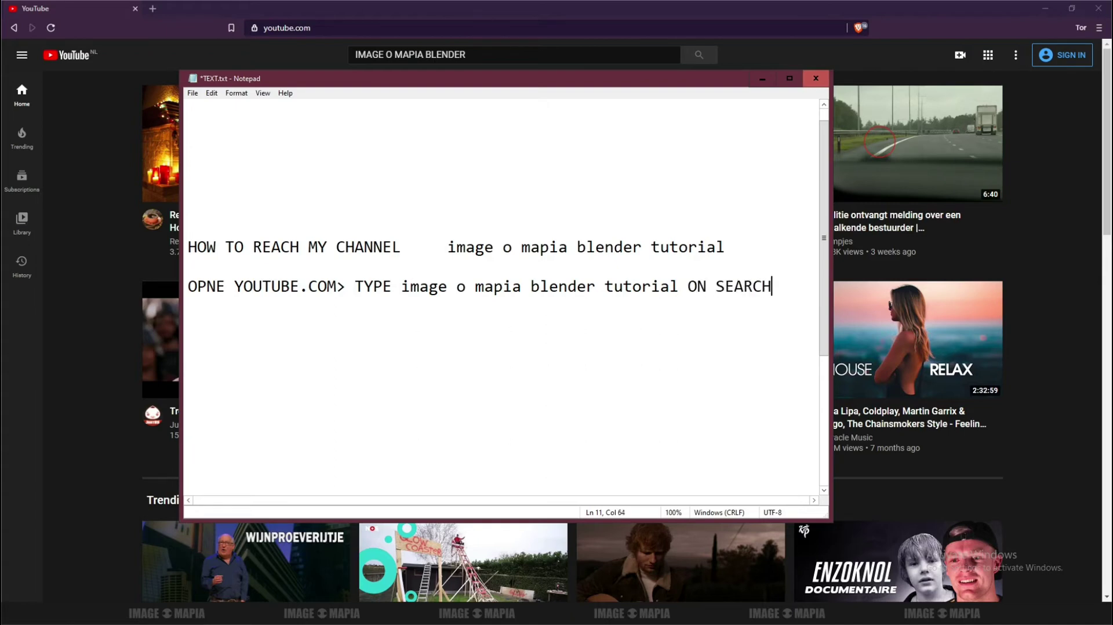
pyautogui.press('Return')
pyautogui.write('BAR')
pyautogui.moveTo(448, 246); pyautogui.dragTo(638, 249)
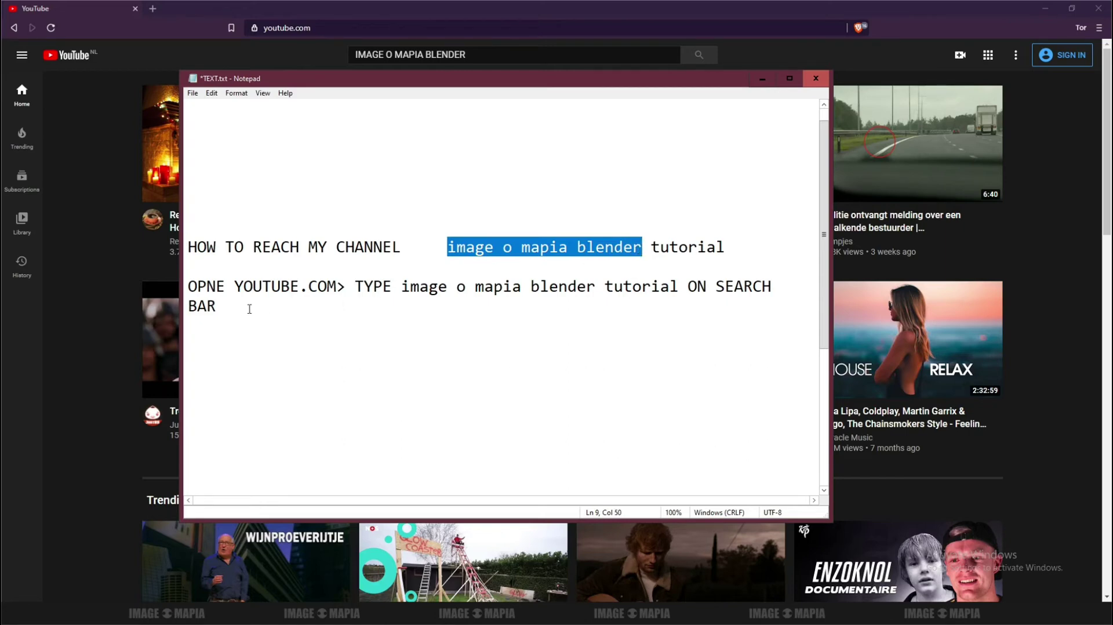
pyautogui.click(230, 309)
pyautogui.write('>')
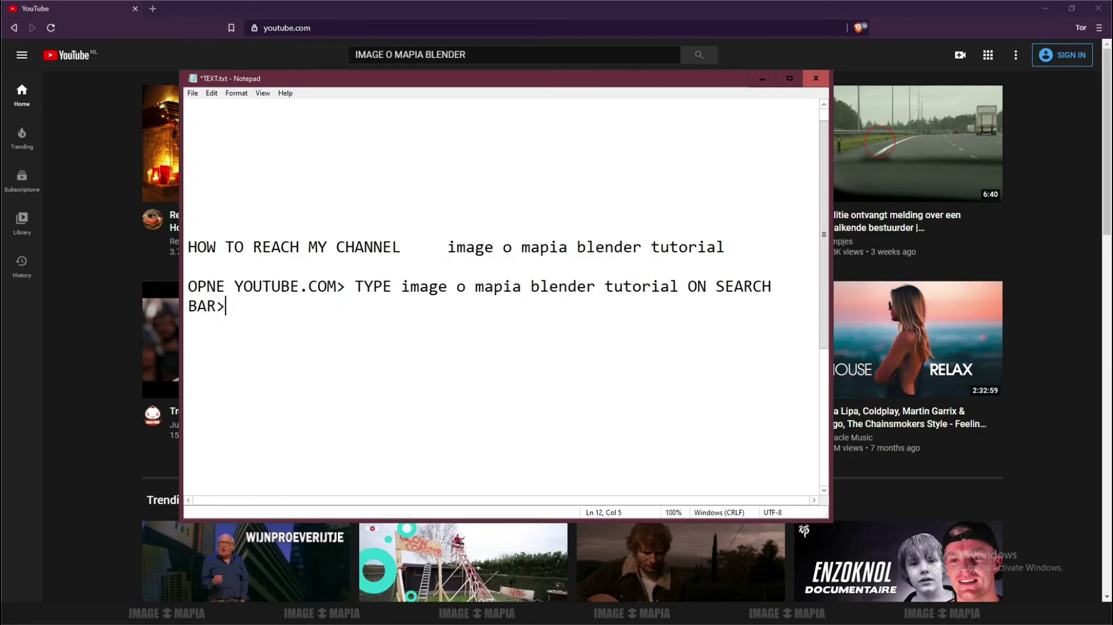
pyautogui.write(' HIT ENTER')
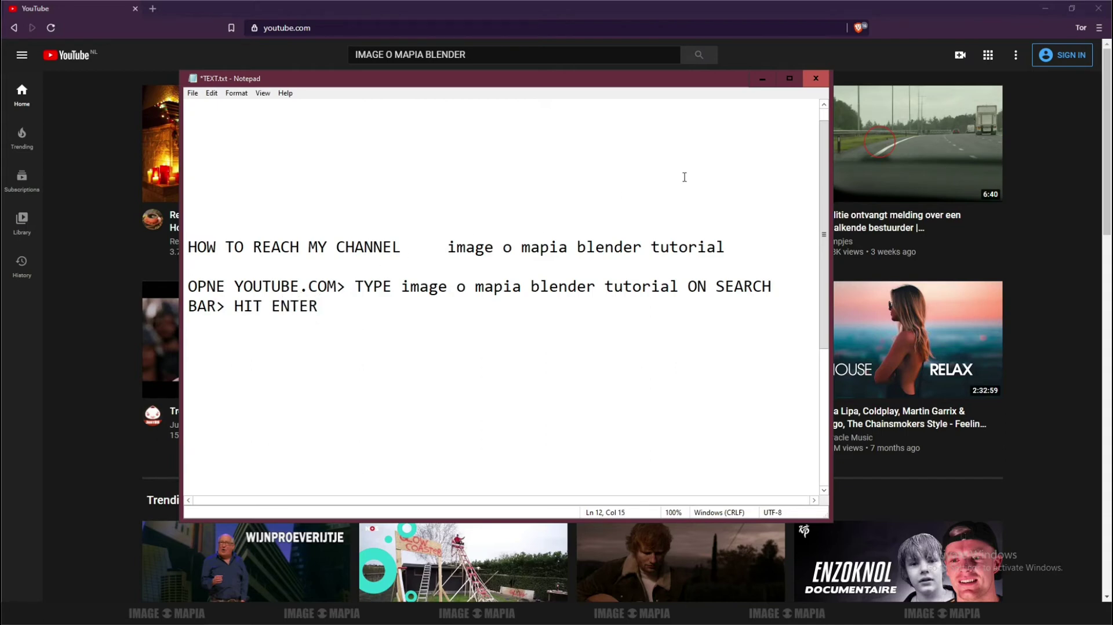
# Switch to the YouTube page in the browser, search for "IMAGE O MAPIA BLENDER", and look through the channel's videos.
pyautogui.click(762, 78)
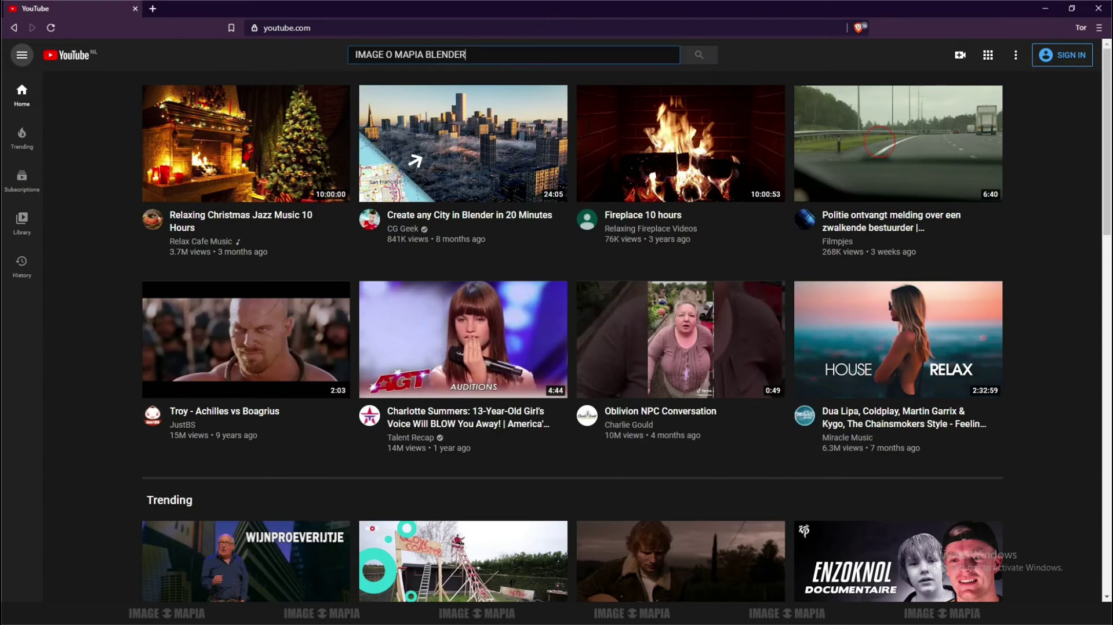
pyautogui.click(696, 55)
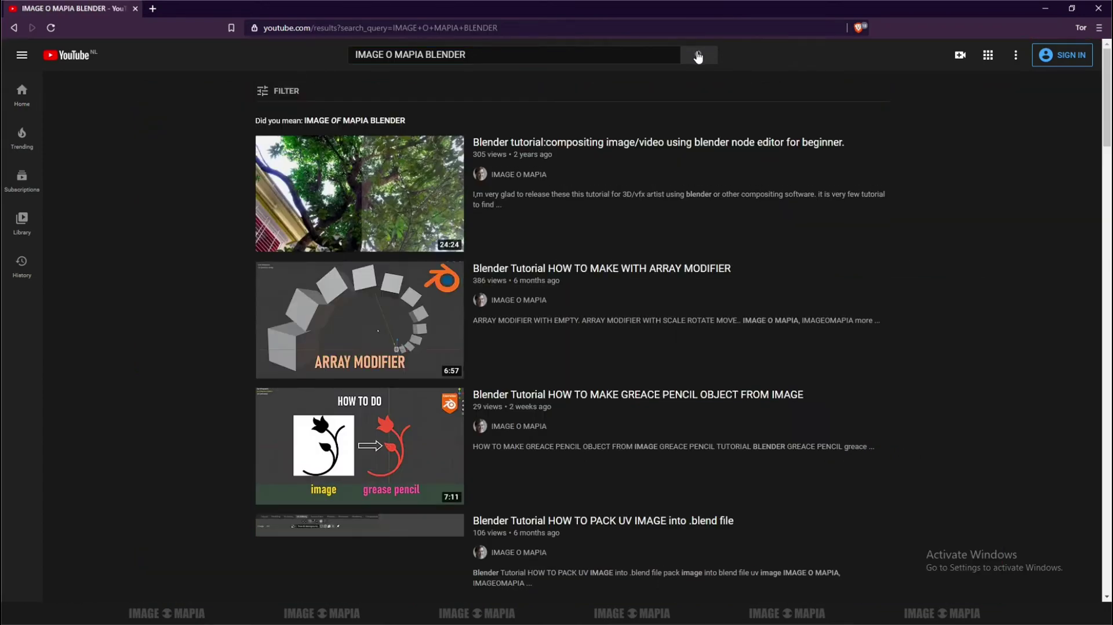
pyautogui.scroll(-2, 497, 288)
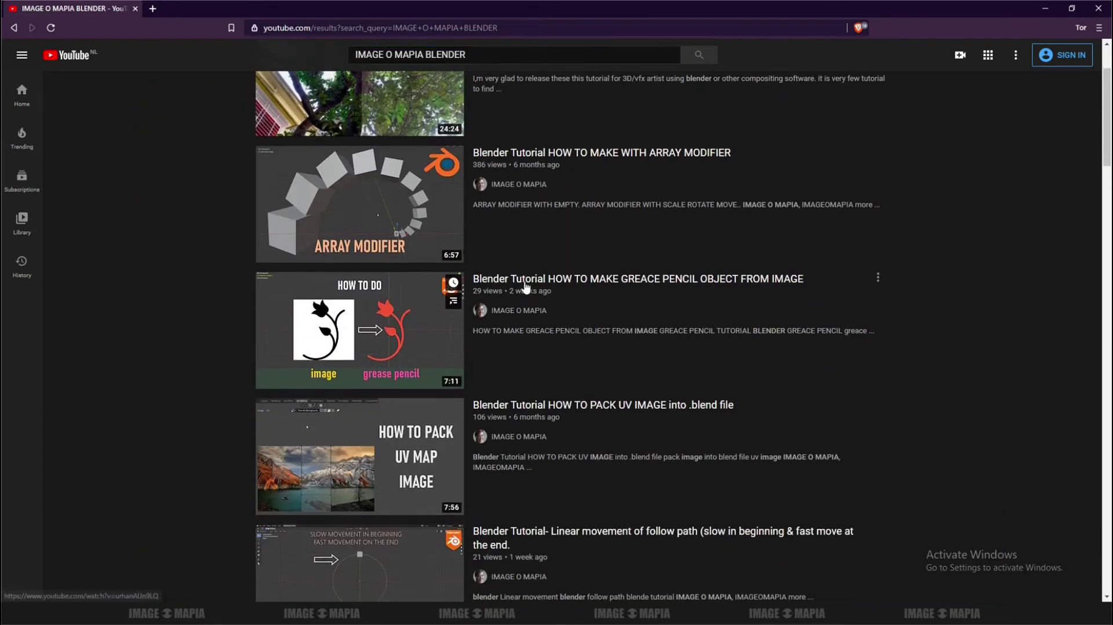
pyautogui.scroll(2, 599, 237)
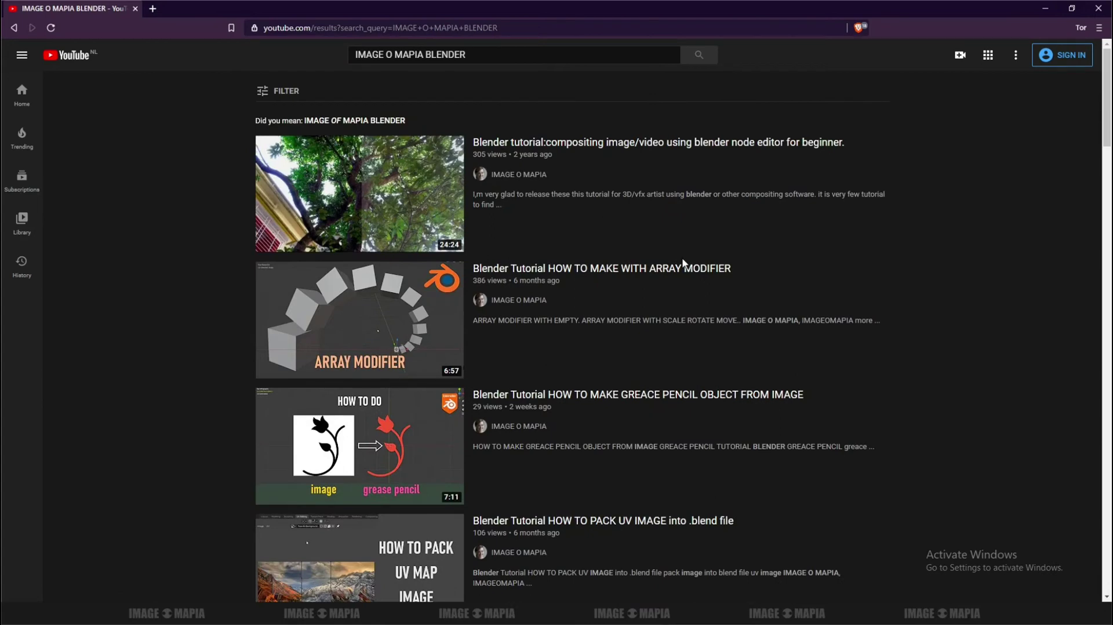
pyautogui.scroll(-1, 684, 263)
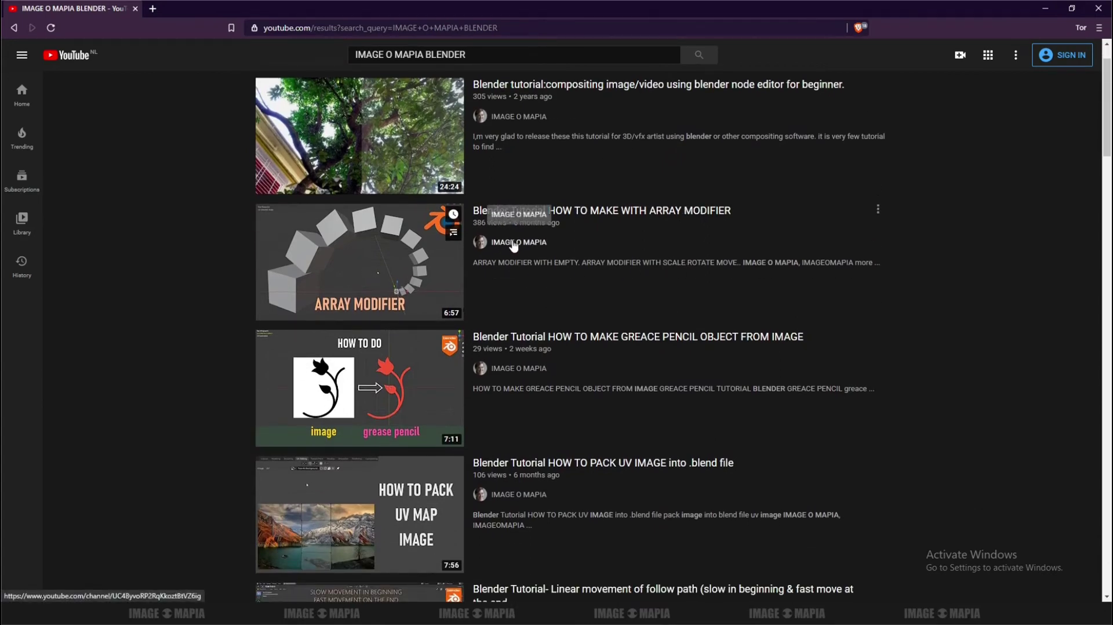
pyautogui.scroll(1, 513, 244)
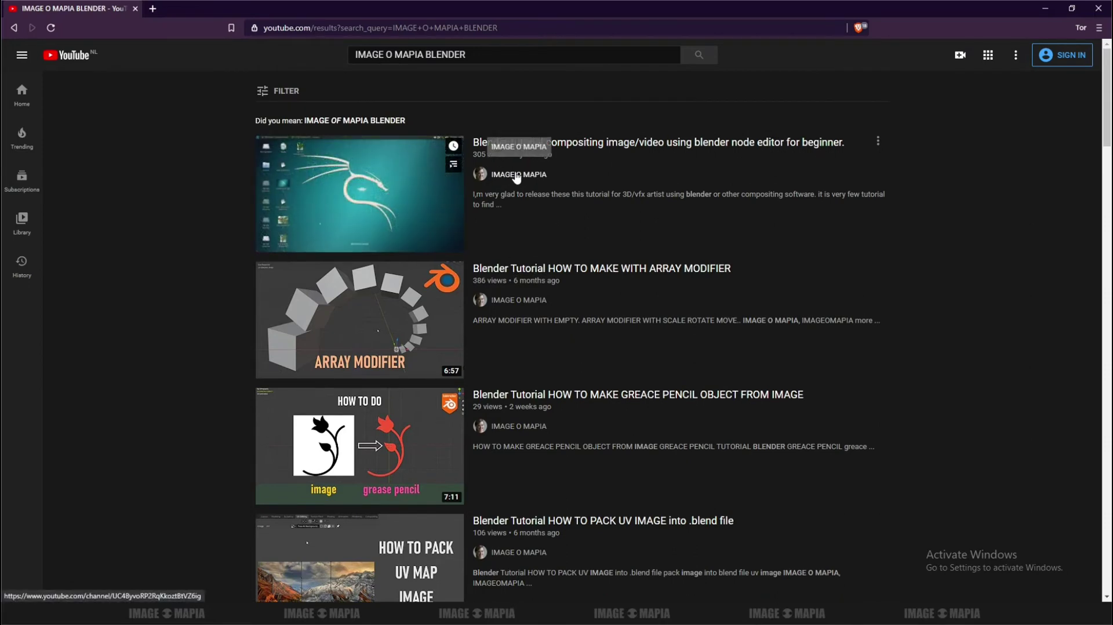
pyautogui.scroll(-3, 499, 246)
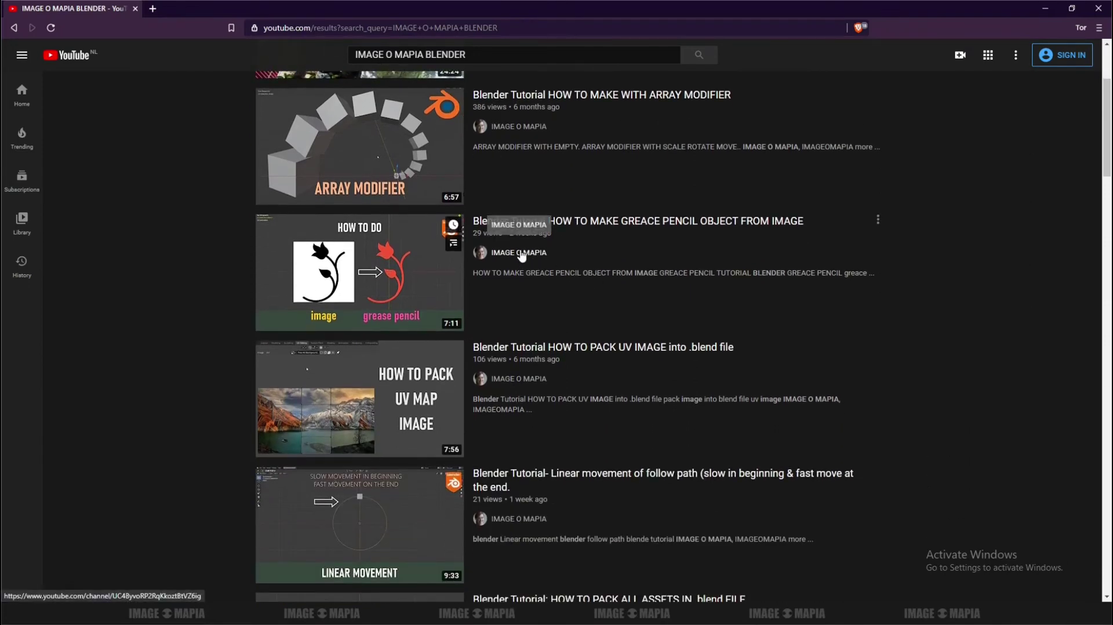
pyautogui.scroll(-2, 521, 258)
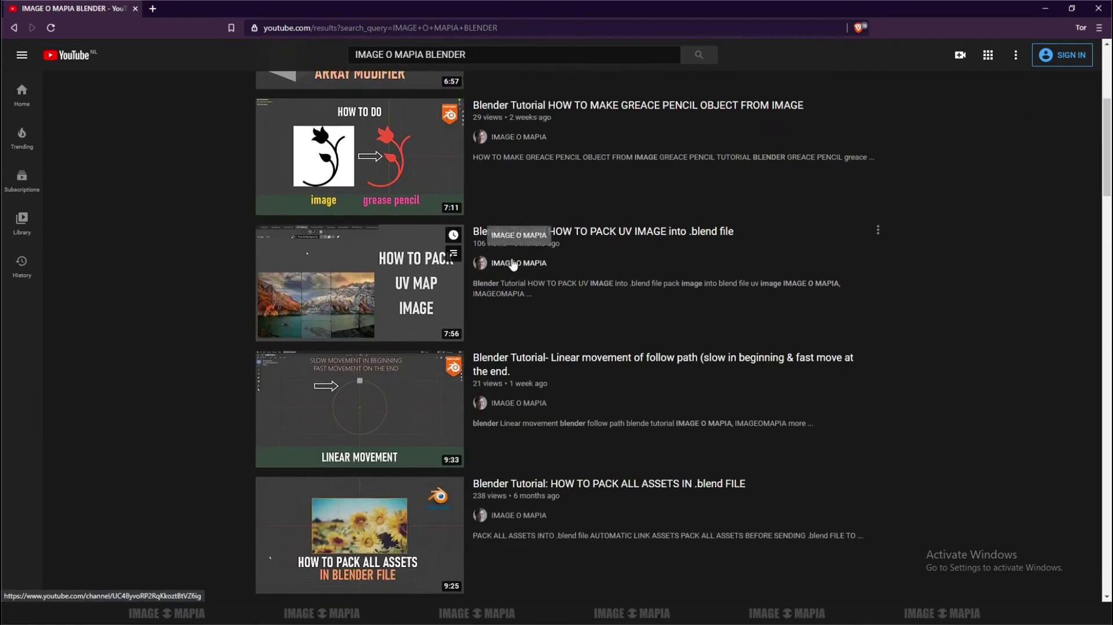
# Look through the remaining Blender tutorial search results and open the IMAGE O MAPIA channel page.
pyautogui.scroll(-2, 514, 281)
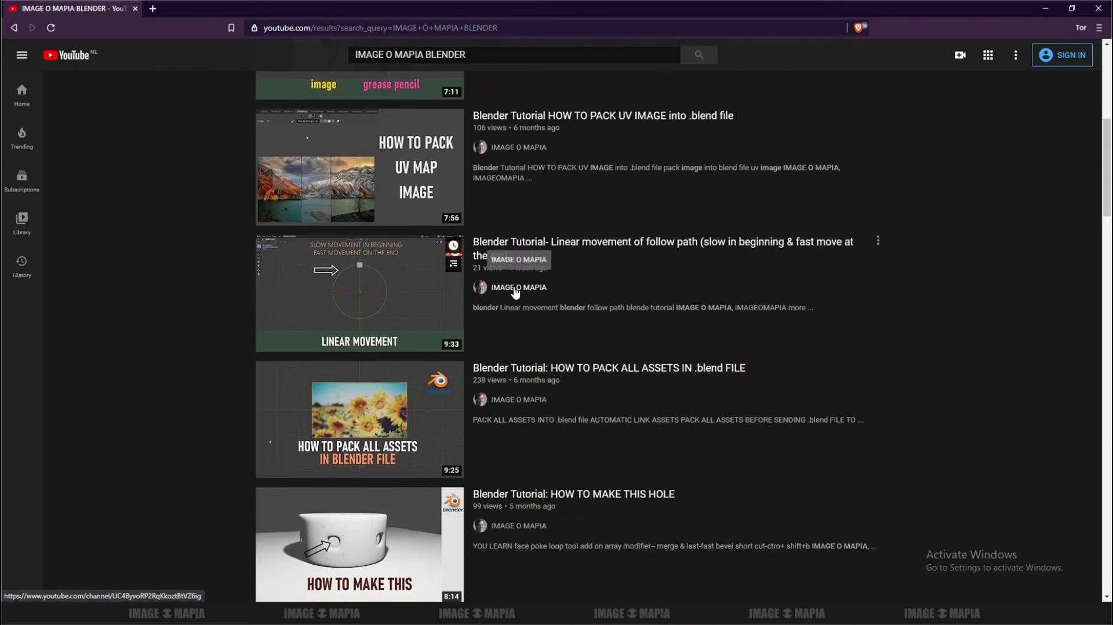
pyautogui.scroll(-3, 518, 292)
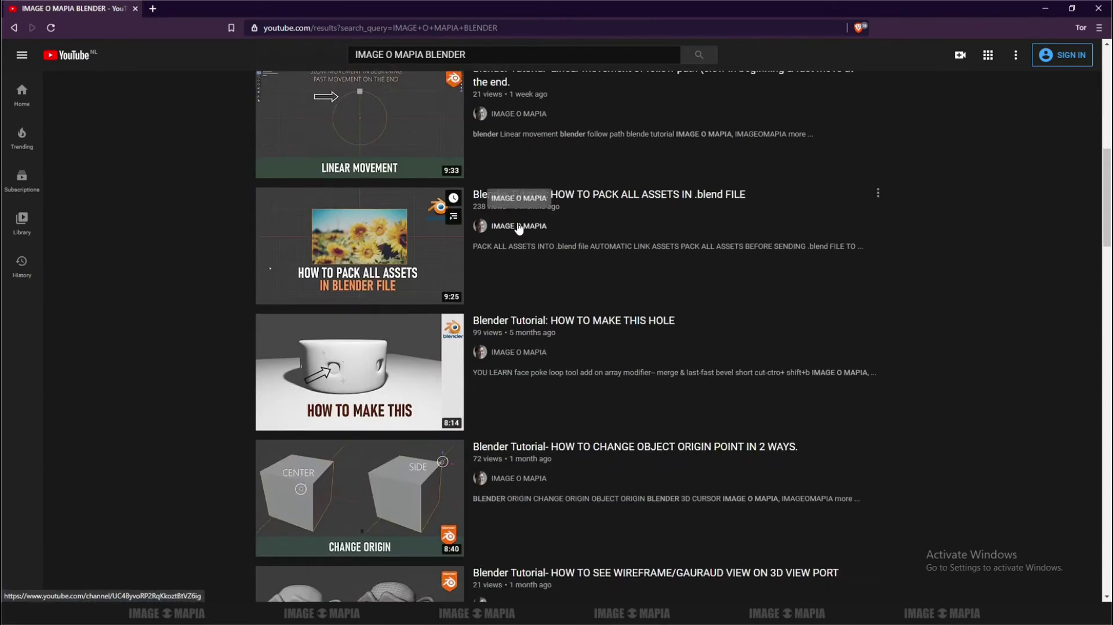
pyautogui.scroll(-2, 522, 230)
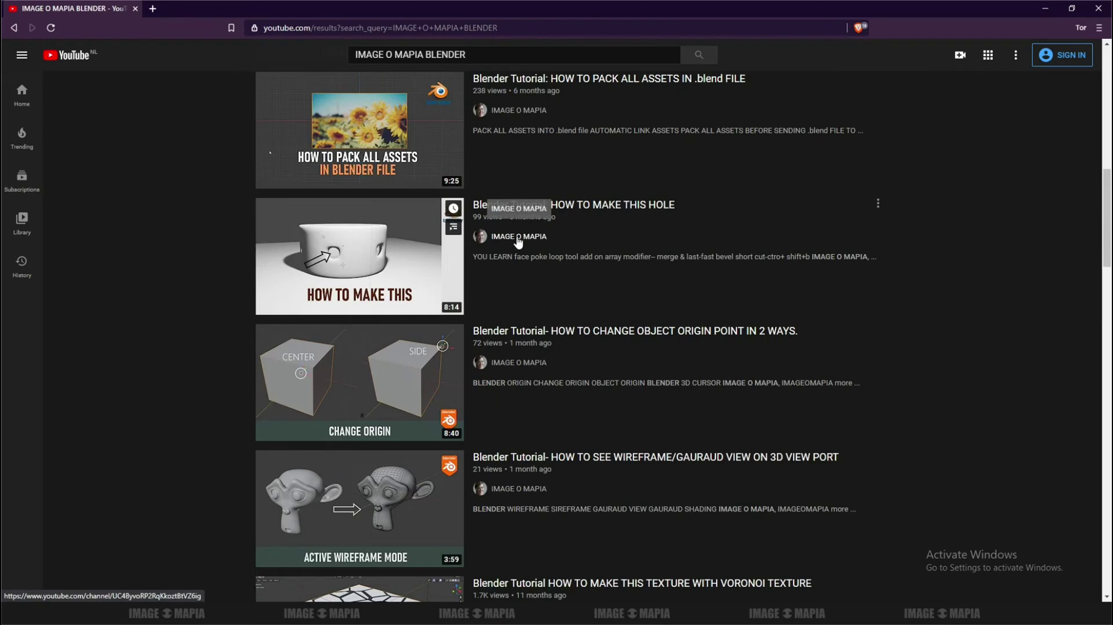
pyautogui.scroll(-7, 517, 242)
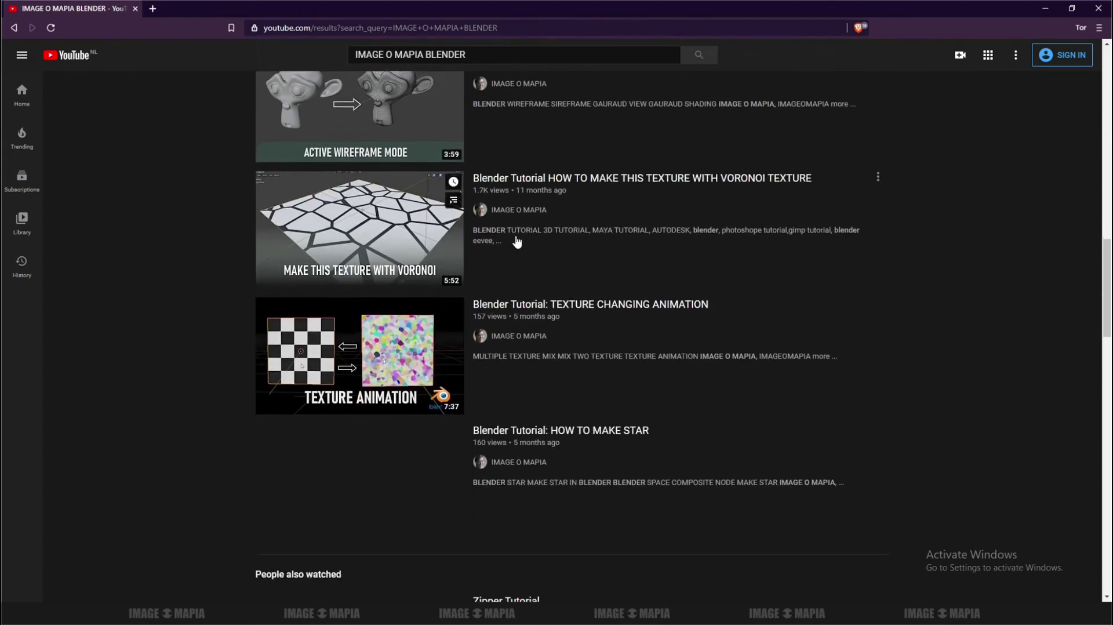
pyautogui.scroll(-3, 518, 242)
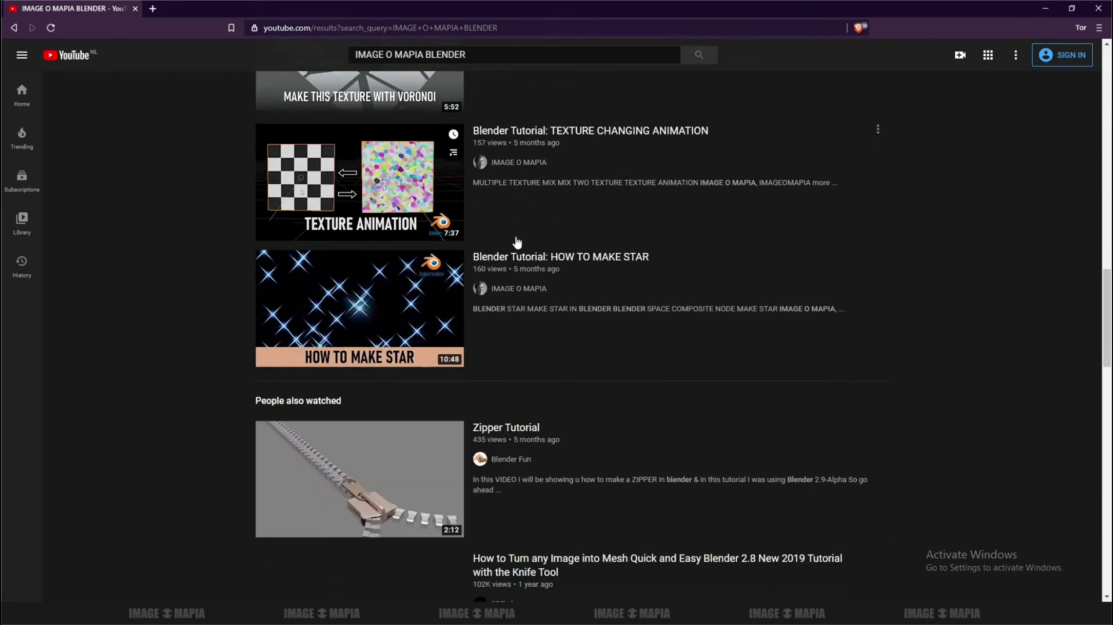
pyautogui.scroll(-2, 517, 242)
pyautogui.scroll(11, 518, 242)
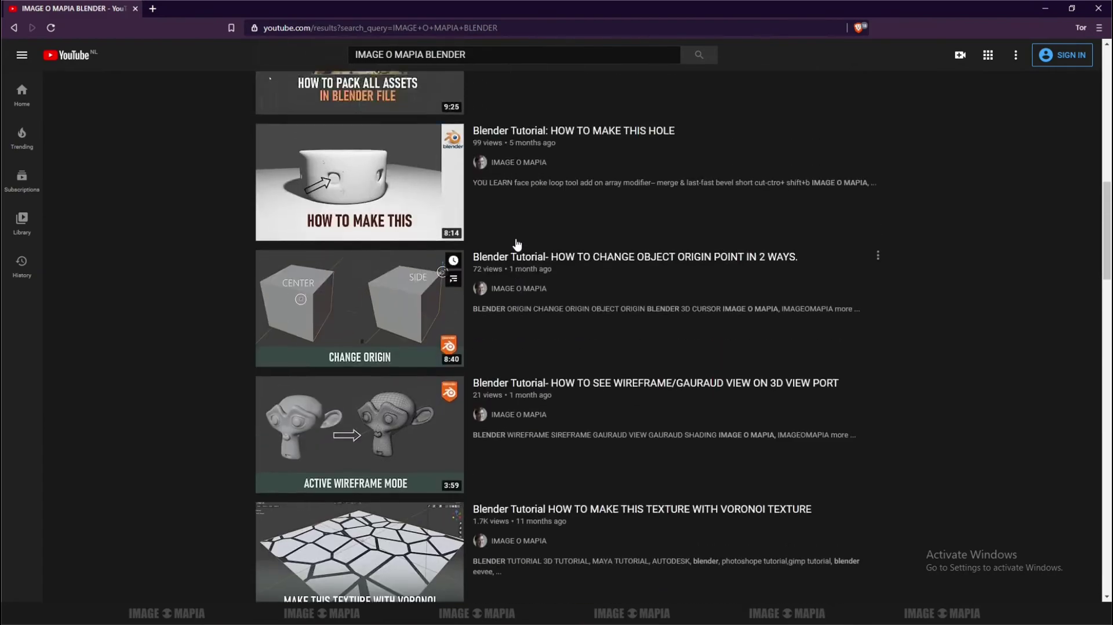
pyautogui.scroll(13, 518, 242)
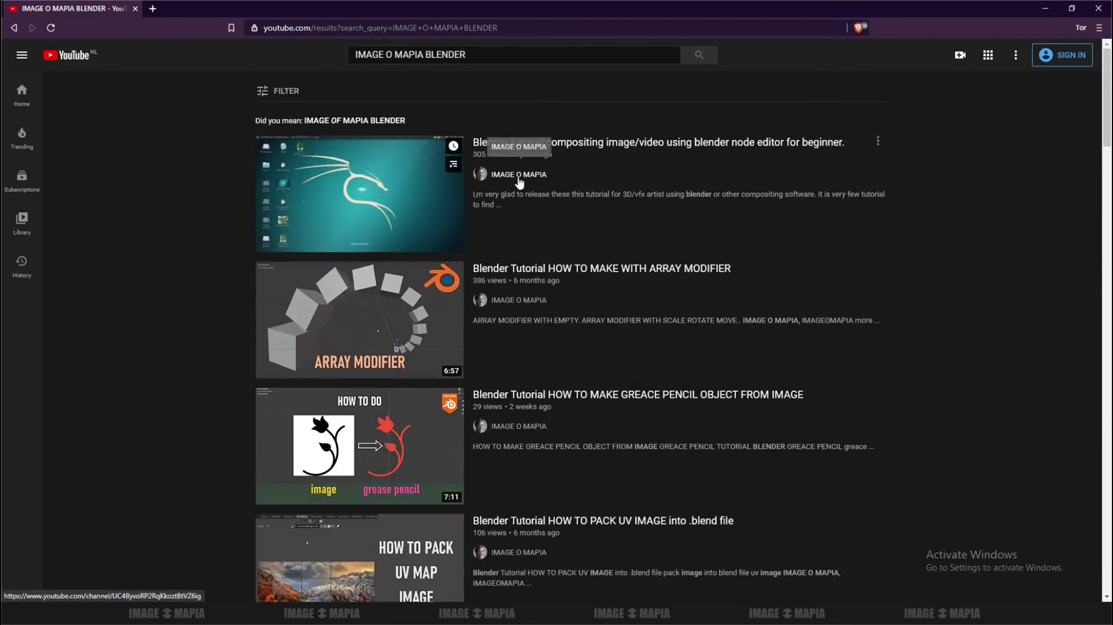
pyautogui.click(518, 175)
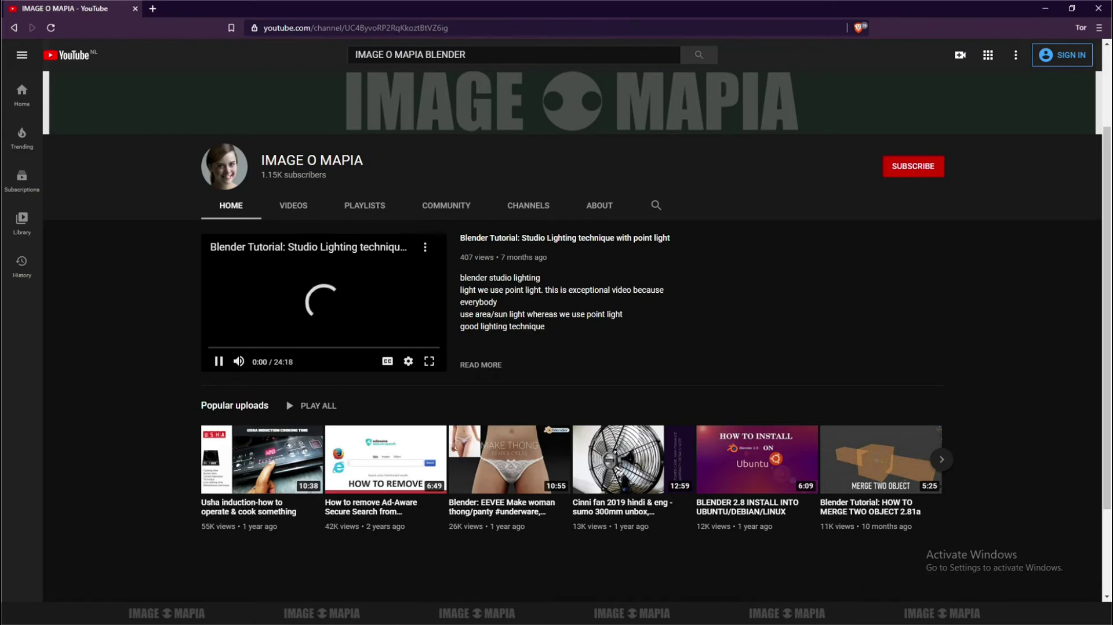
# Switch to the TEXT.txt note in Notepad and append "> GO TO BLENDER TUTORIAL SECTION>" after "HIT ENTER".
pyautogui.hotkey('alt', 'Tab')
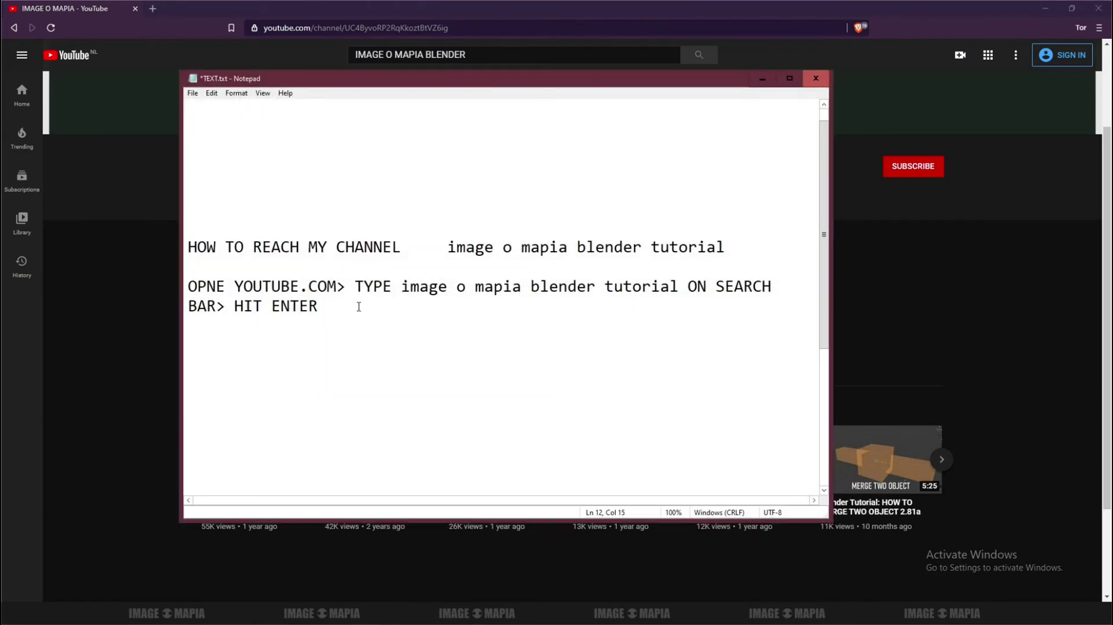
pyautogui.write('GO TO BLENDER ')
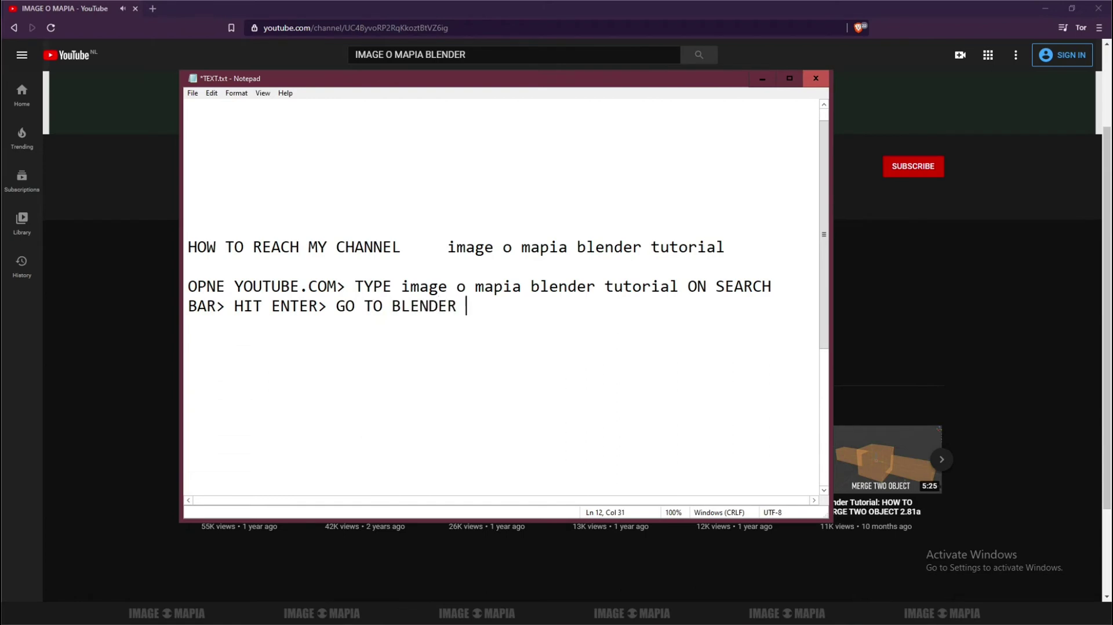
pyautogui.write('TUTORIAL S')
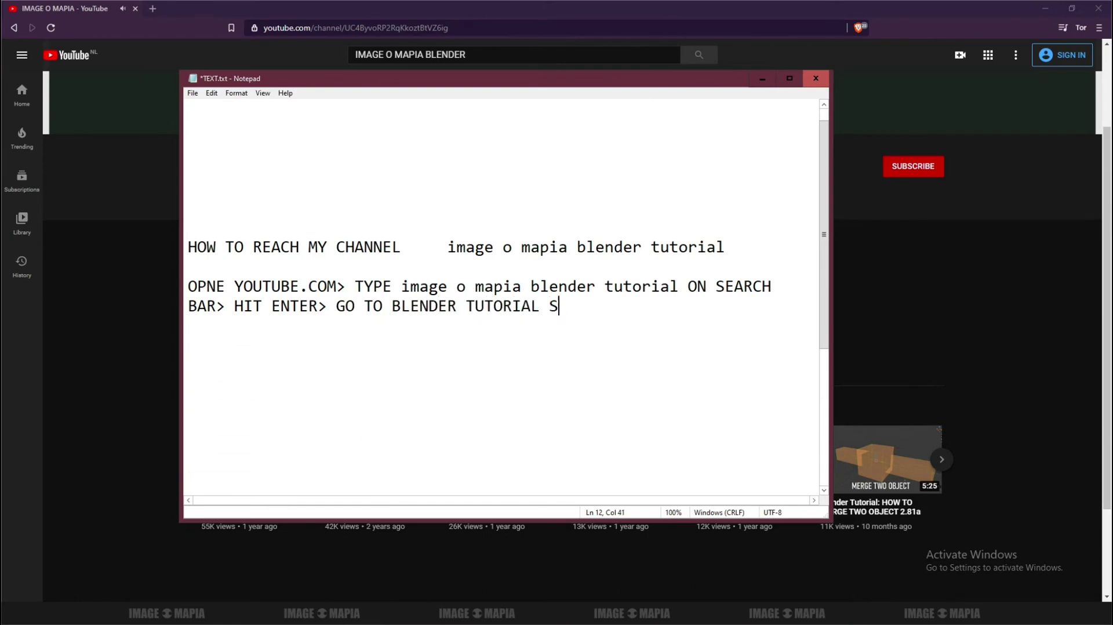
pyautogui.write('ECTION>')
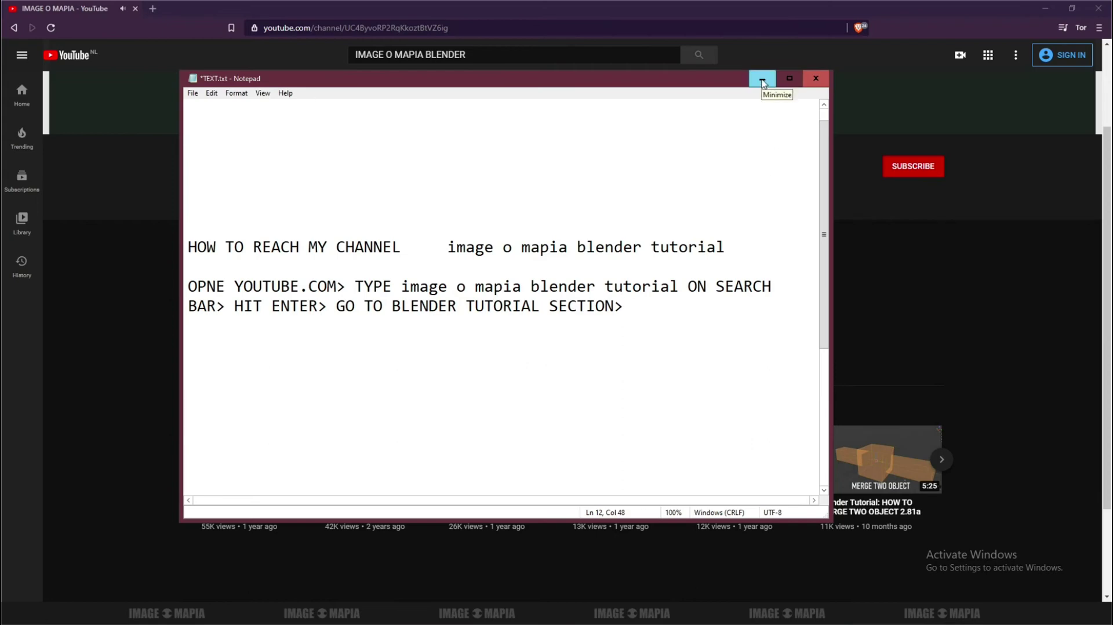
# Return to the YouTube channel page in the browser and view its uploaded videos.
pyautogui.click(762, 81)
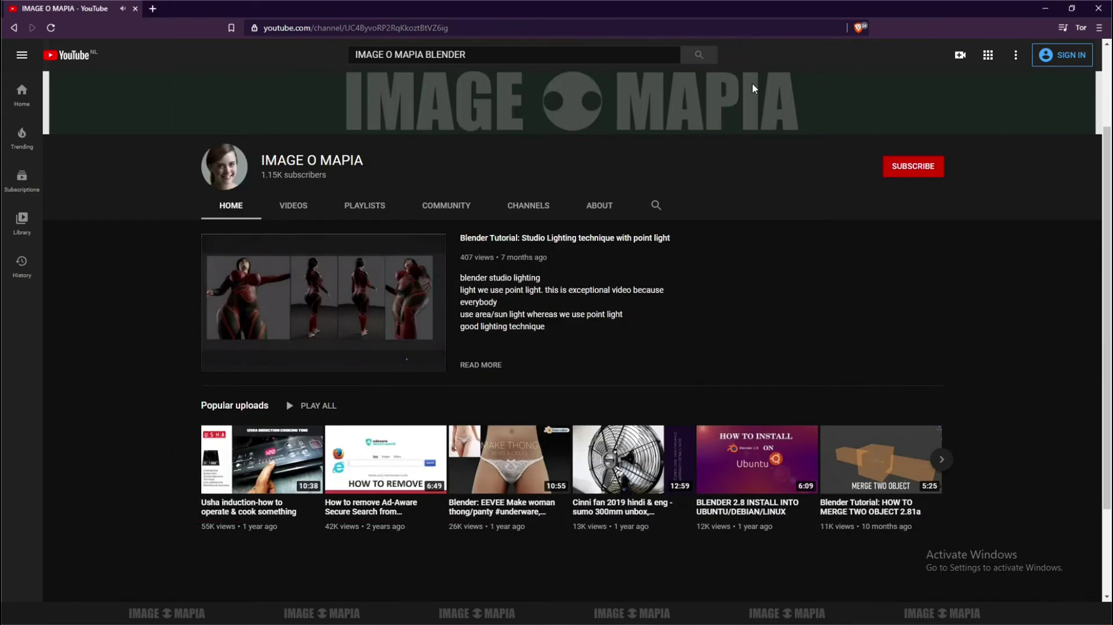
pyautogui.click(294, 208)
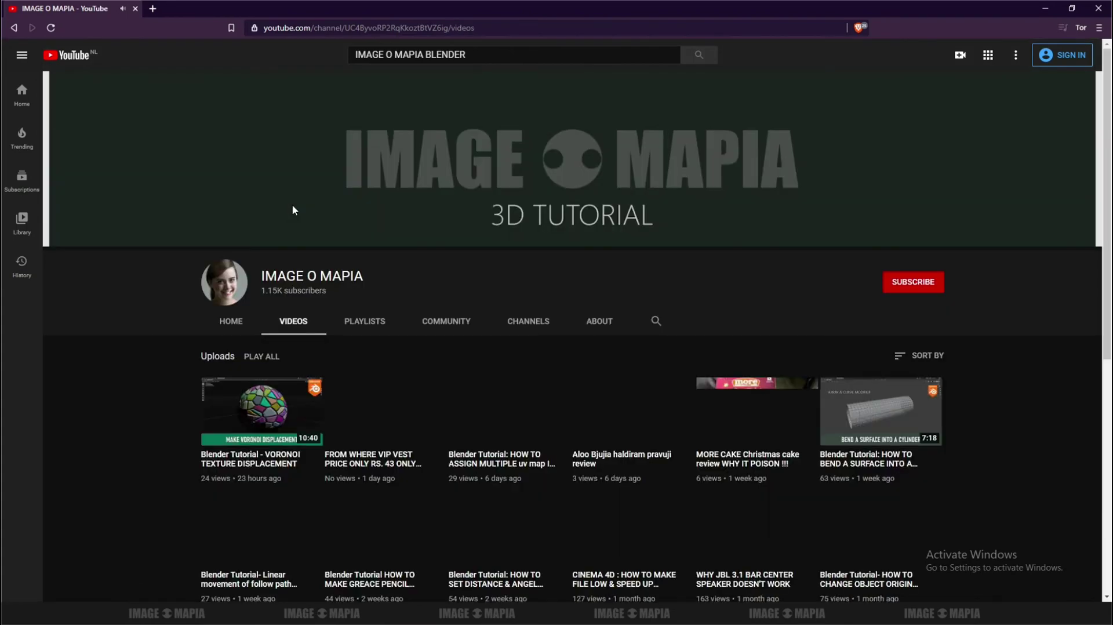
pyautogui.scroll(-2, 279, 251)
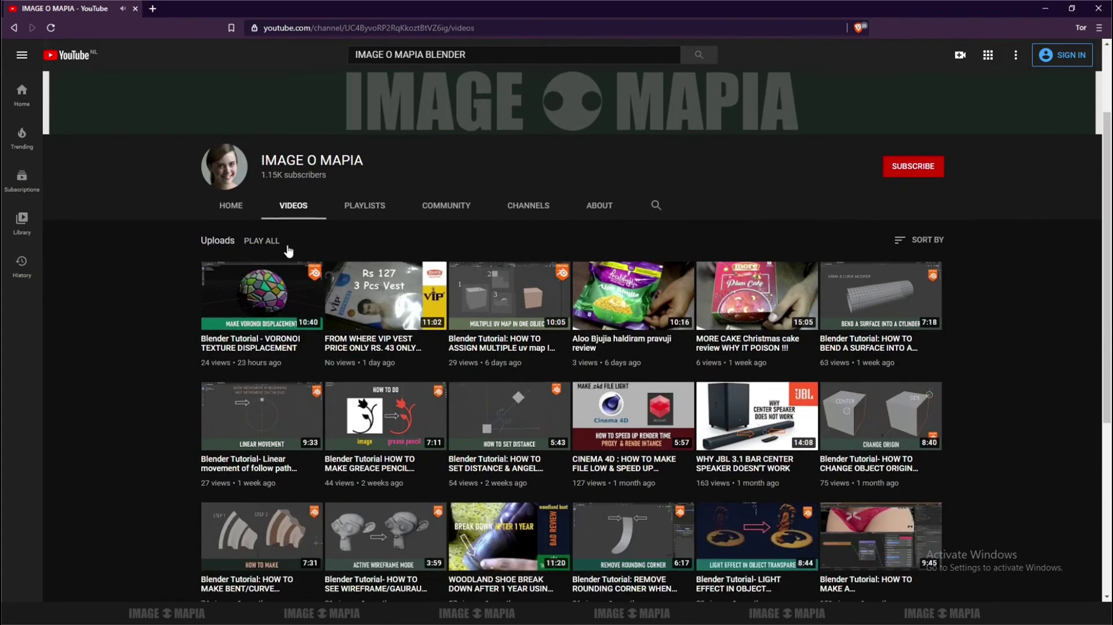
# Switch back to the Notepad note, append "GO TO PLAYLIST>" and start a new line.
pyautogui.hotkey('alt', 'Tab')
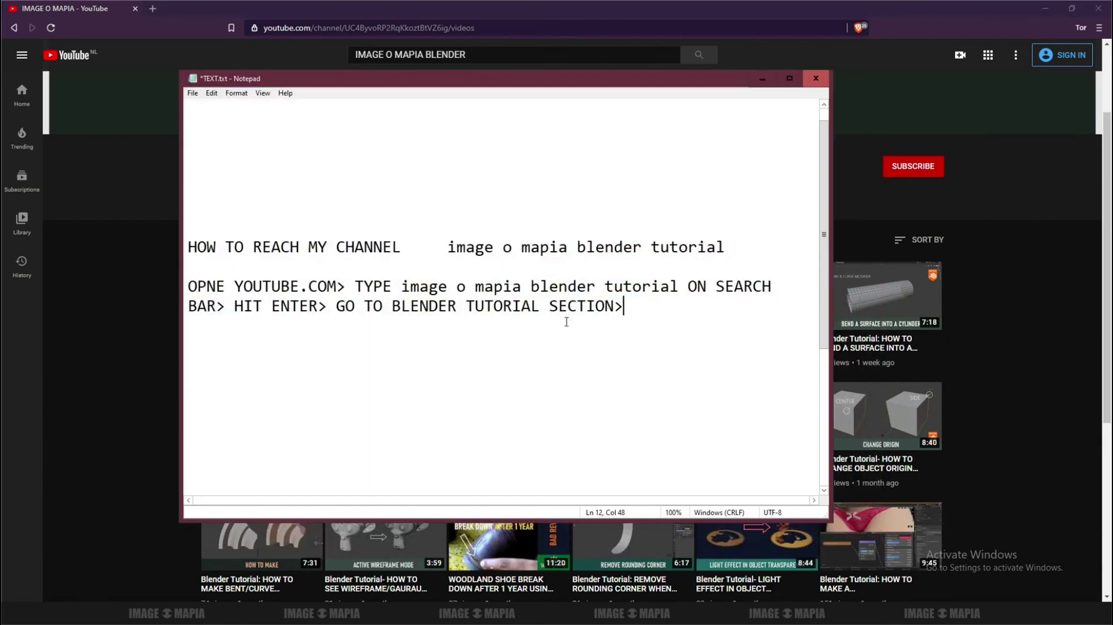
pyautogui.write('GO TO PLAY')
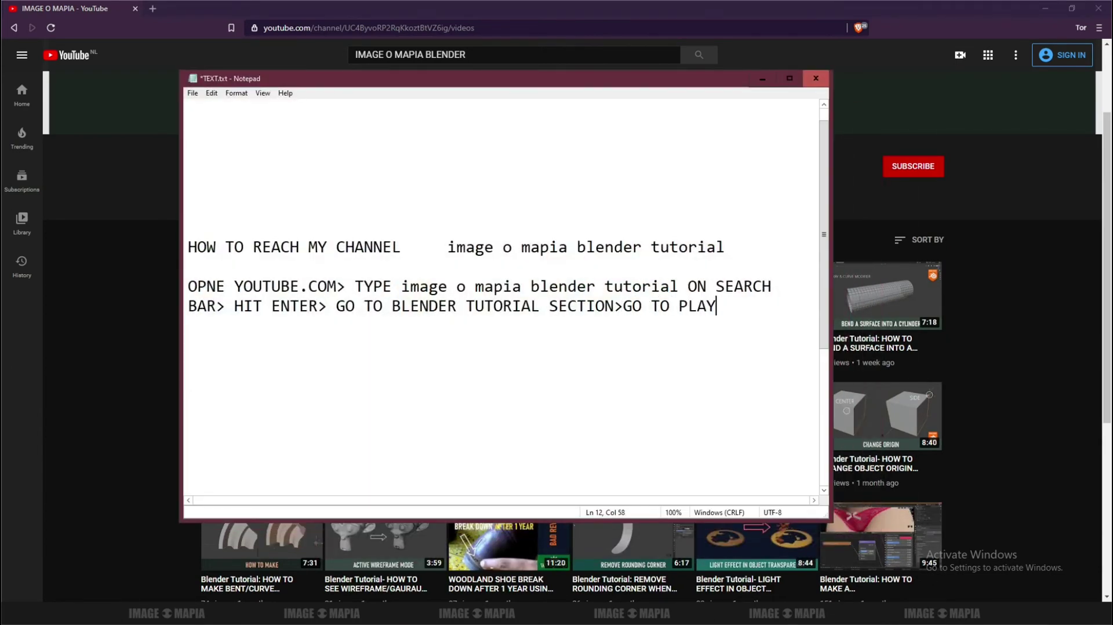
pyautogui.write('LIST>')
pyautogui.press('Return')
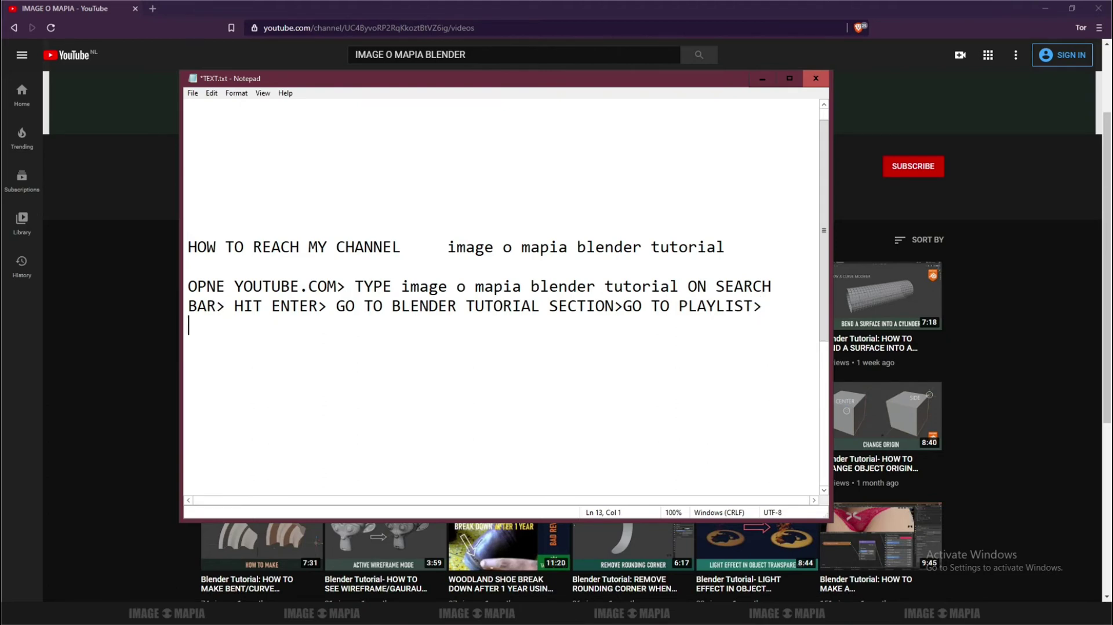
# Return to the YouTube channel in the browser and view its created playlists, including BLENDER TUTORIAL.
pyautogui.click(762, 80)
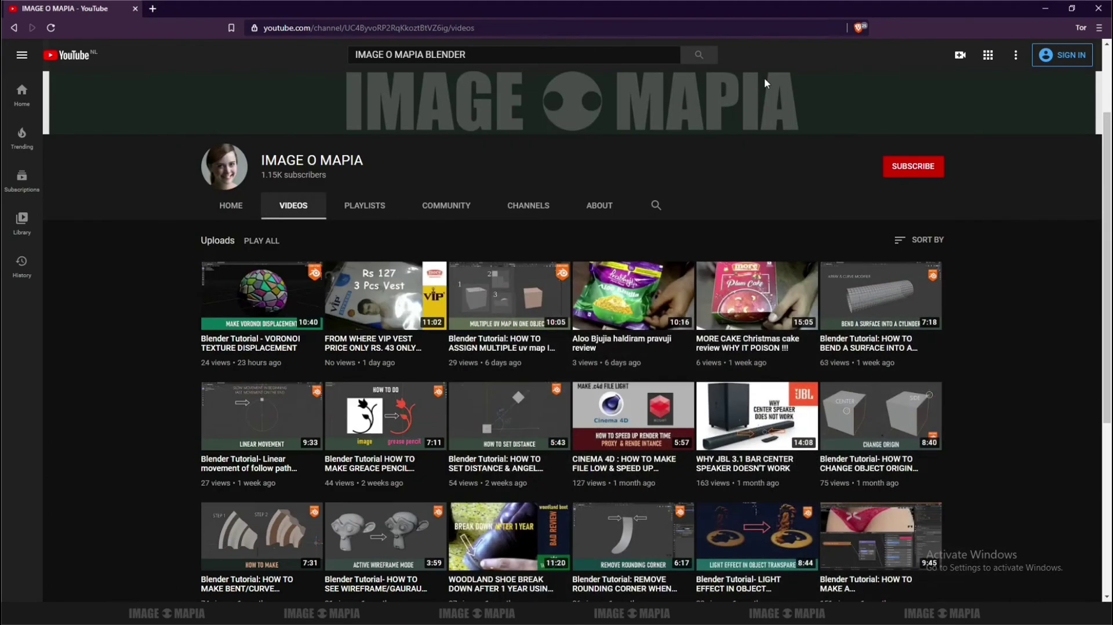
pyautogui.click(368, 210)
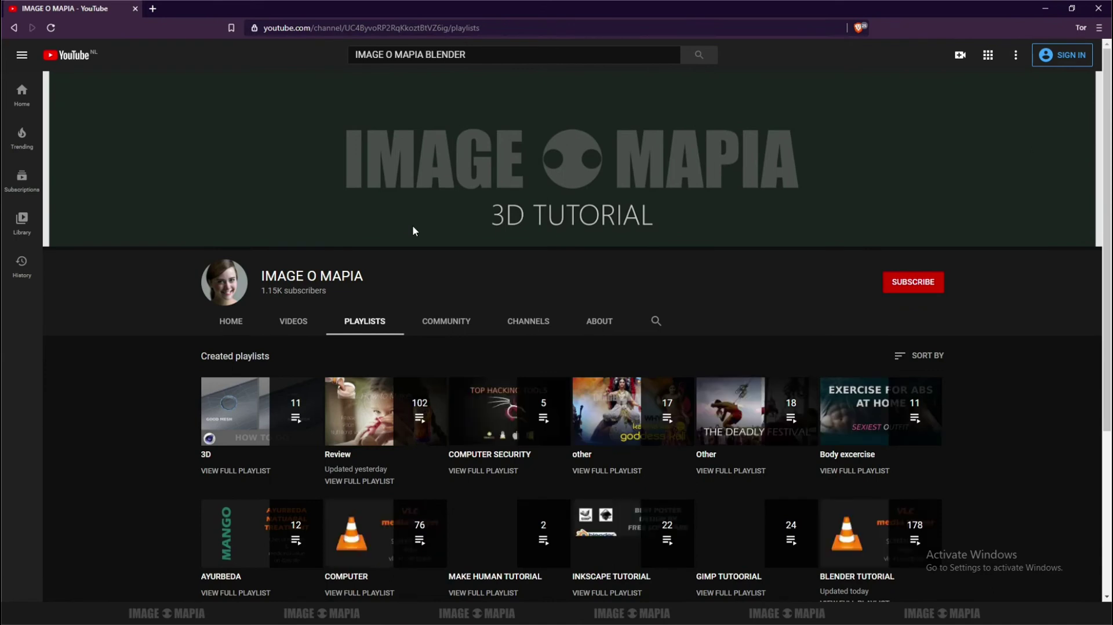
pyautogui.scroll(-3, 412, 226)
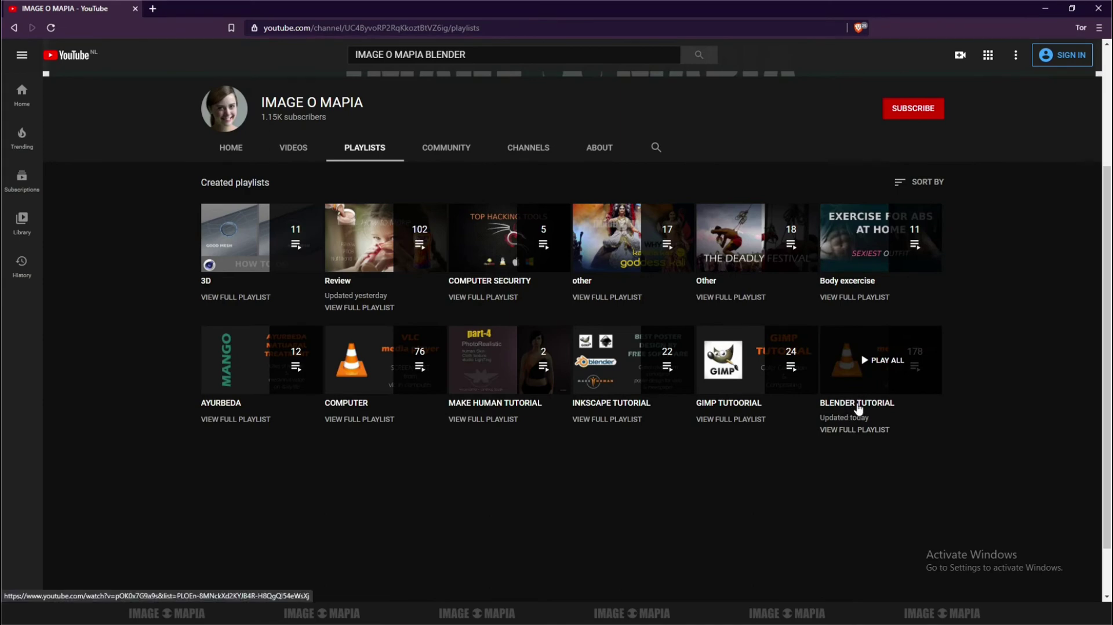
pyautogui.scroll(-1, 857, 409)
# In the Notepad note, write "CLICK ON BLENDER TUTORIAL/3D" on the last line, reposition the window, and minimize it.
pyautogui.hotkey('alt', 'Tab')
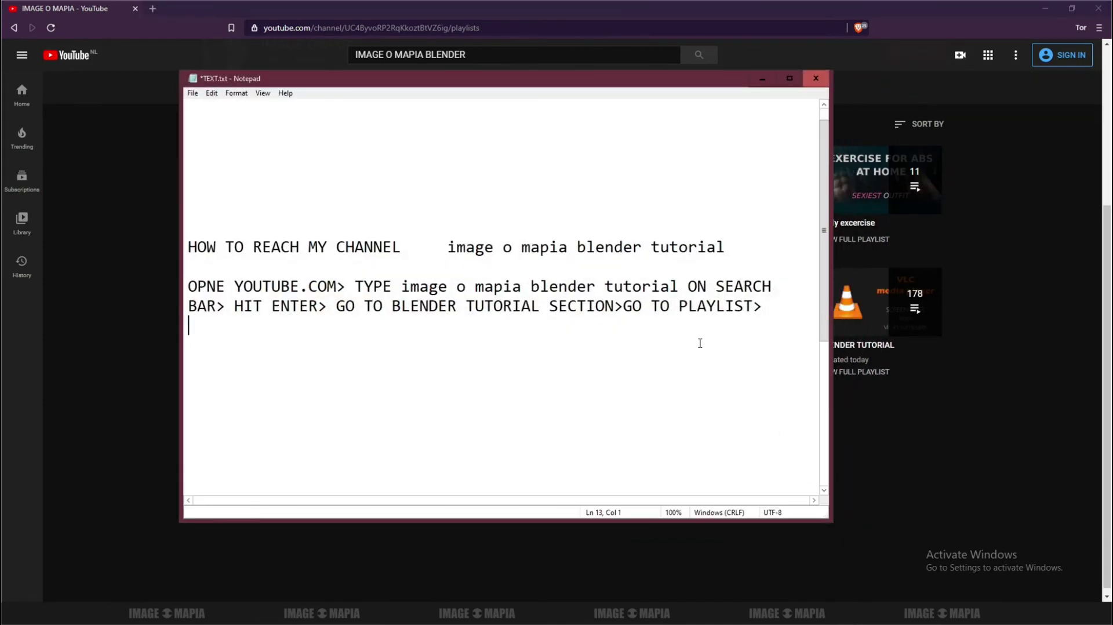
pyautogui.write('CLICK ON ')
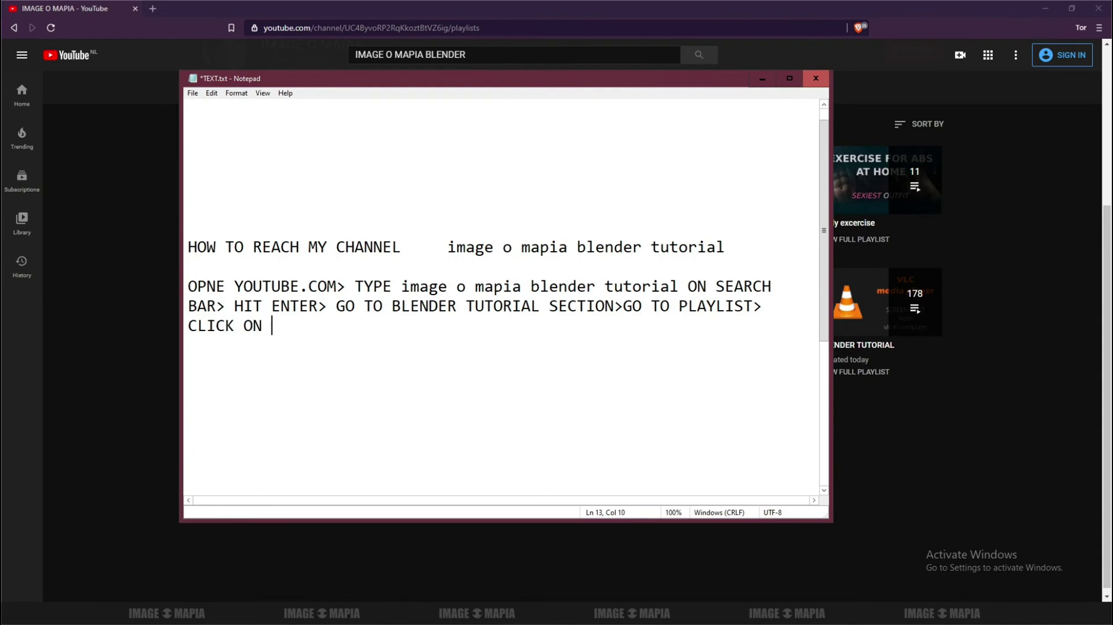
pyautogui.write('BLENDER TUT')
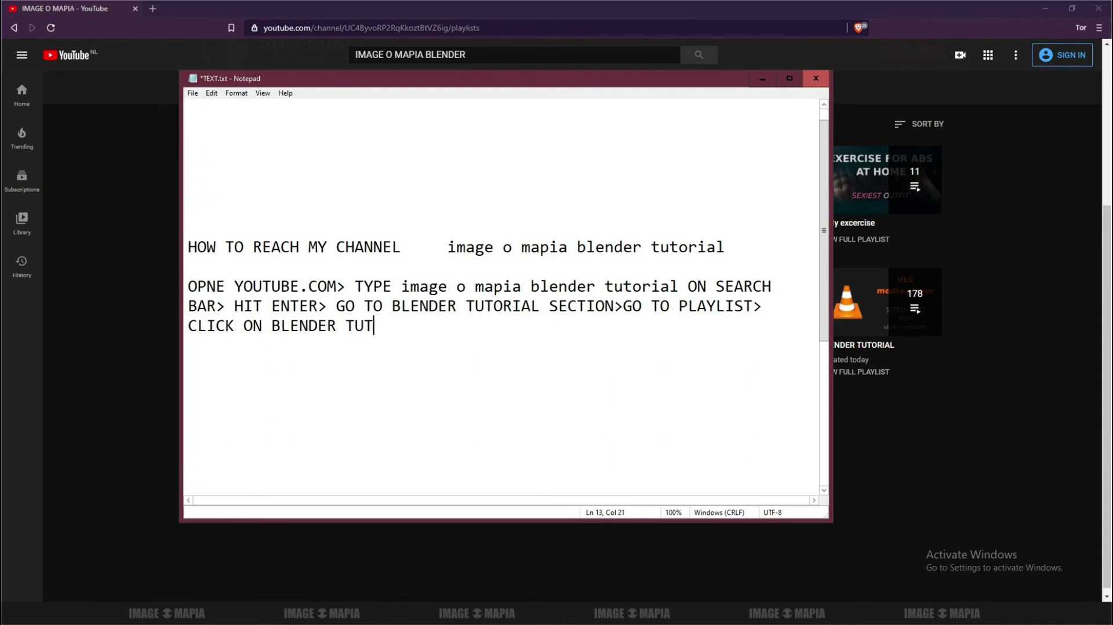
pyautogui.write('ORIAL/3D')
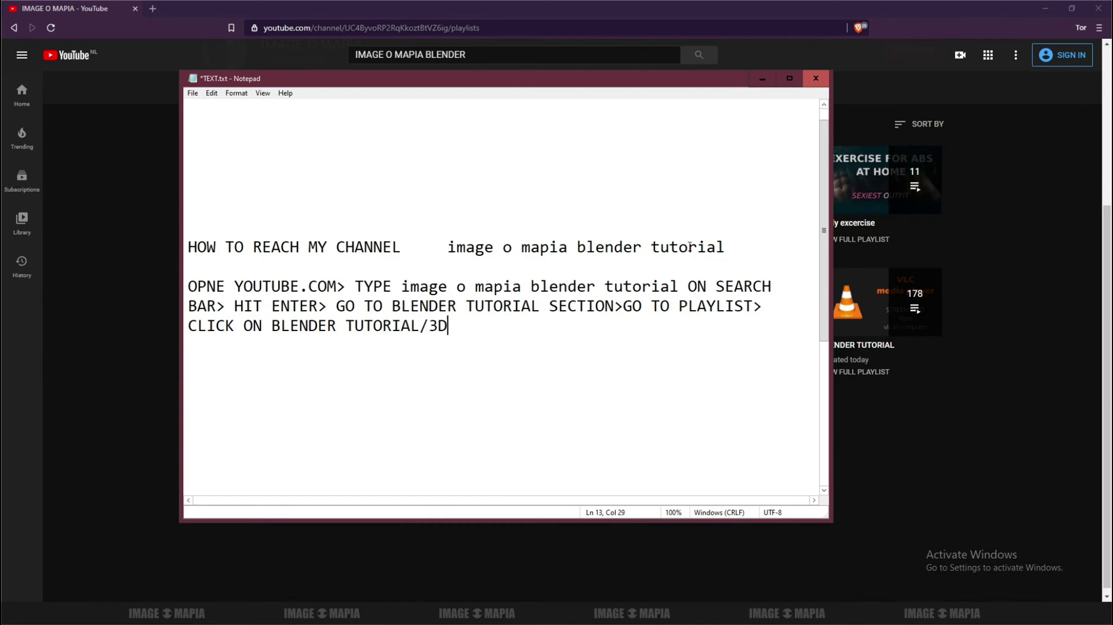
pyautogui.moveTo(615, 87); pyautogui.dragTo(595, 141)
pyautogui.click(740, 134)
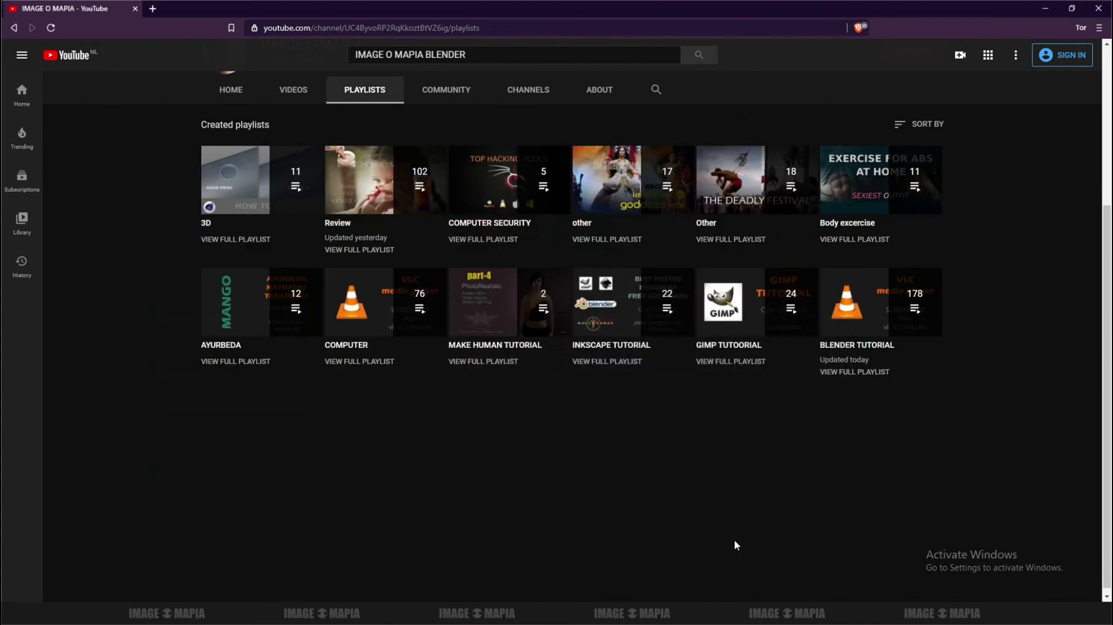
# Review the note once more, then open the channel's BLENDER TUTORIAL playlist with its video paused and the sign-in notice dismissed.
pyautogui.moveTo(862, 325)
pyautogui.hotkey('alt', 'Tab')
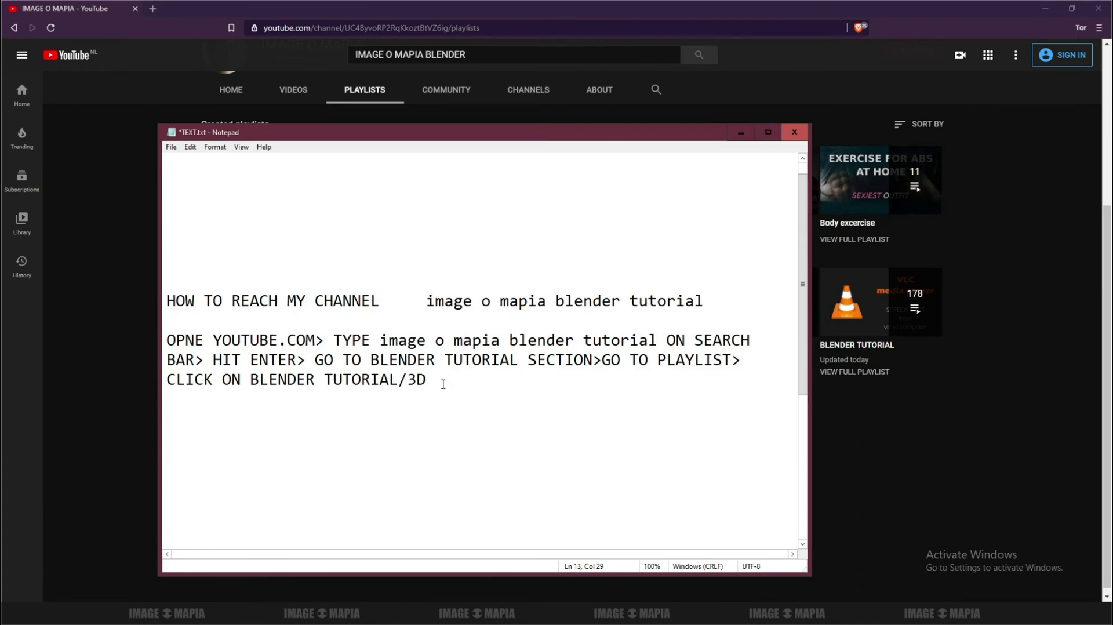
pyautogui.click(742, 133)
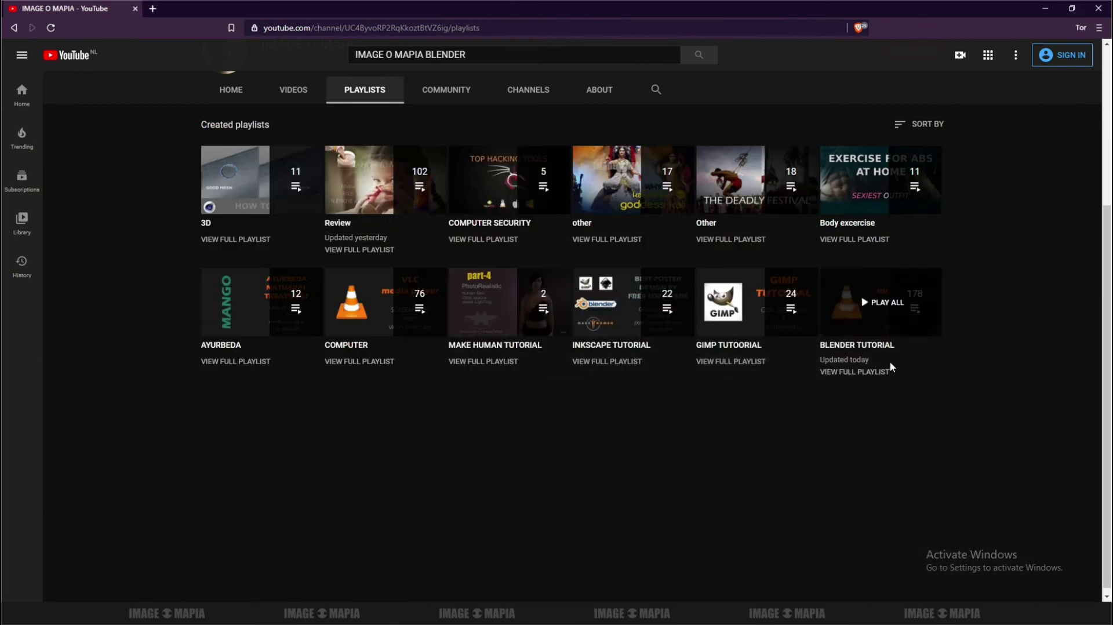
pyautogui.click(857, 346)
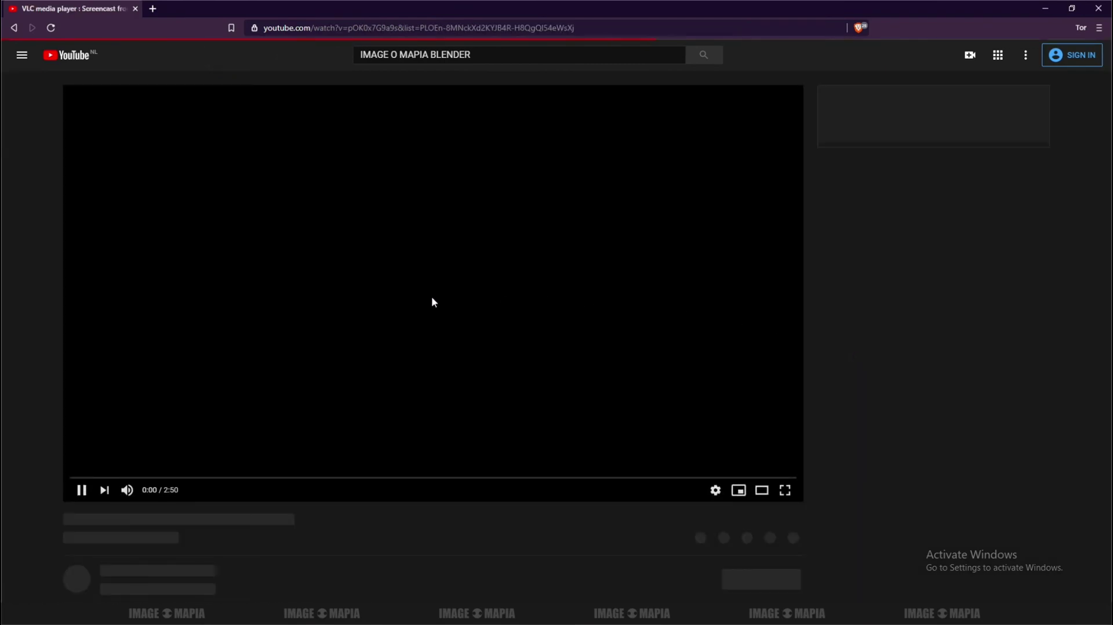
pyautogui.click(100, 374)
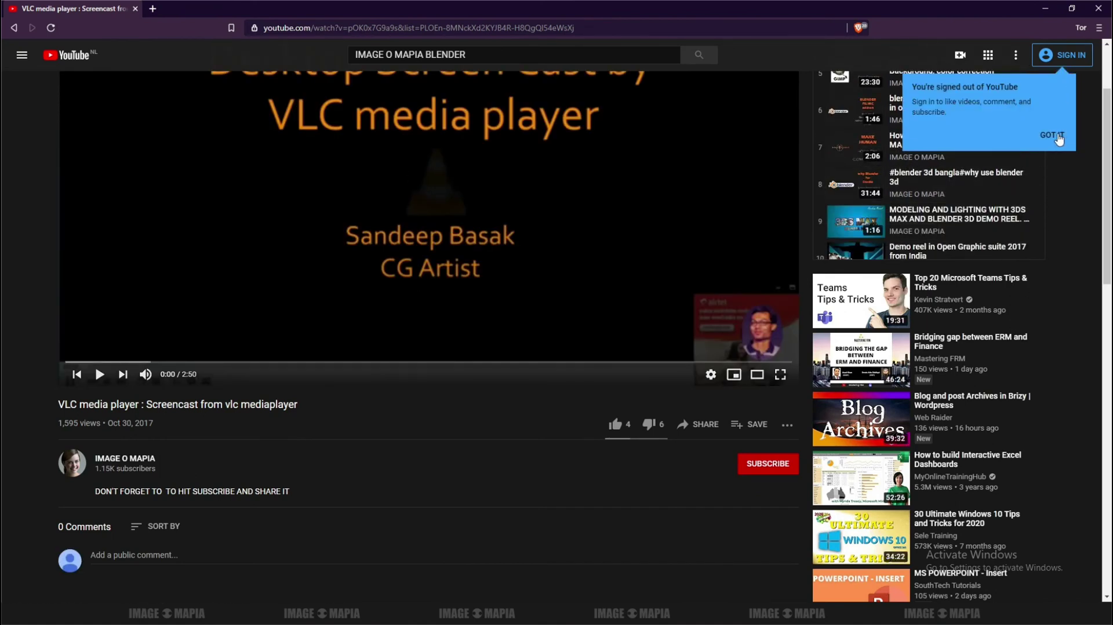
pyautogui.click(1058, 139)
# Look through the list of videos in the BLENDER TUTORIAL playlist.
pyautogui.scroll(2, 926, 138)
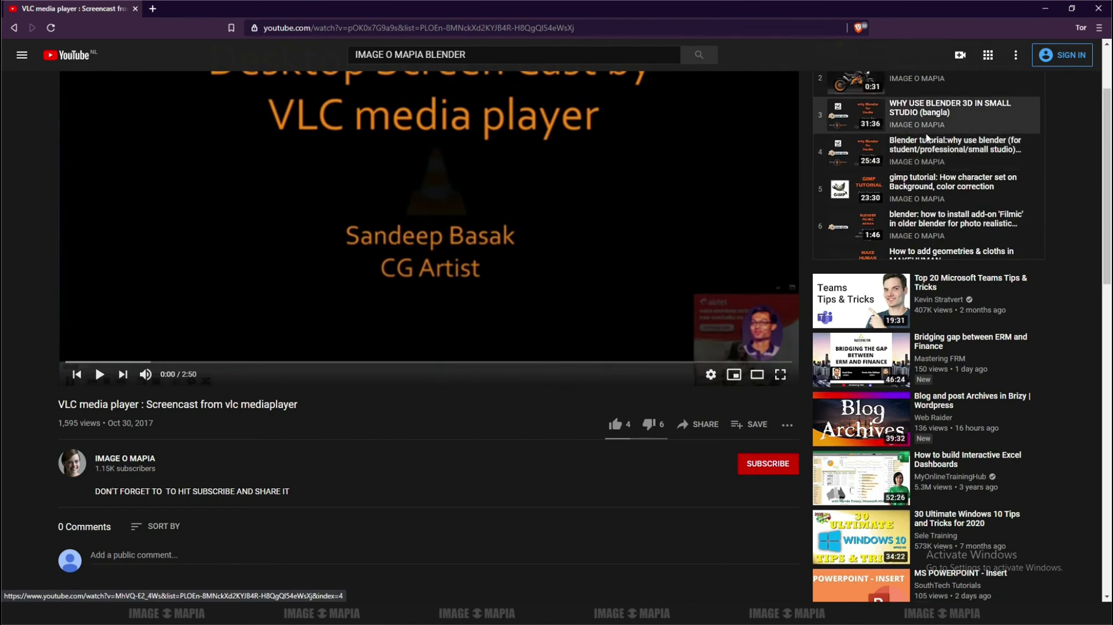
pyautogui.scroll(-1, 939, 120)
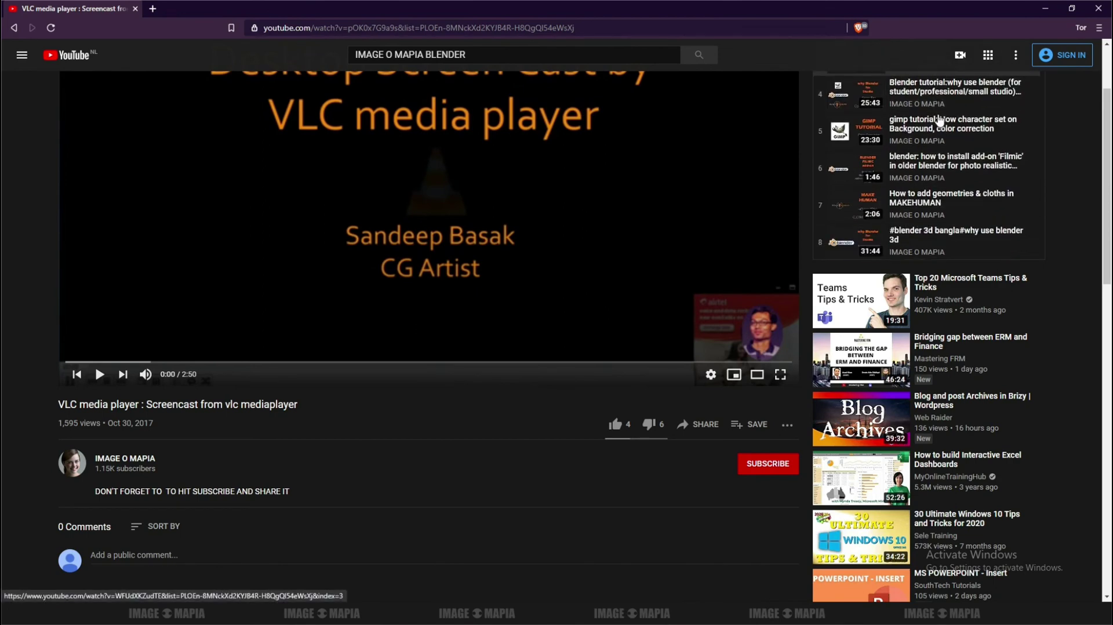
pyautogui.scroll(-5, 940, 120)
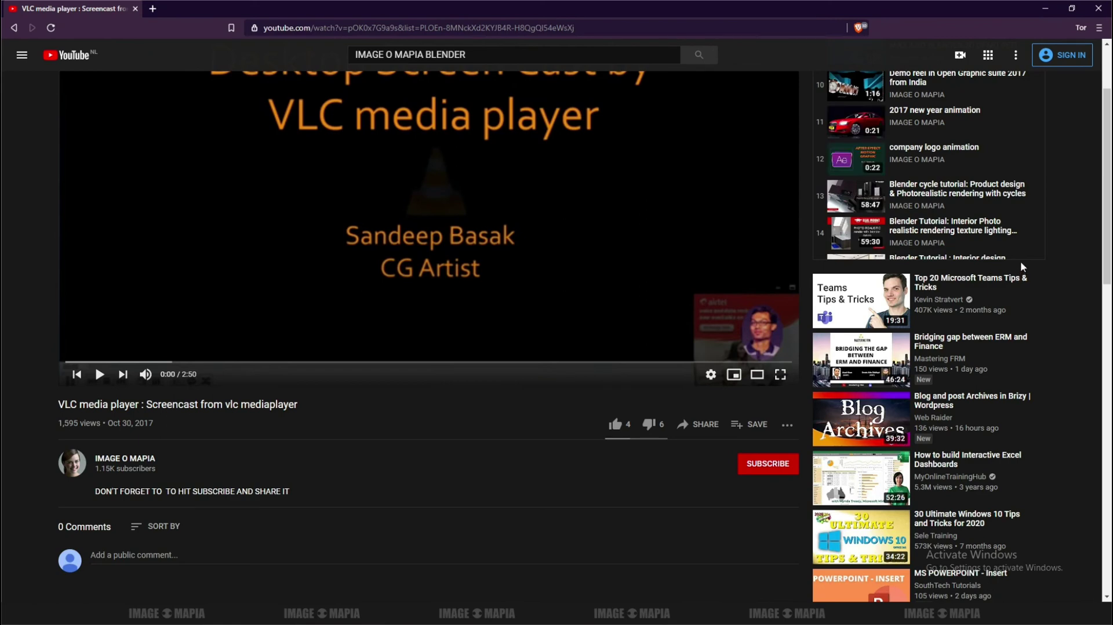
pyautogui.scroll(-3, 939, 197)
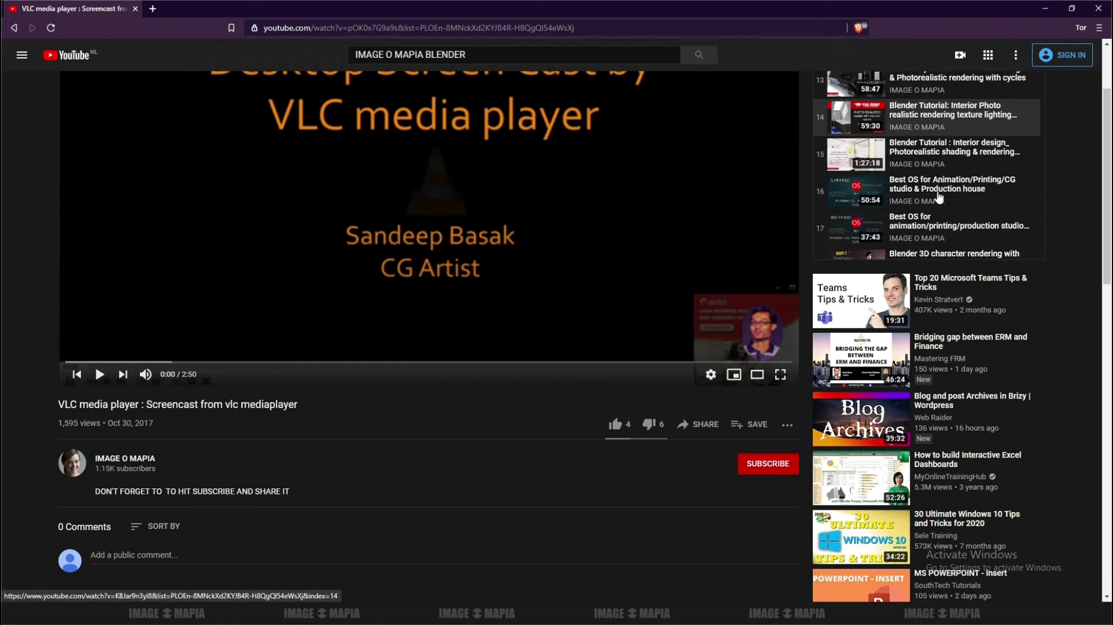
pyautogui.scroll(-5, 938, 197)
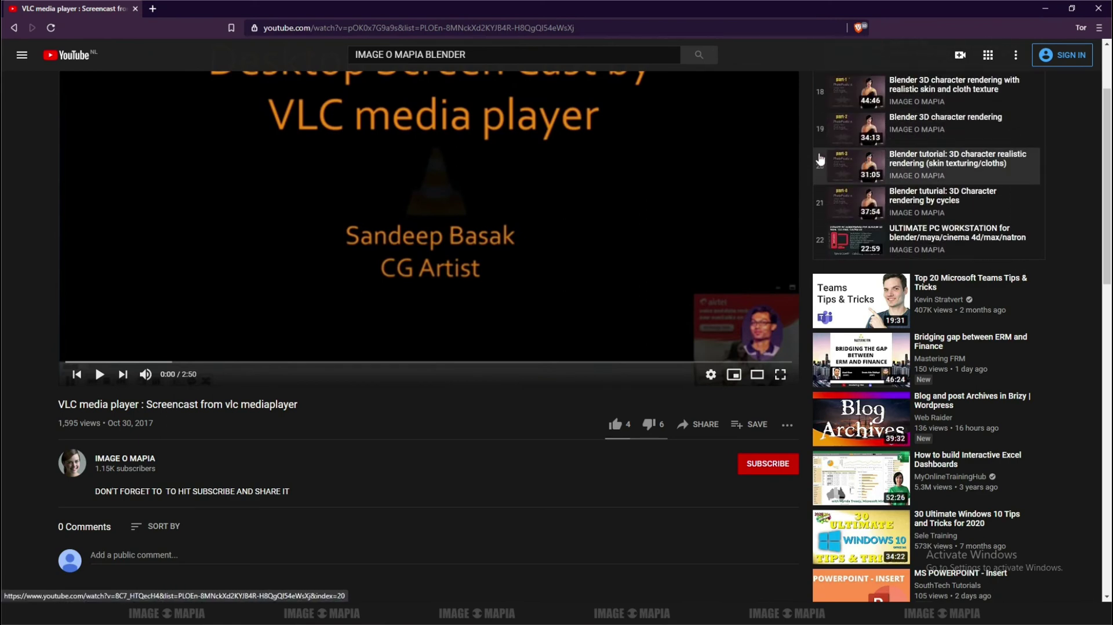
# Examine the BLENDER TUTORIAL playlist further, from the character rendering videos down to the Studio Lighting and array modifier tutorials.
pyautogui.scroll(-2, 902, 212)
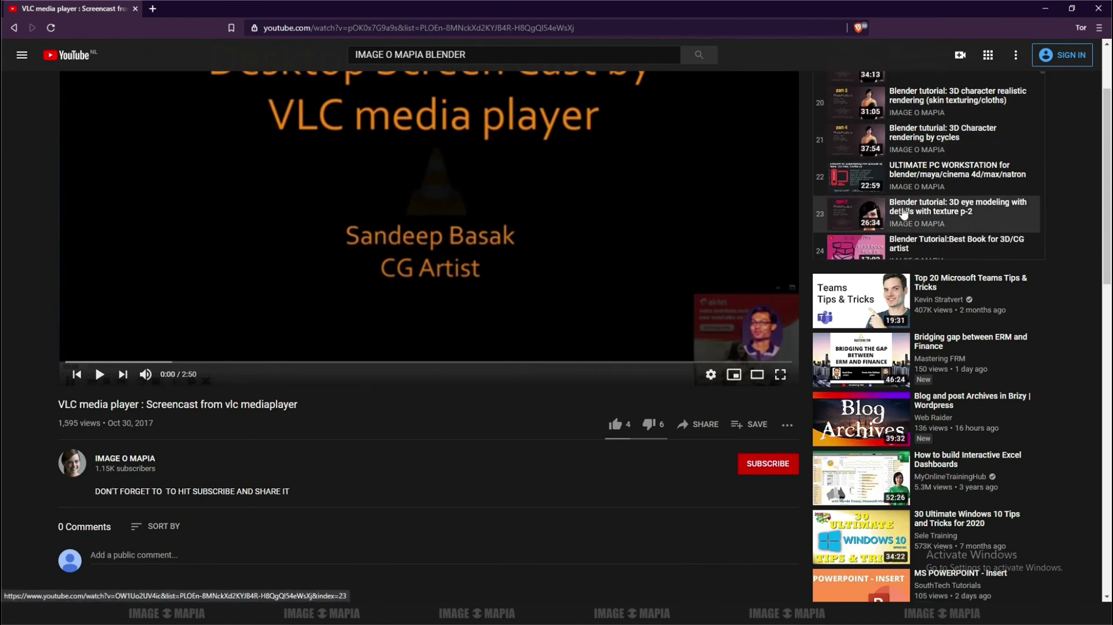
pyautogui.scroll(-5, 902, 211)
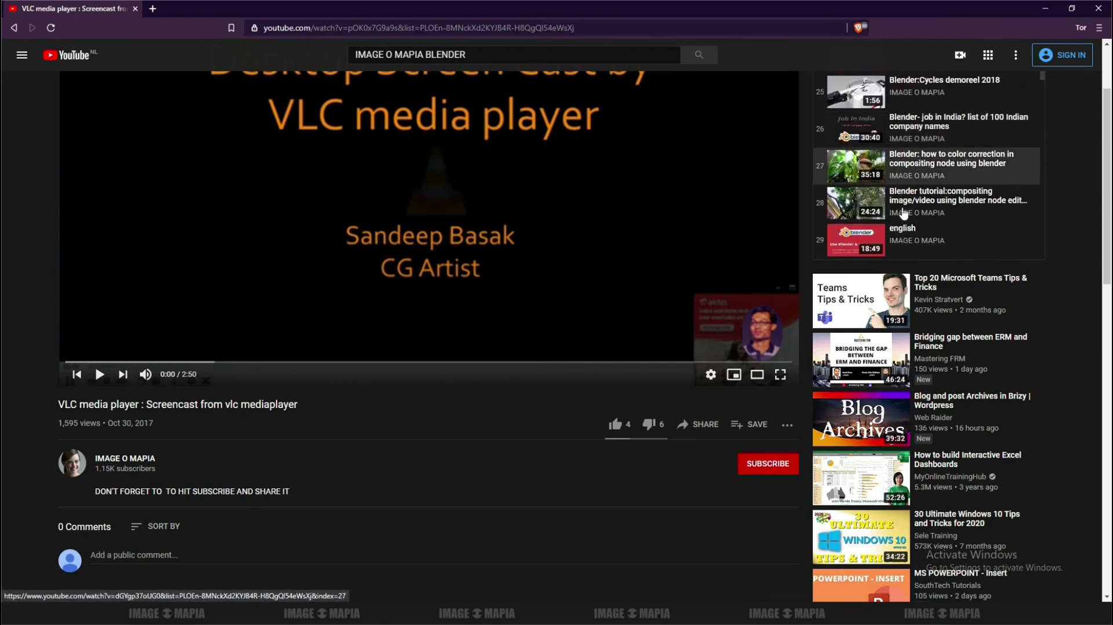
pyautogui.scroll(-5, 902, 212)
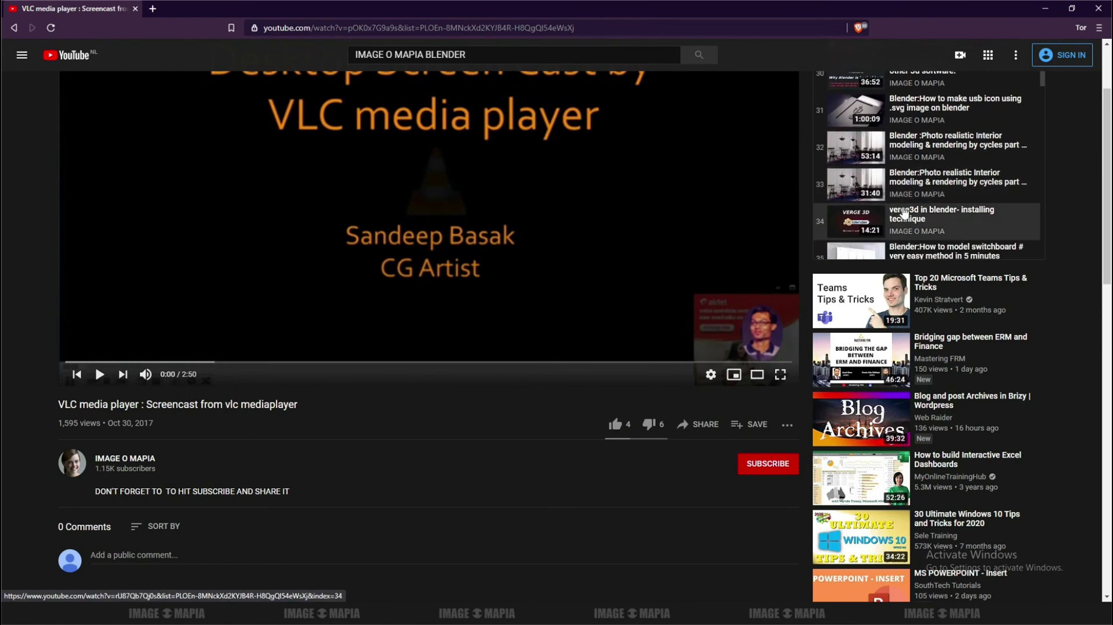
pyautogui.scroll(-6, 902, 212)
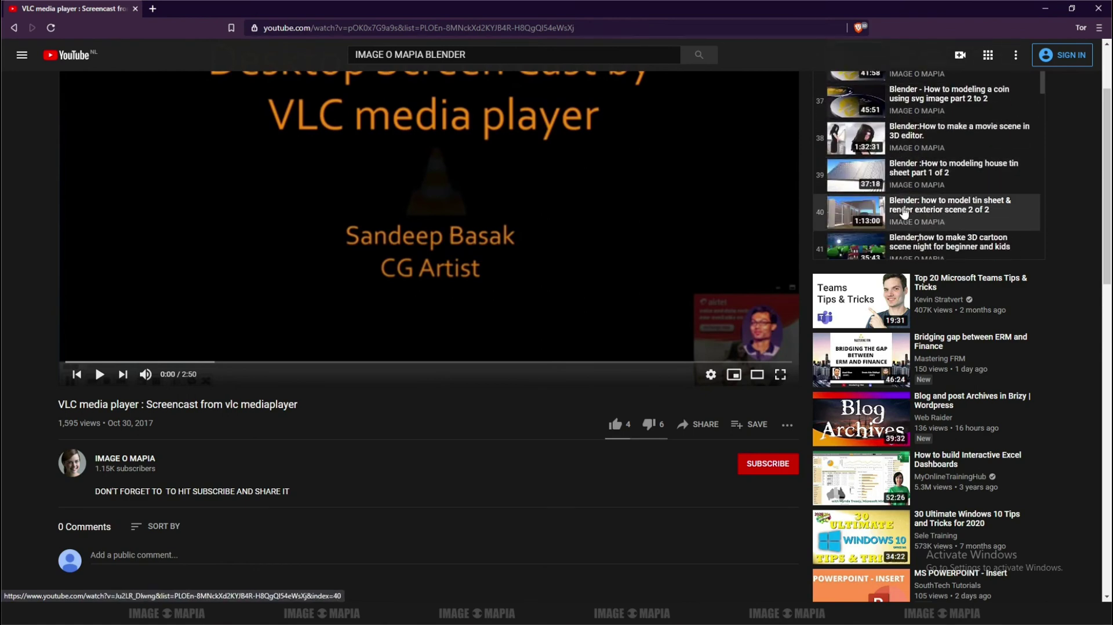
pyautogui.scroll(-6, 902, 213)
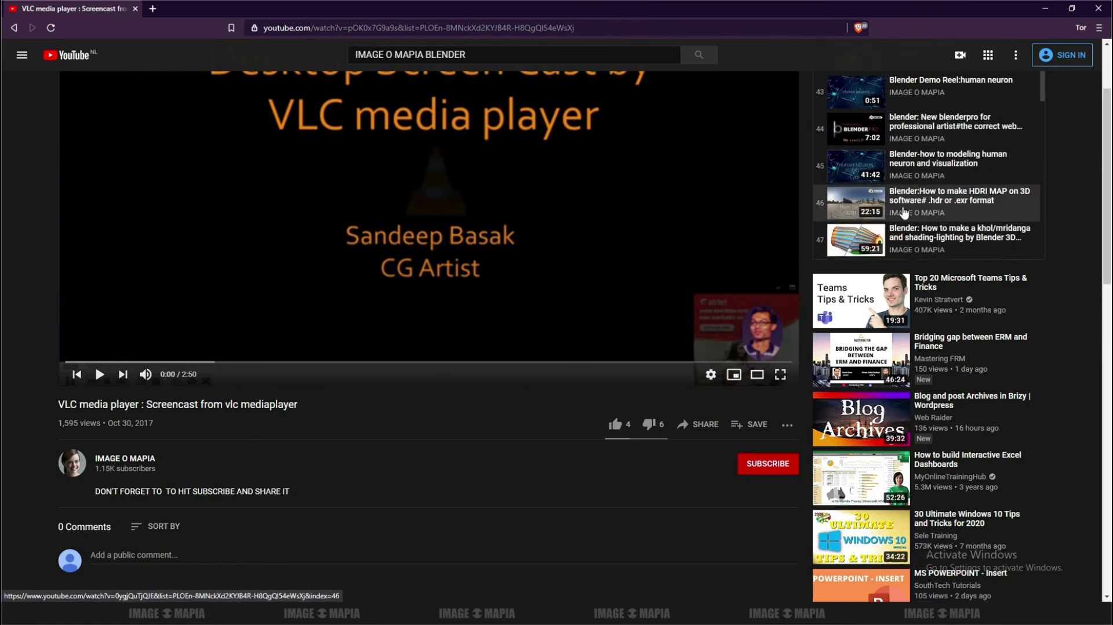
pyautogui.scroll(-5, 903, 212)
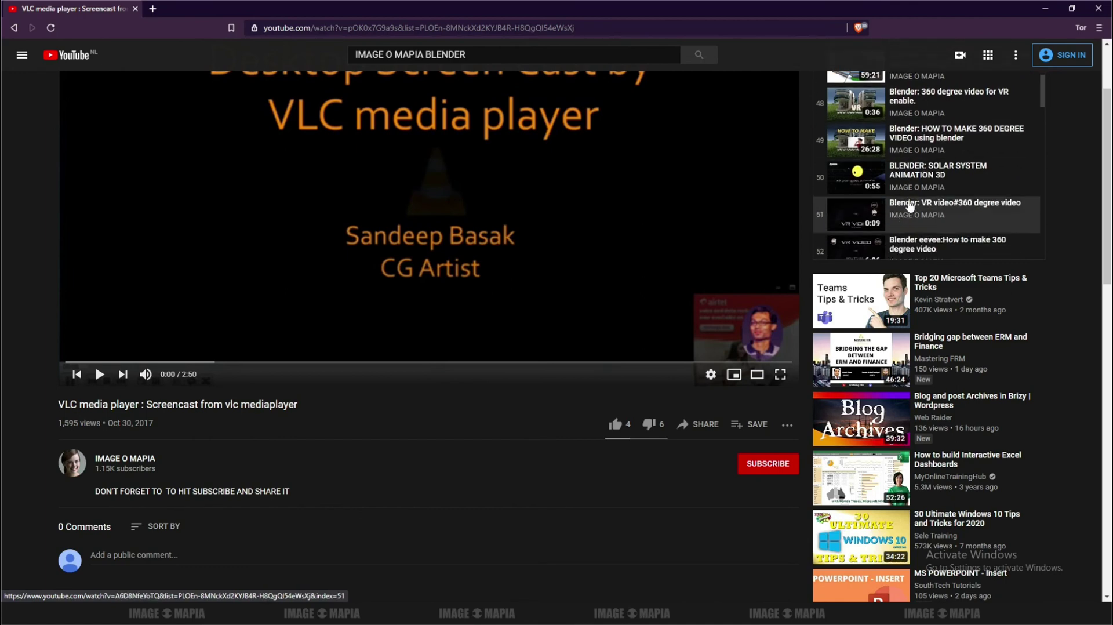
pyautogui.scroll(-8, 909, 206)
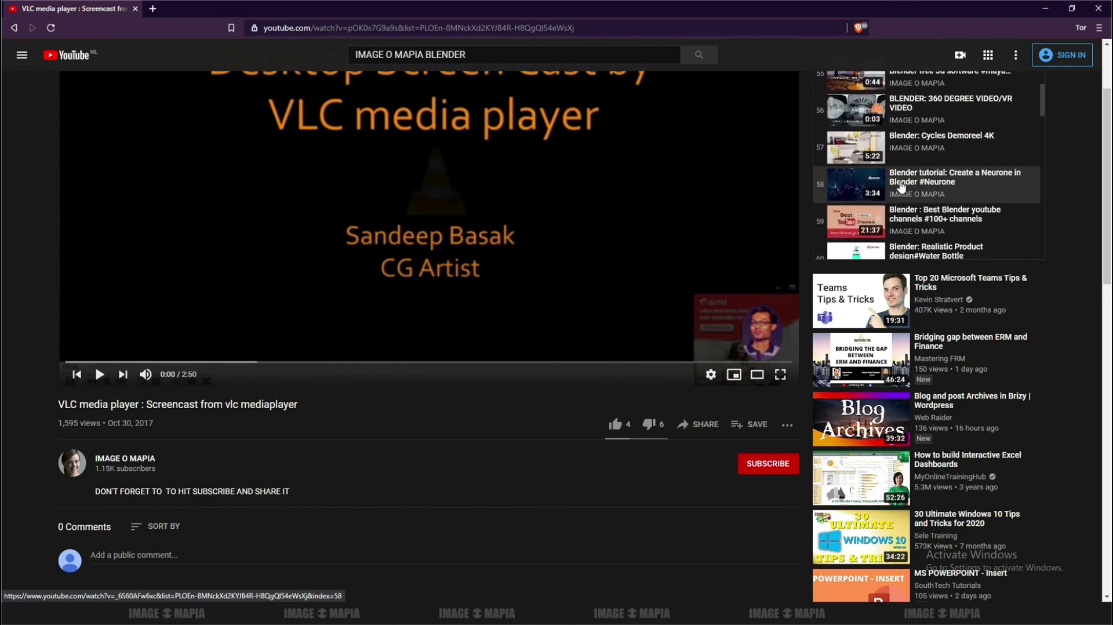
pyautogui.scroll(-11, 899, 183)
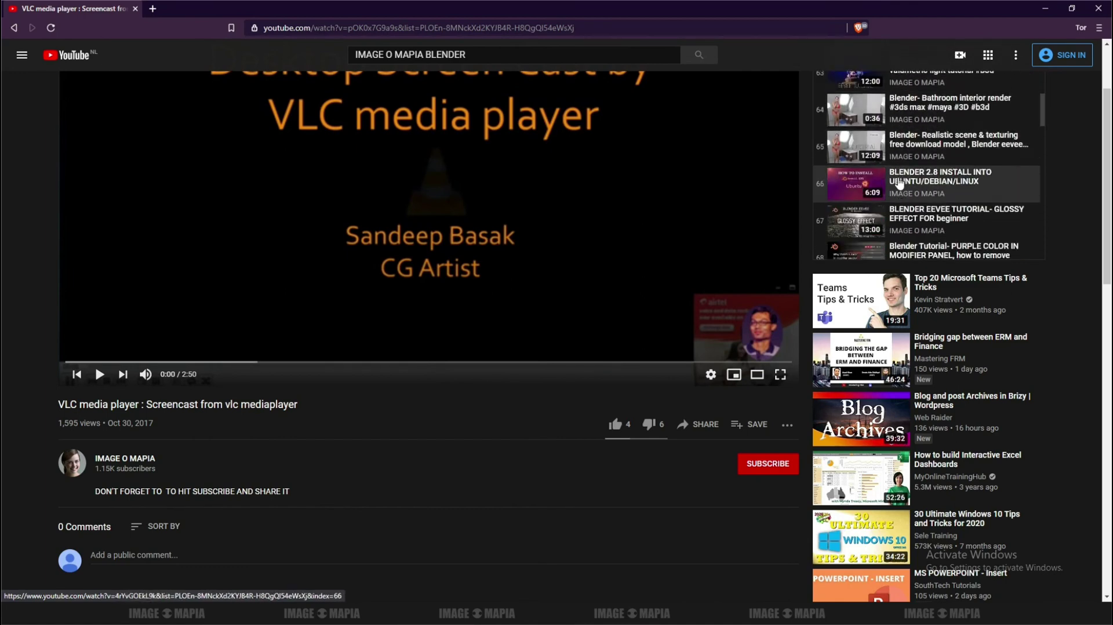
pyautogui.scroll(-6, 899, 184)
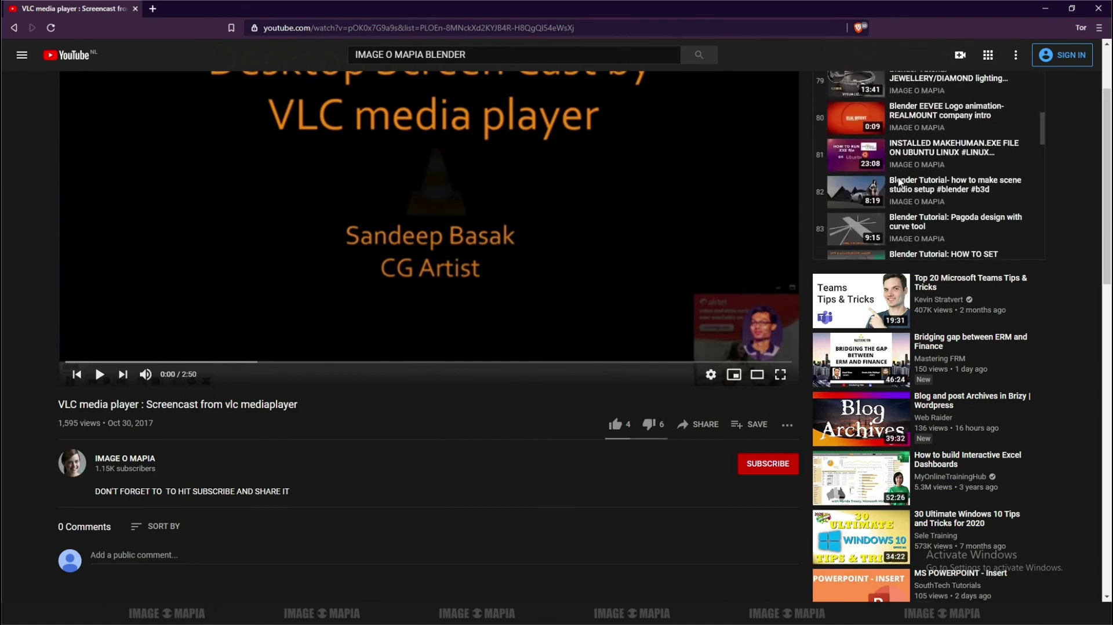
pyautogui.scroll(-6, 899, 183)
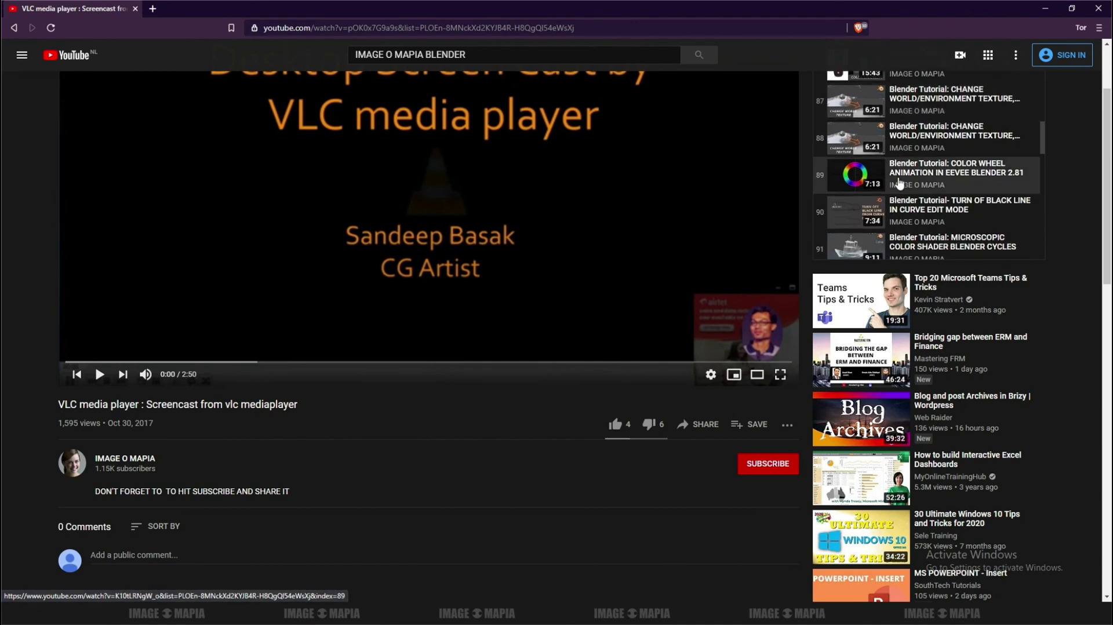
pyautogui.scroll(-3, 899, 183)
pyautogui.scroll(-10, 899, 184)
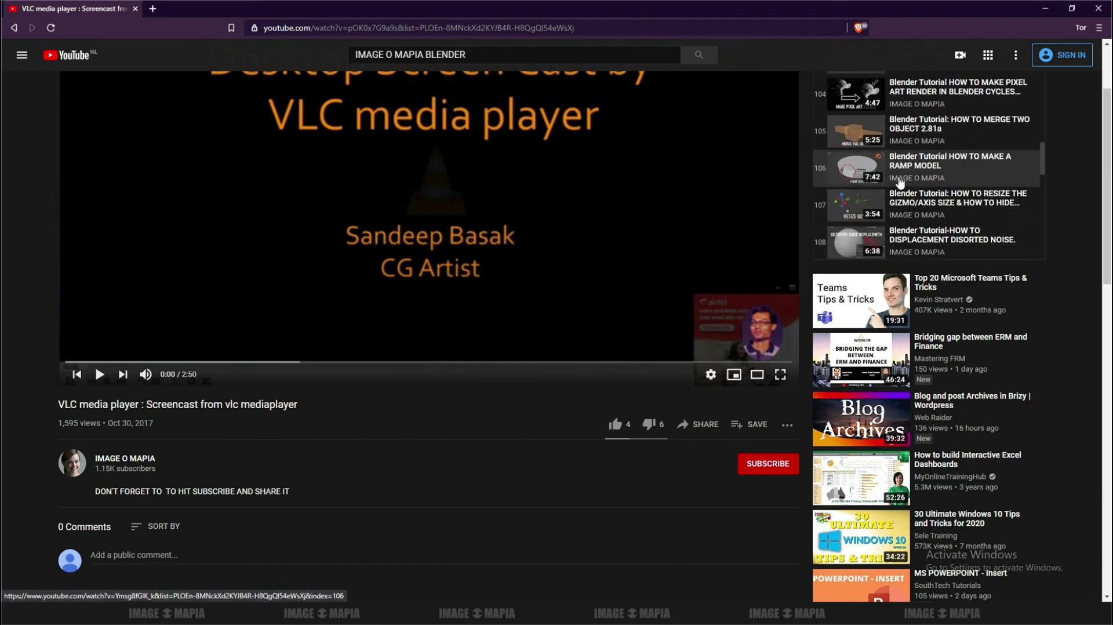
pyautogui.scroll(-5, 899, 183)
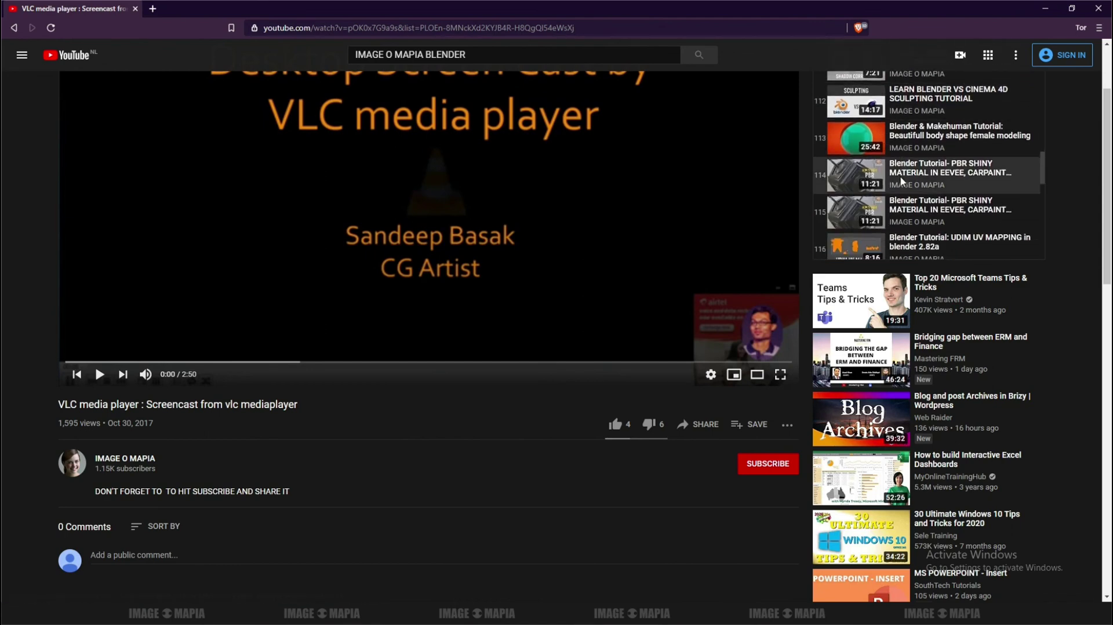
pyautogui.scroll(-2, 901, 181)
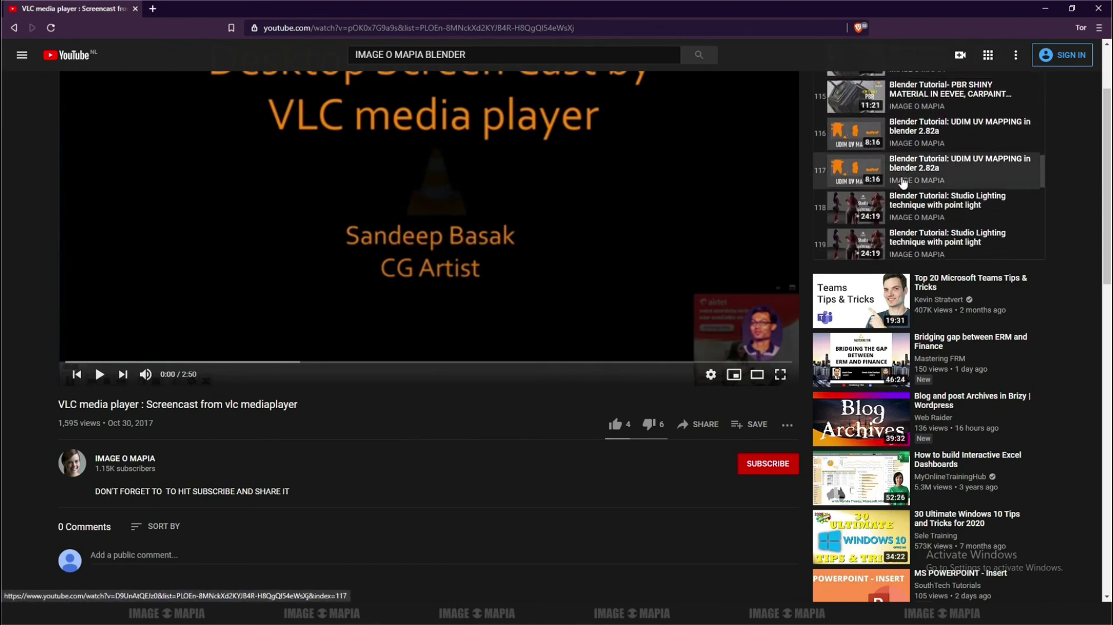
pyautogui.scroll(-1, 902, 183)
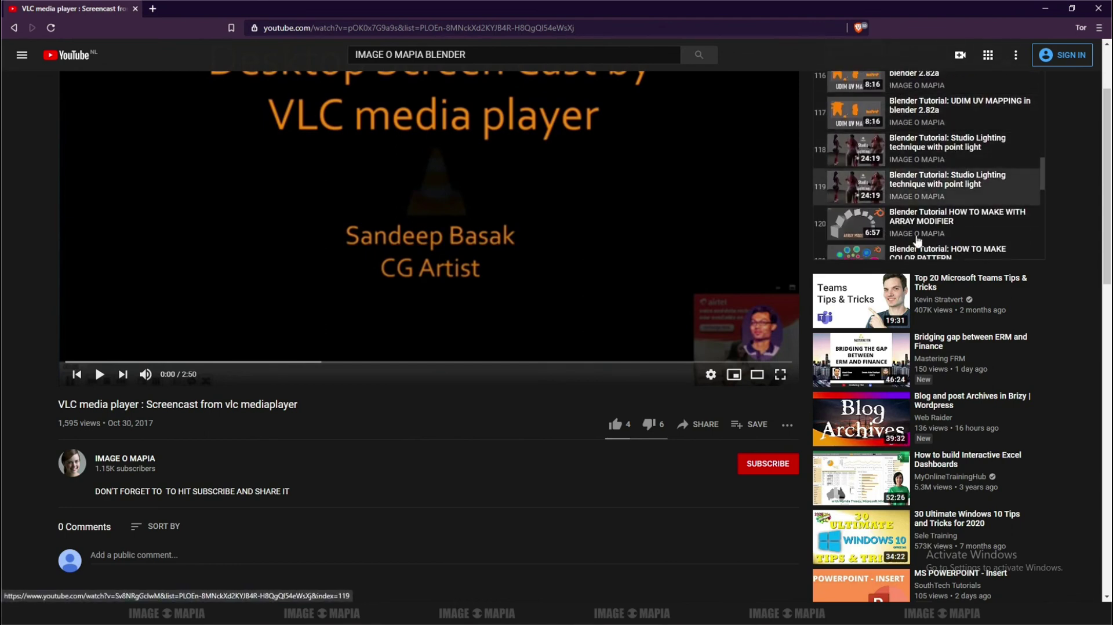
# Switch to the Notepad note and add the line "MORE THAN 500+ TUTORIAL ABOUT 3D" below the channel directions, followed by a blank line.
pyautogui.hotkey('alt', 'Tab')
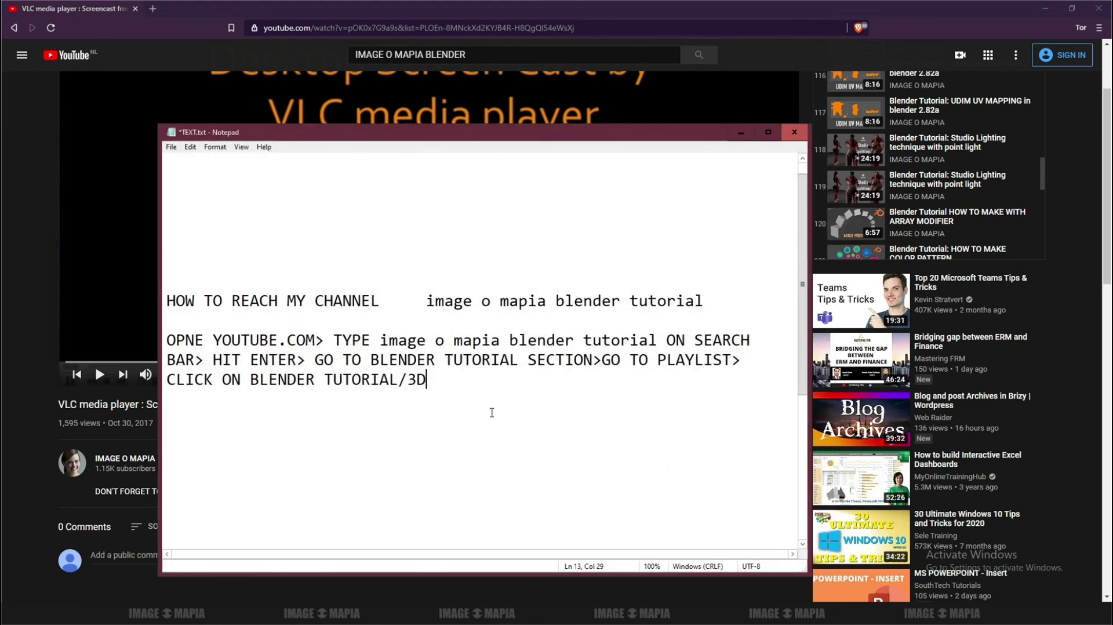
pyautogui.press('Return')
pyautogui.press('Return')
pyautogui.write('MORE THAN')
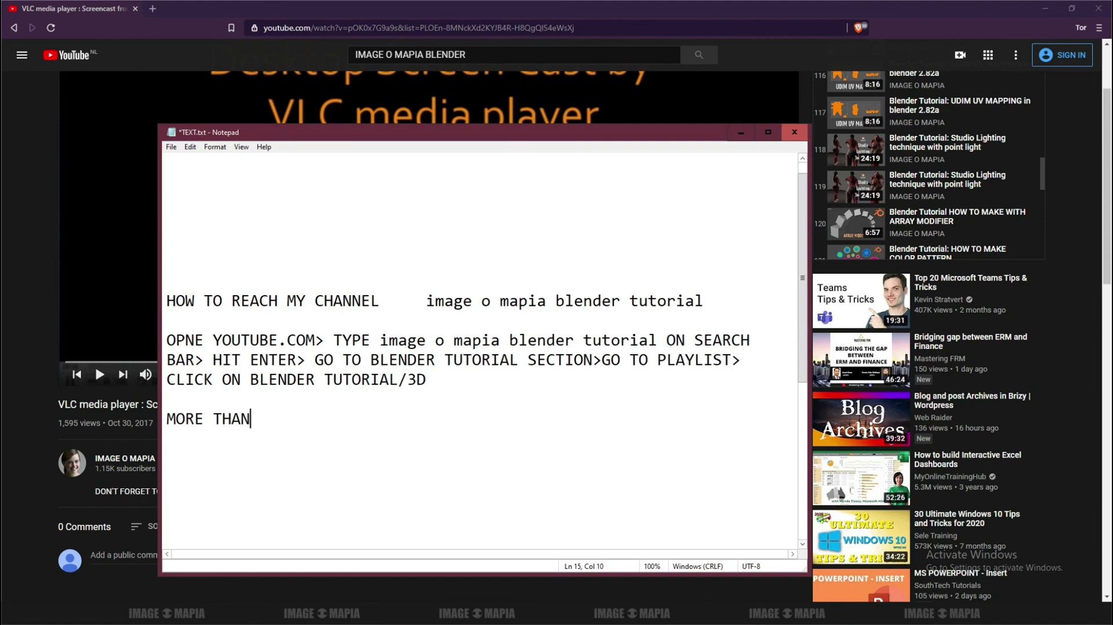
pyautogui.write(' 500+ TUTORIAL')
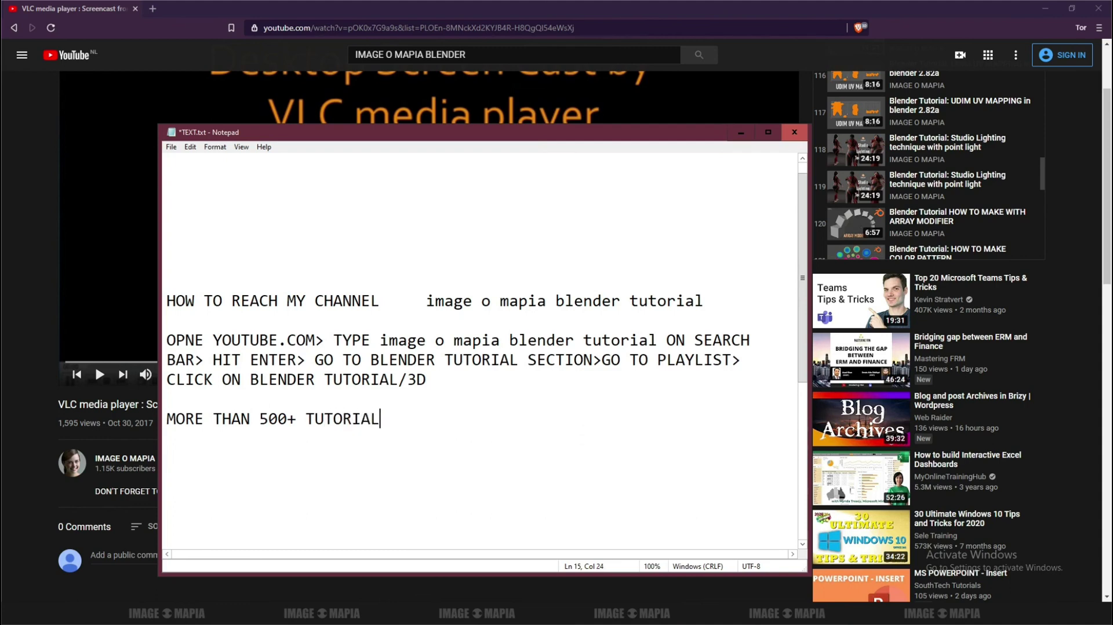
pyautogui.write(' ABOUT 3')
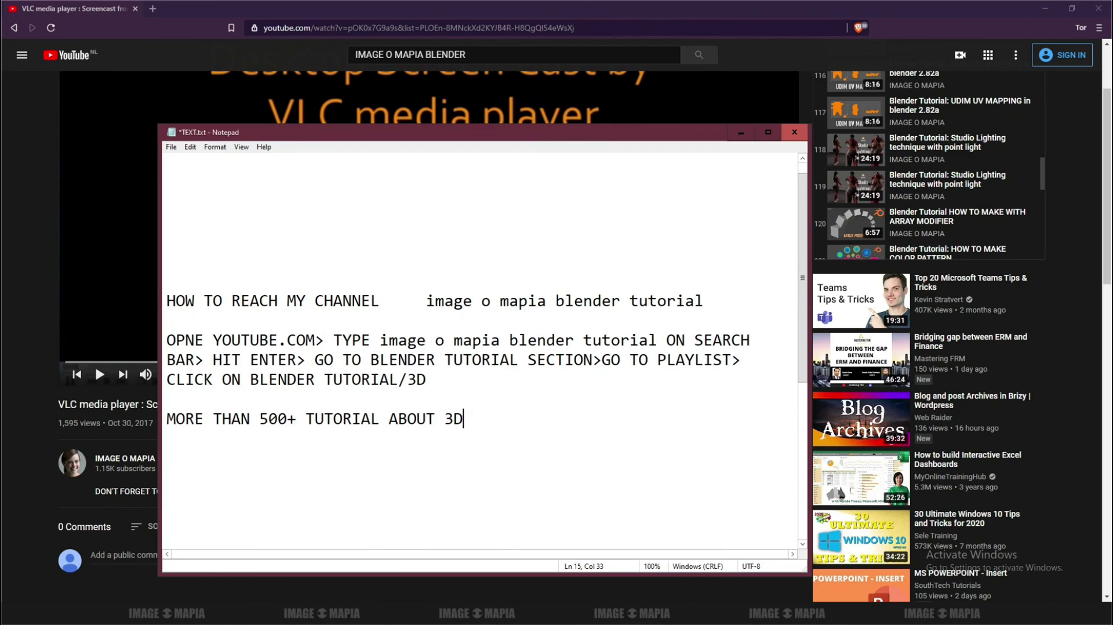
pyautogui.write('D')
pyautogui.press('Return')
pyautogui.press('Return')
# Reposition the note window, highlight the "MORE THAN 500+ TUTORIAL ABOUT 3D" line, and start a new line after it.
pyautogui.moveTo(399, 138); pyautogui.dragTo(376, 105)
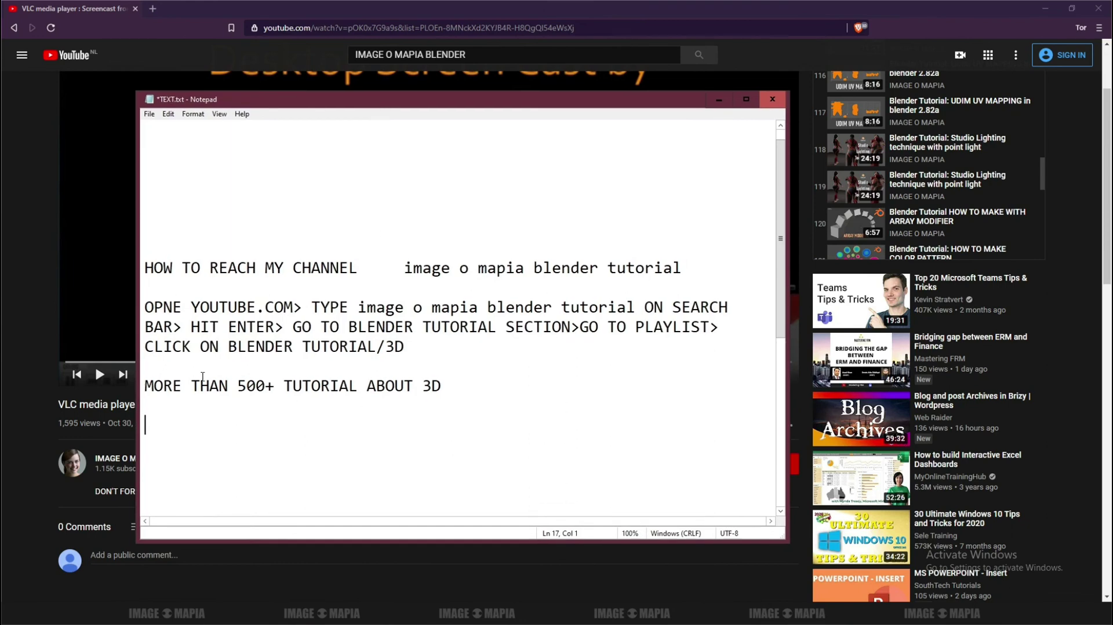
pyautogui.moveTo(147, 386); pyautogui.dragTo(454, 385)
pyautogui.click(457, 384)
pyautogui.press('Return')
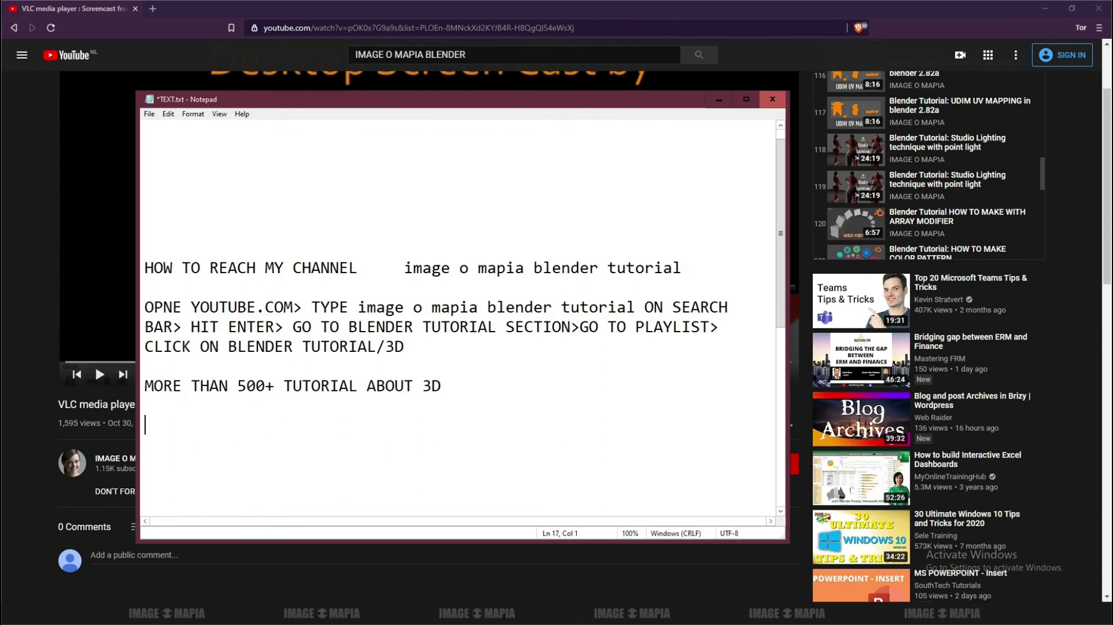